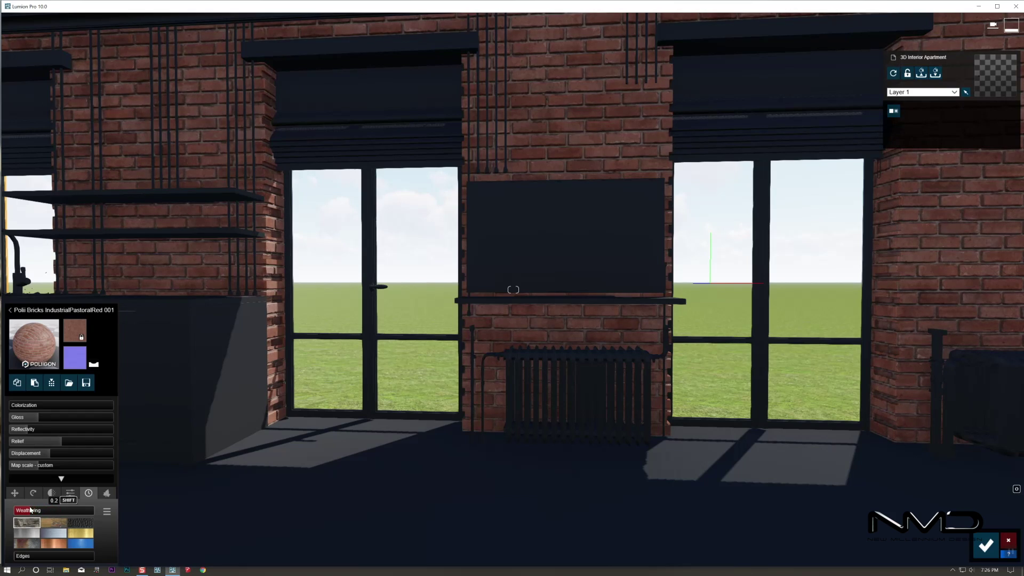
# Save the changes to the brick wall material
pyautogui.moveTo(469, 422); pyautogui.dragTo(548, 463, button='right')
pyautogui.press('s')
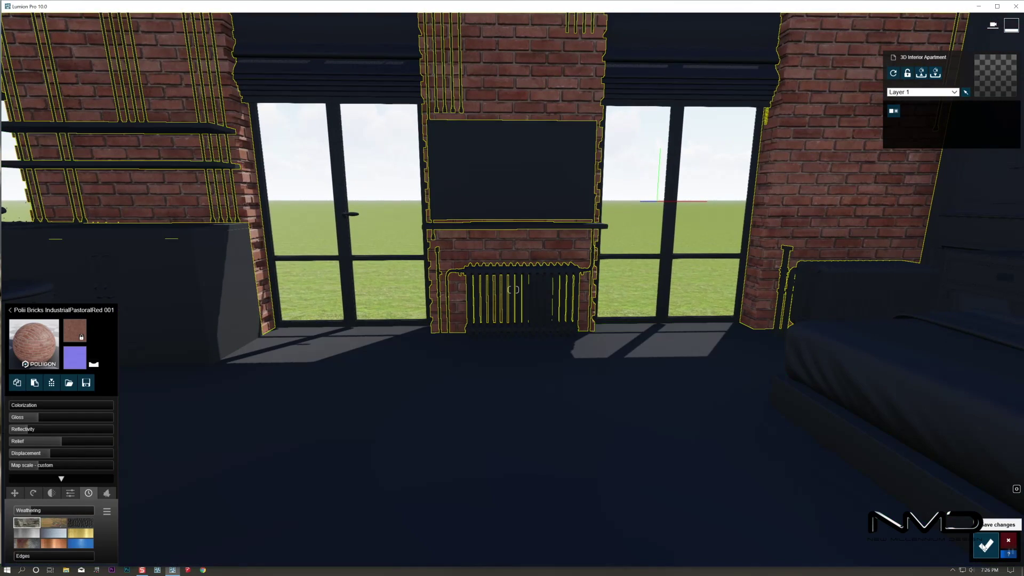
pyautogui.click(985, 545)
# Apply the outdoor metal Polii Metal StainlessSteelCast 001 2K to the radiators and fine-tune its relief and weathering
pyautogui.moveTo(691, 469); pyautogui.dragTo(549, 446, button='right')
pyautogui.click(549, 389)
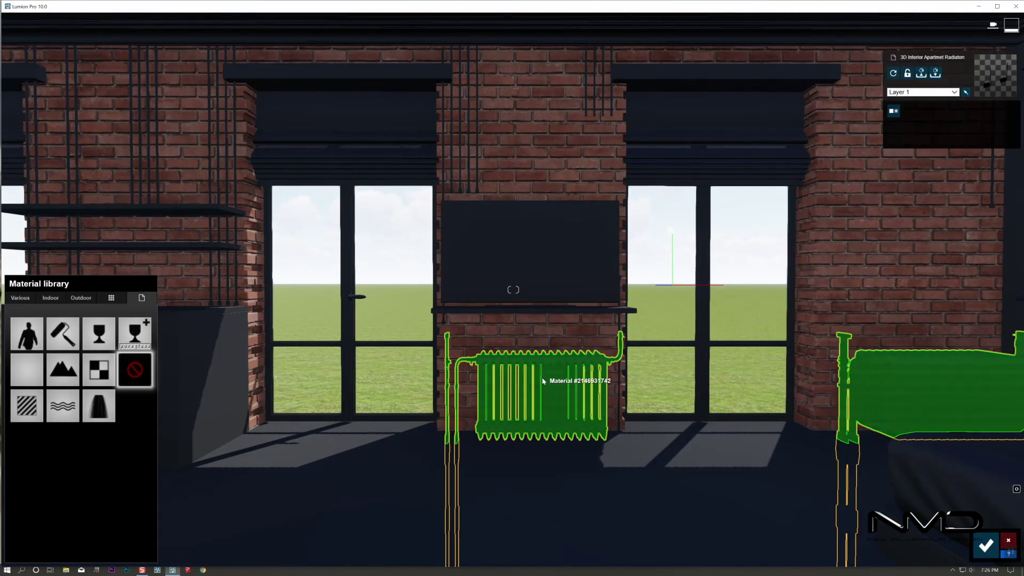
pyautogui.click(81, 298)
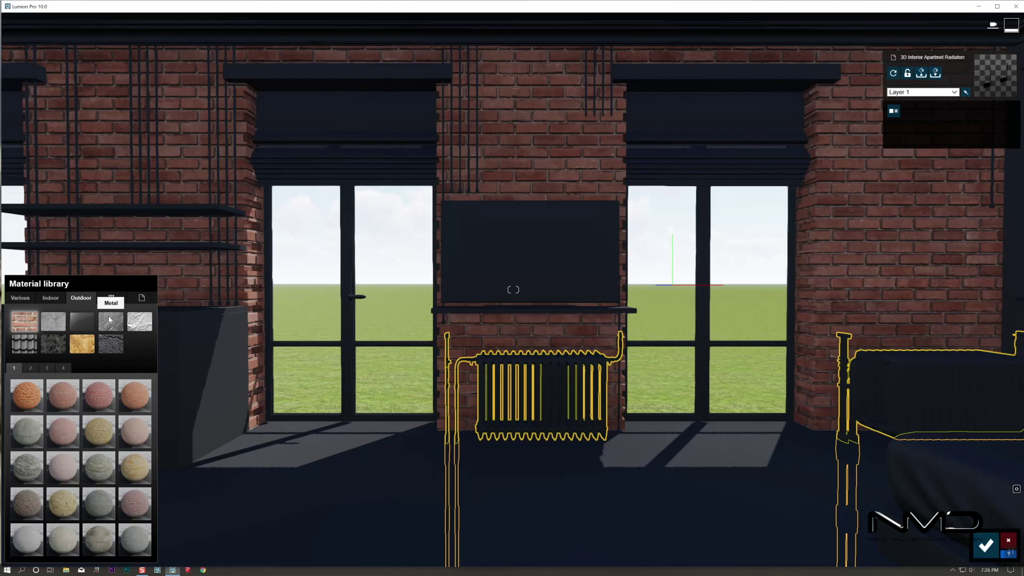
pyautogui.click(109, 319)
pyautogui.click(136, 473)
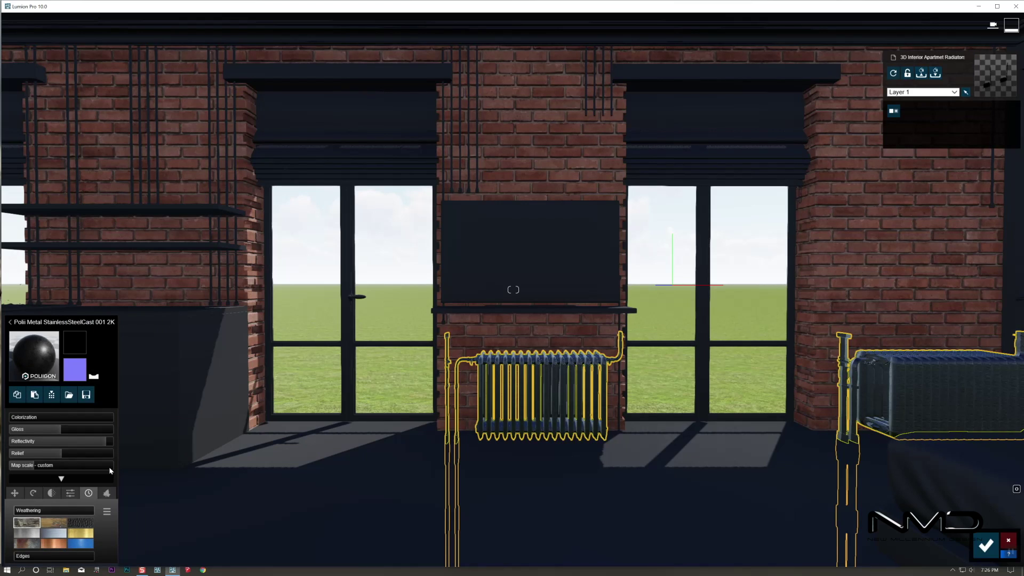
pyautogui.click(61, 453)
pyautogui.moveTo(22, 511); pyautogui.dragTo(15, 513)
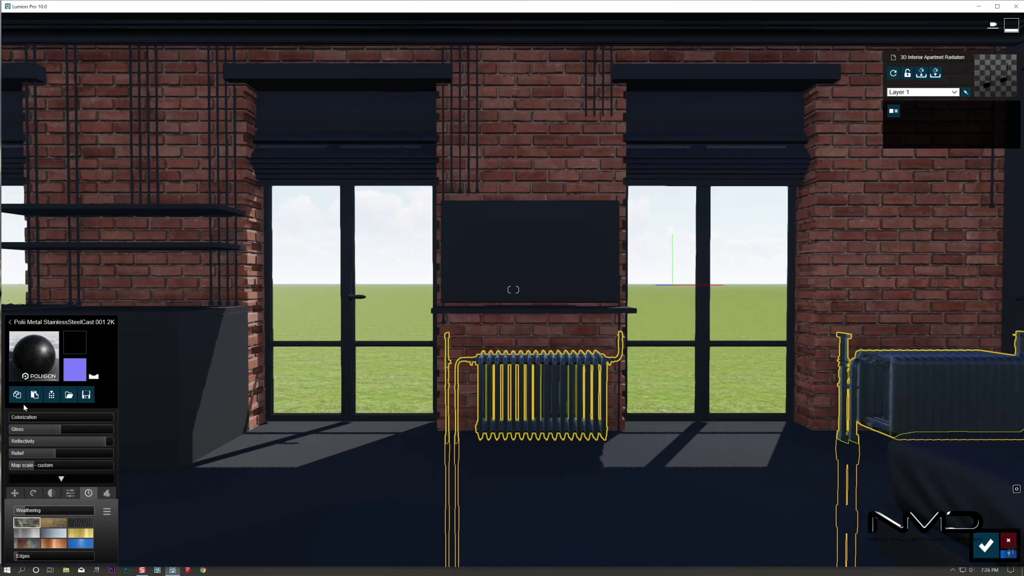
# Paste the radiator's stainless steel material onto the bar stool legs and the island table frame
pyautogui.moveTo(165, 388); pyautogui.dragTo(288, 311, button='right')
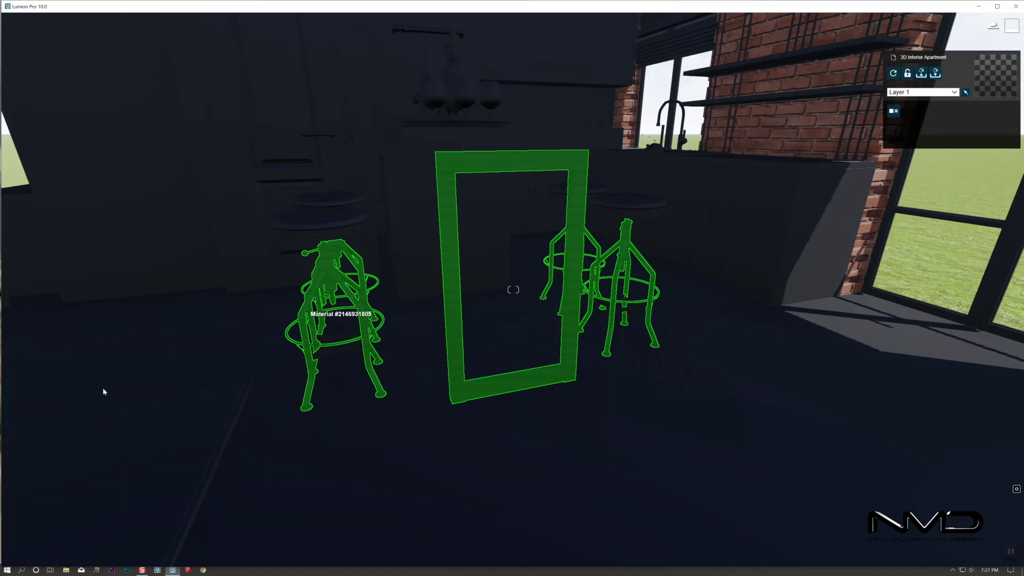
pyautogui.click(31, 401)
pyautogui.click(35, 395)
# Paste the same stainless steel material onto the bar stools' seat rims and lower braces
pyautogui.moveTo(381, 409); pyautogui.dragTo(386, 259, button='right')
pyautogui.press('w')
pyautogui.click(363, 232)
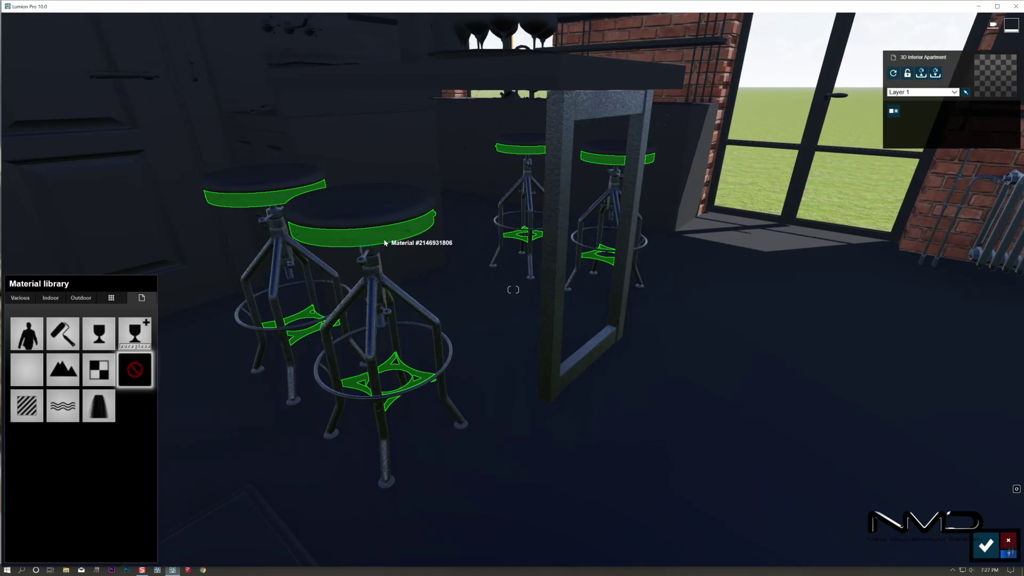
pyautogui.click(31, 401)
pyautogui.click(32, 396)
# Apply the indoor leather material Leather 012A 1024 to the bar stool seats and open its settings
pyautogui.moveTo(328, 385)
pyautogui.mouseDown(button='right')
pyautogui.moveTo(380, 362)
pyautogui.moveTo(347, 304)
pyautogui.moveTo(337, 400)
pyautogui.mouseUp(button='right')
pyautogui.press('s')
pyautogui.click(447, 325)
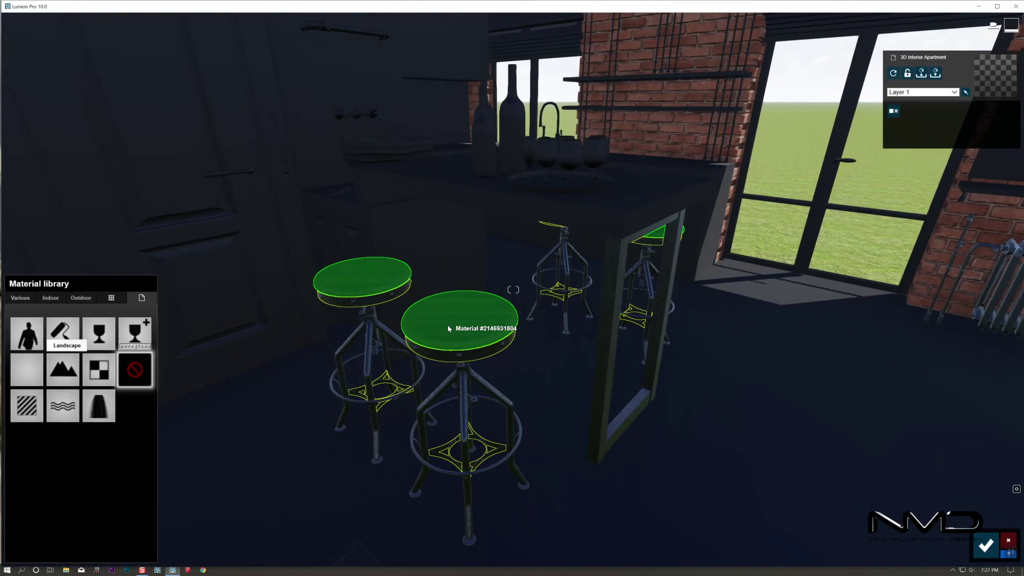
pyautogui.click(51, 297)
pyautogui.click(81, 321)
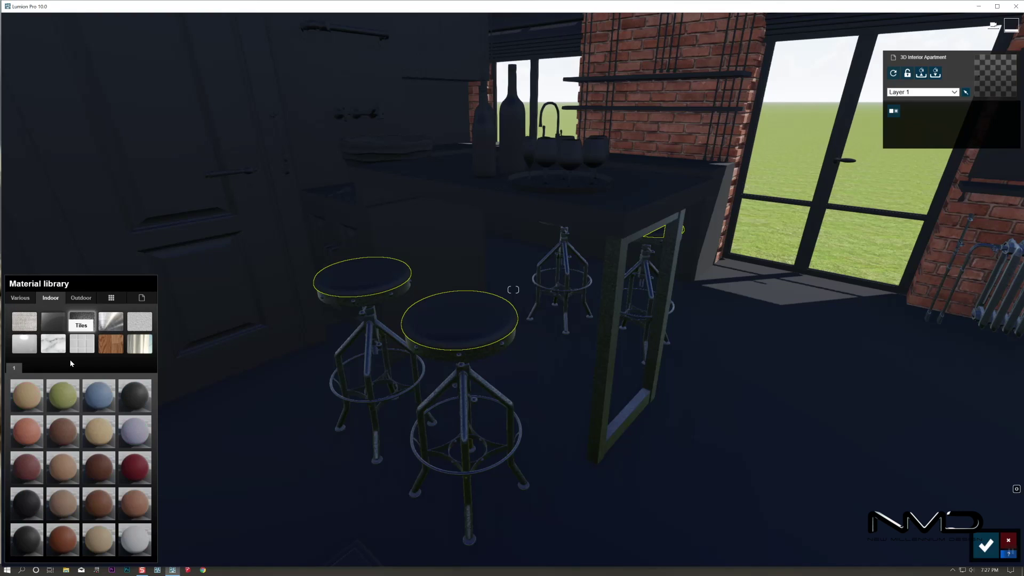
pyautogui.click(27, 504)
pyautogui.press('w')
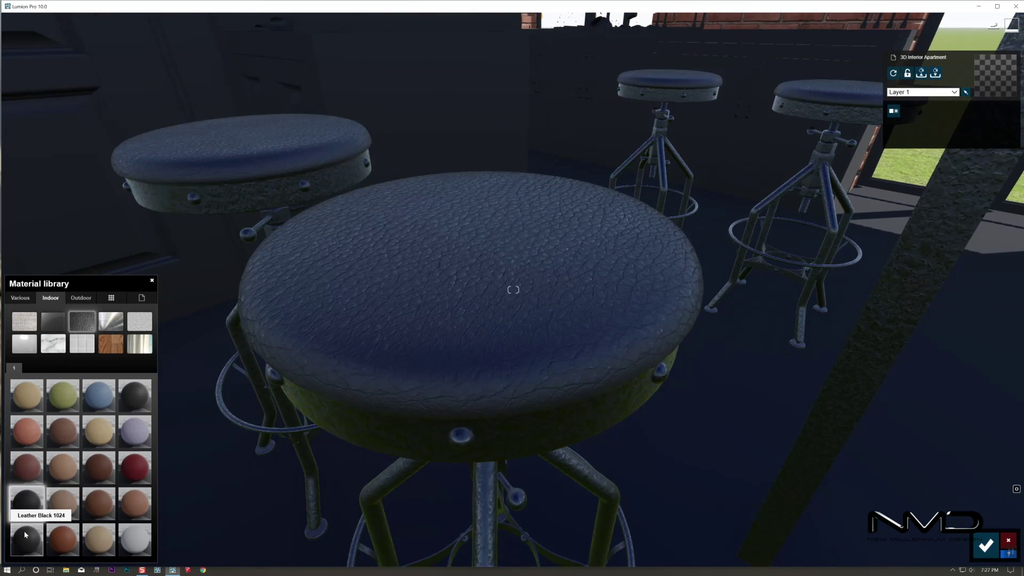
pyautogui.click(100, 470)
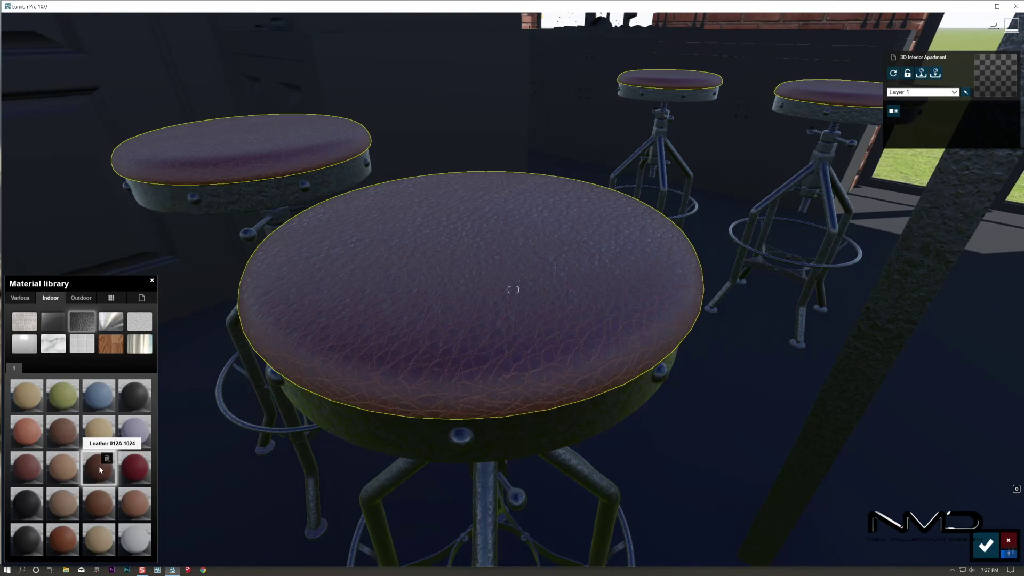
pyautogui.click(100, 469)
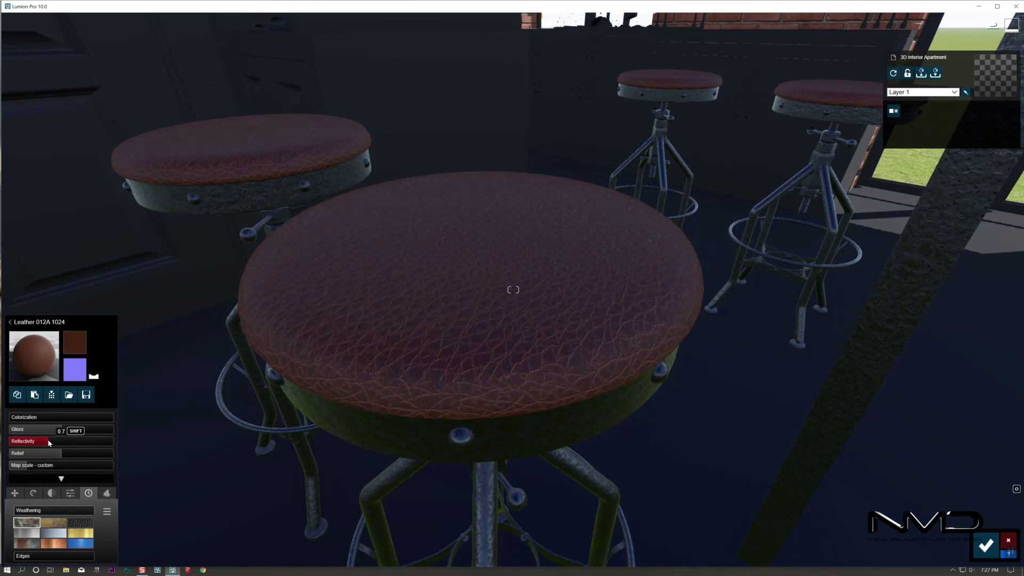
# Adjust the weathering and gloss of the stool seat leather
pyautogui.click(39, 511)
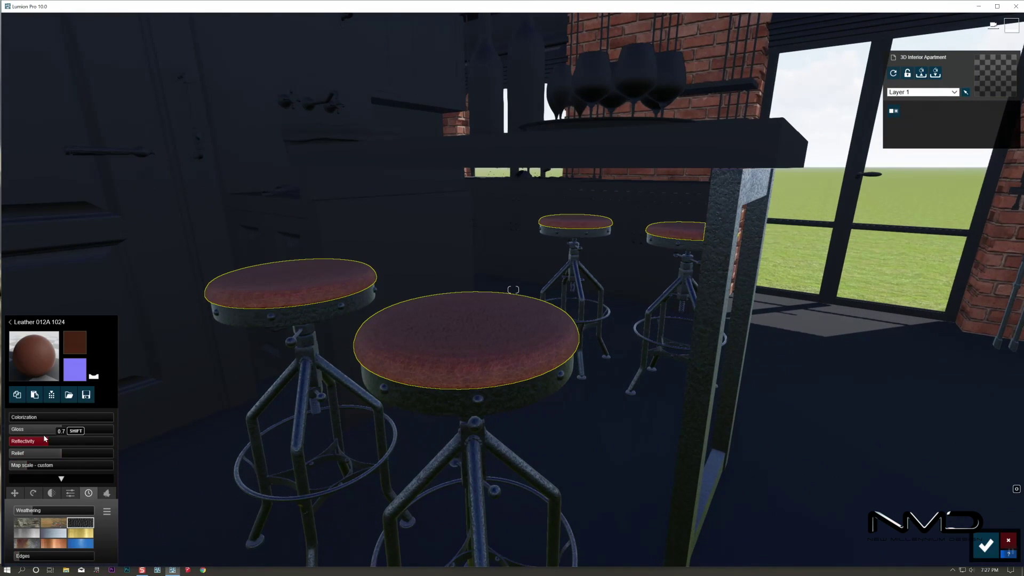
pyautogui.click(56, 433)
pyautogui.moveTo(65, 430); pyautogui.dragTo(63, 432)
# Apply the Interior Volume Glass 001 material to the wine glasses on the island tray
pyautogui.moveTo(139, 411); pyautogui.dragTo(192, 459, button='right')
pyautogui.press('s')
pyautogui.press('q')
pyautogui.moveTo(299, 410); pyautogui.dragTo(350, 371, button='right')
pyautogui.press('w')
pyautogui.click(476, 333)
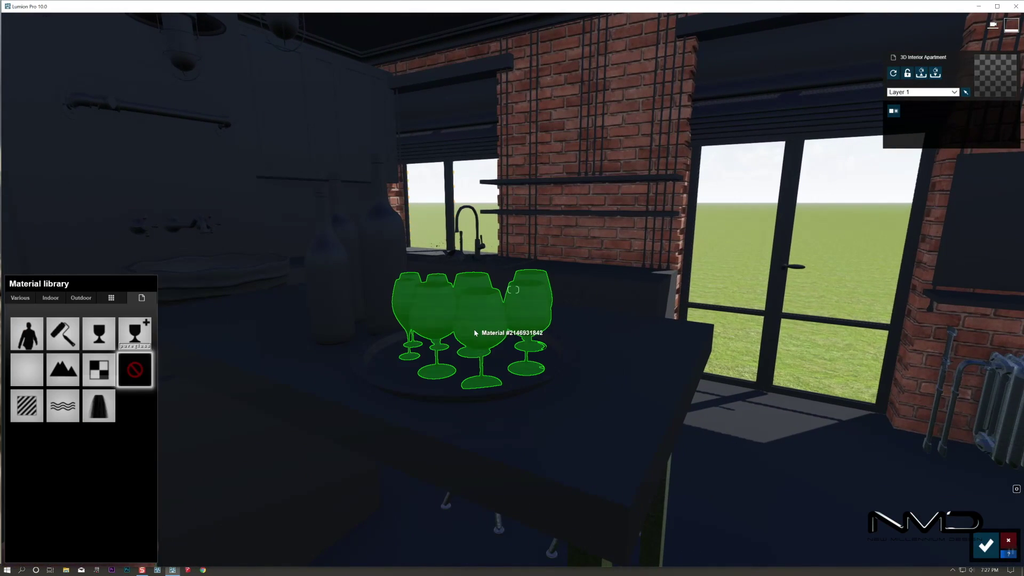
pyautogui.click(51, 298)
pyautogui.click(53, 322)
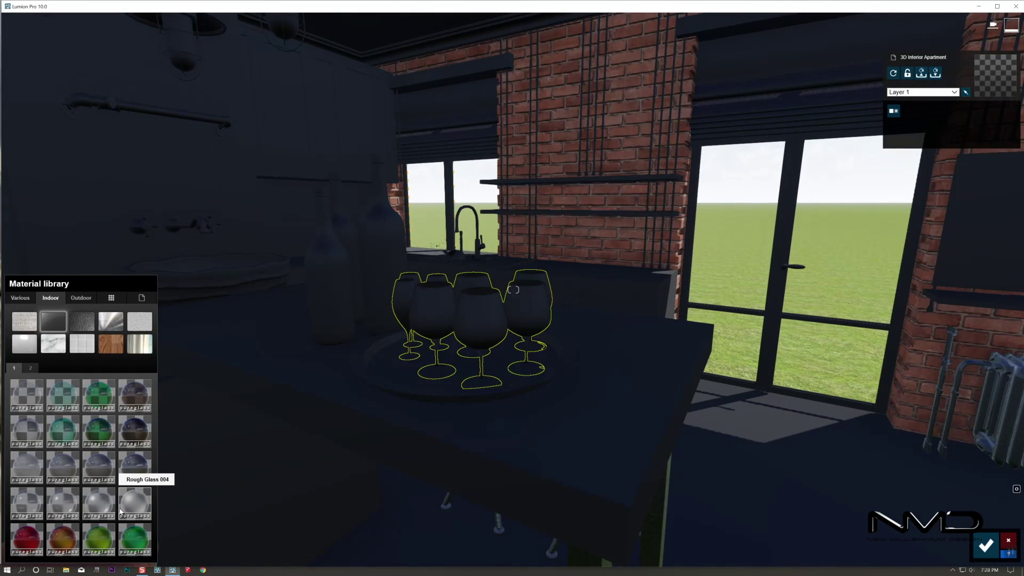
pyautogui.click(26, 430)
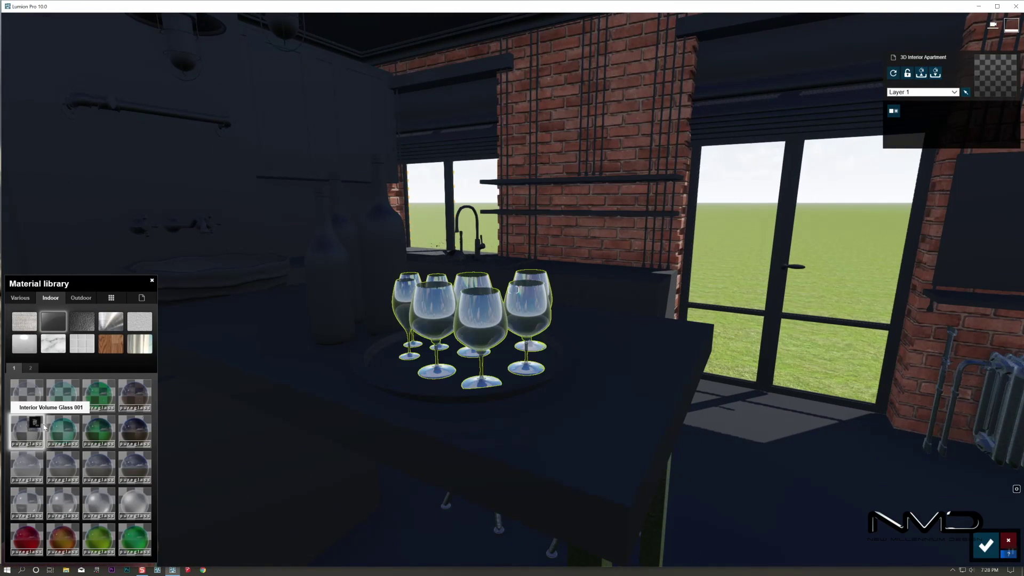
# Apply an indoor green glass material to the wine bottles and save the changes
pyautogui.click(330, 255)
pyautogui.click(51, 298)
pyautogui.click(53, 321)
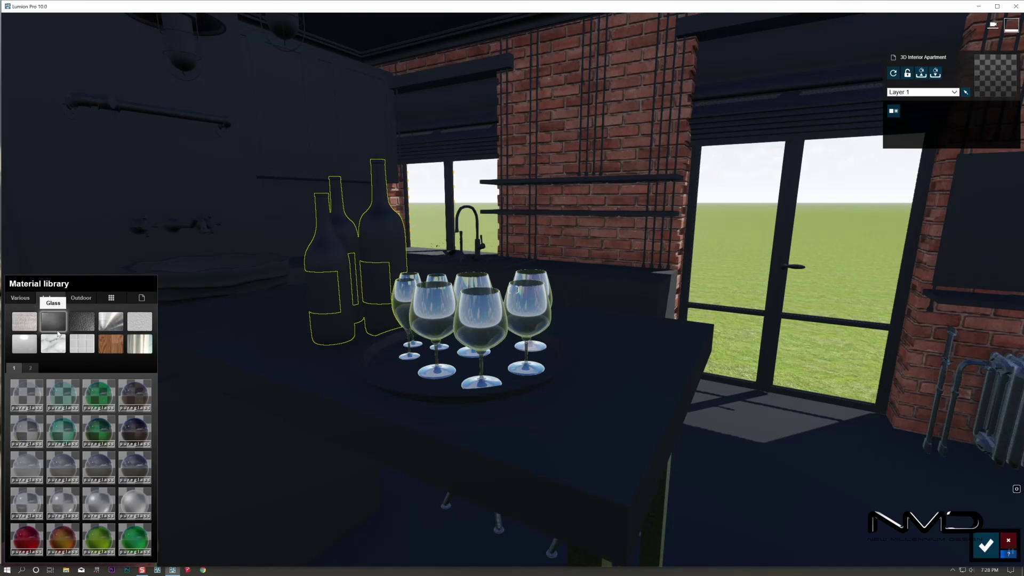
pyautogui.click(99, 430)
pyautogui.click(987, 545)
# Assign a Standard material to the front wine bottle's label and open the file browser for its colour texture
pyautogui.moveTo(284, 391); pyautogui.dragTo(274, 348, button='right')
pyautogui.press('w')
pyautogui.press('s')
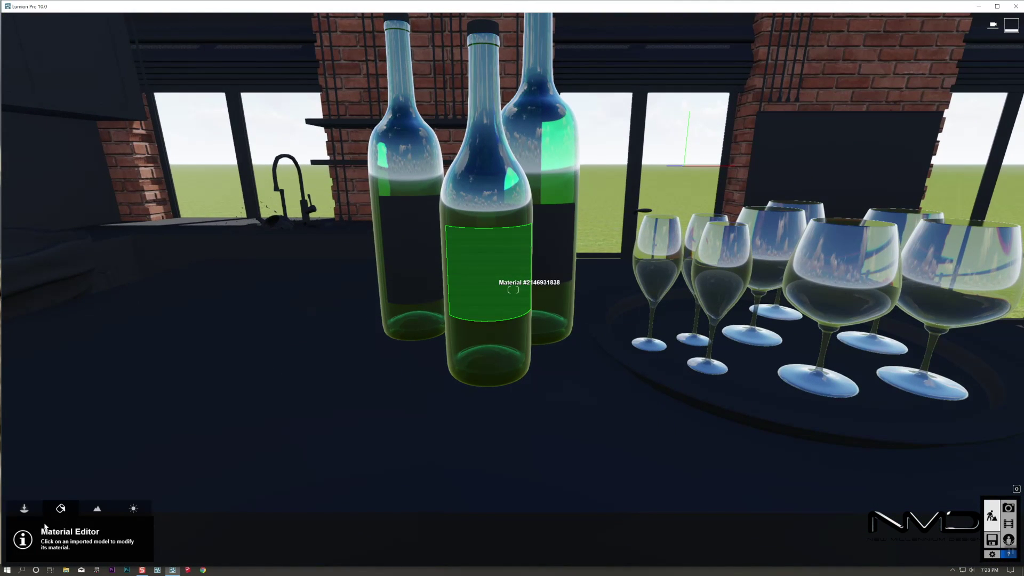
pyautogui.click(513, 290)
pyautogui.click(28, 405)
pyautogui.click(76, 342)
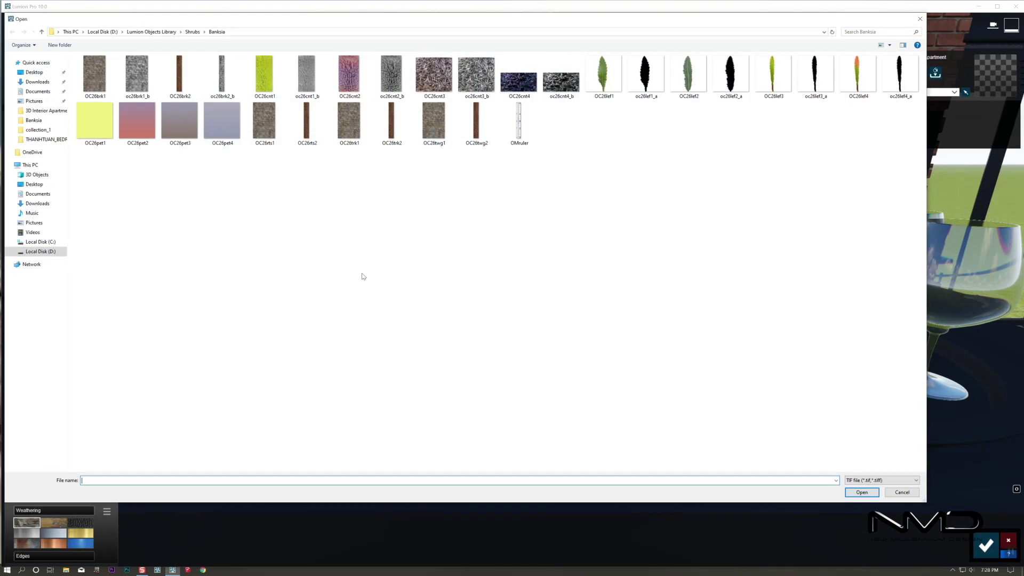
# Load the Sauternes label image from the 3D Interior Apartment folder, showing all texture files, onto the front bottle and save
pyautogui.click(41, 31)
pyautogui.click(42, 32)
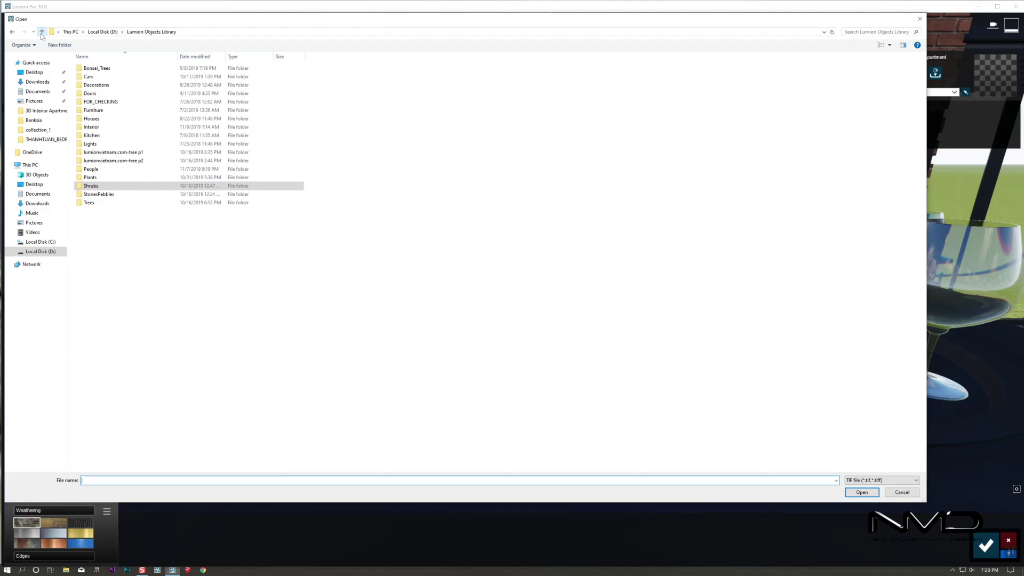
pyautogui.doubleClick(93, 127)
pyautogui.doubleClick(131, 73)
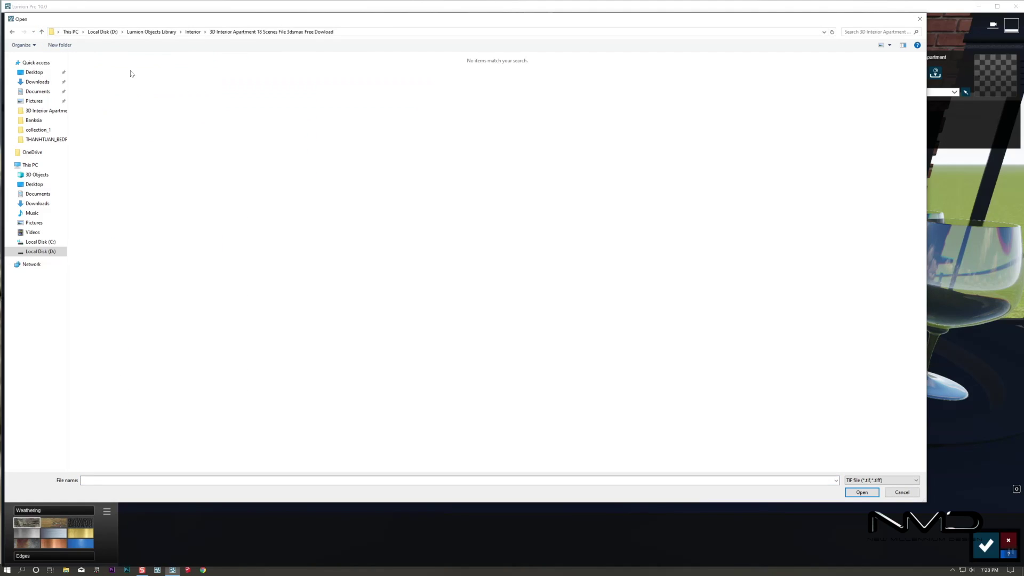
pyautogui.click(882, 480)
pyautogui.click(881, 524)
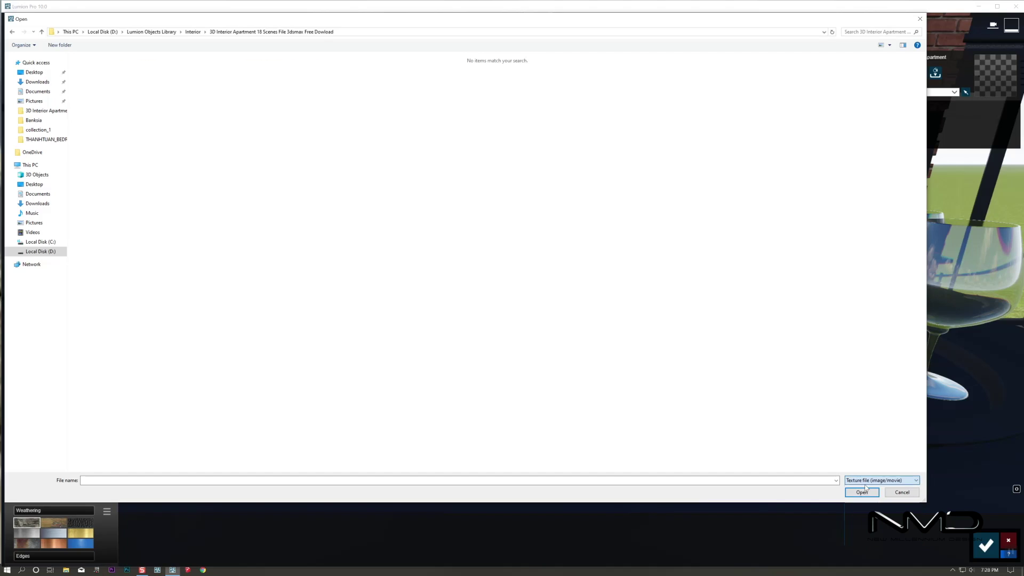
pyautogui.doubleClick(317, 111)
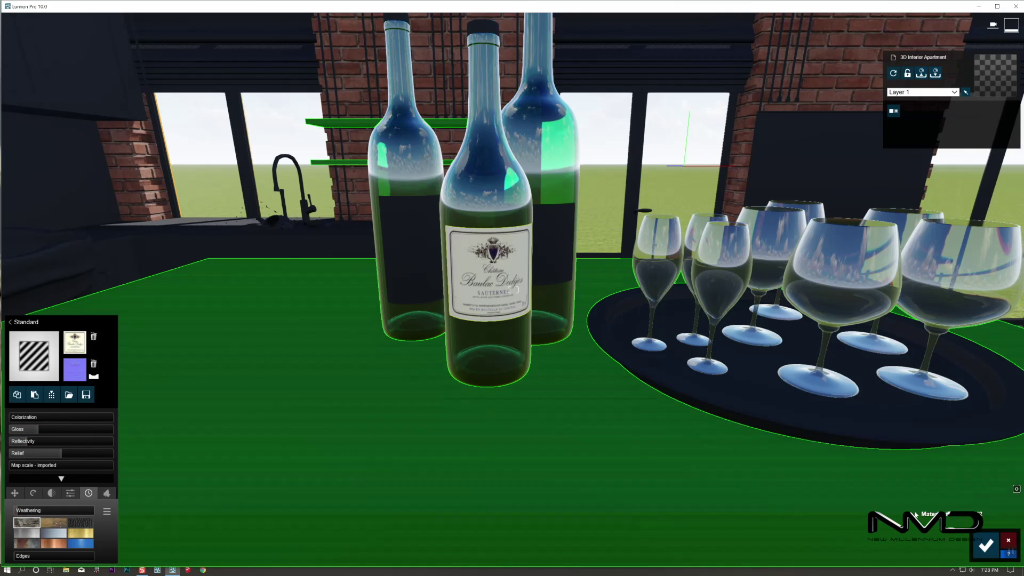
pyautogui.click(987, 545)
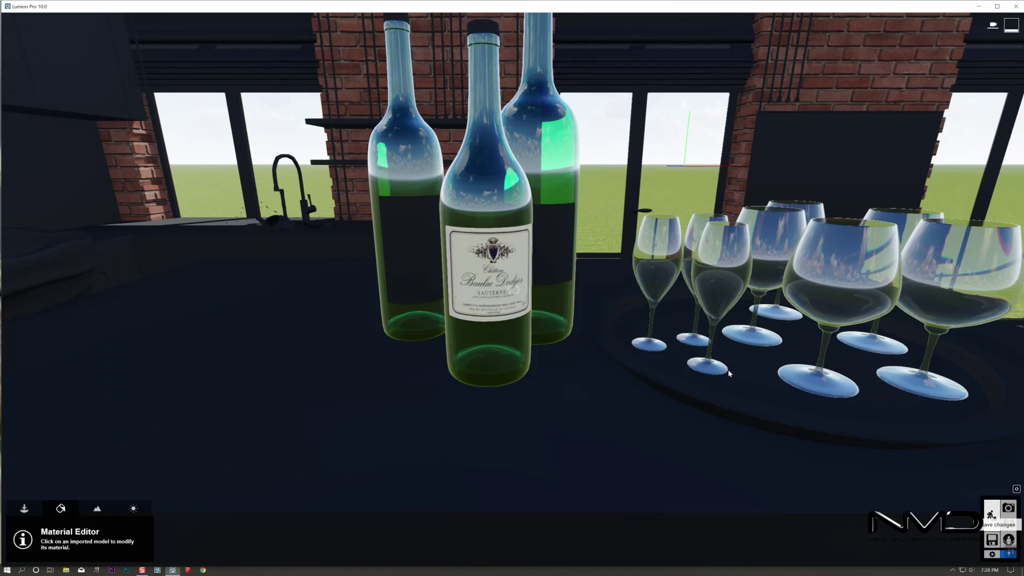
# Give the rear bottle's label a Standard material with the Margaux label image as texture and save it
pyautogui.click(199, 407)
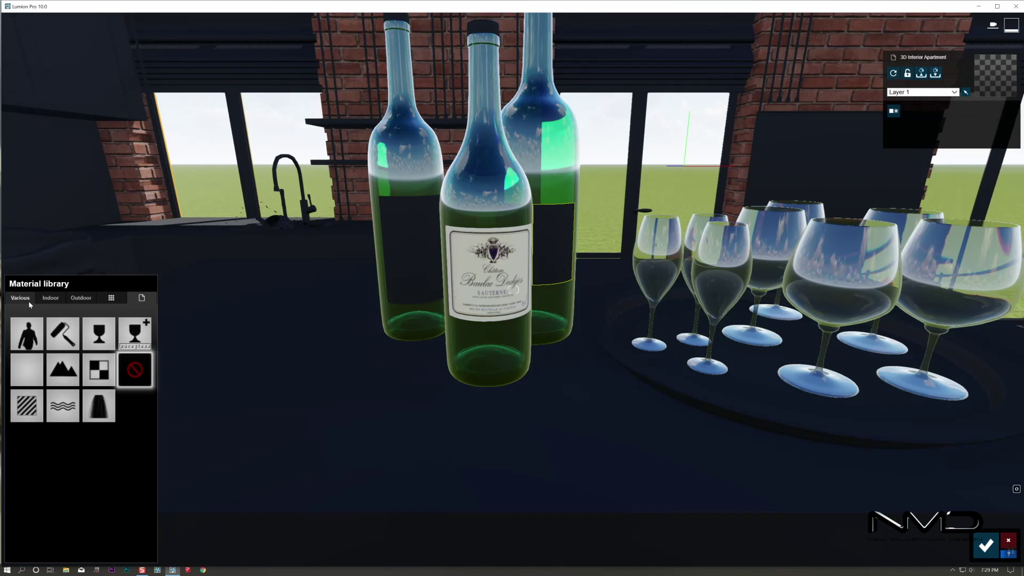
pyautogui.click(27, 406)
pyautogui.click(33, 352)
pyautogui.doubleClick(350, 79)
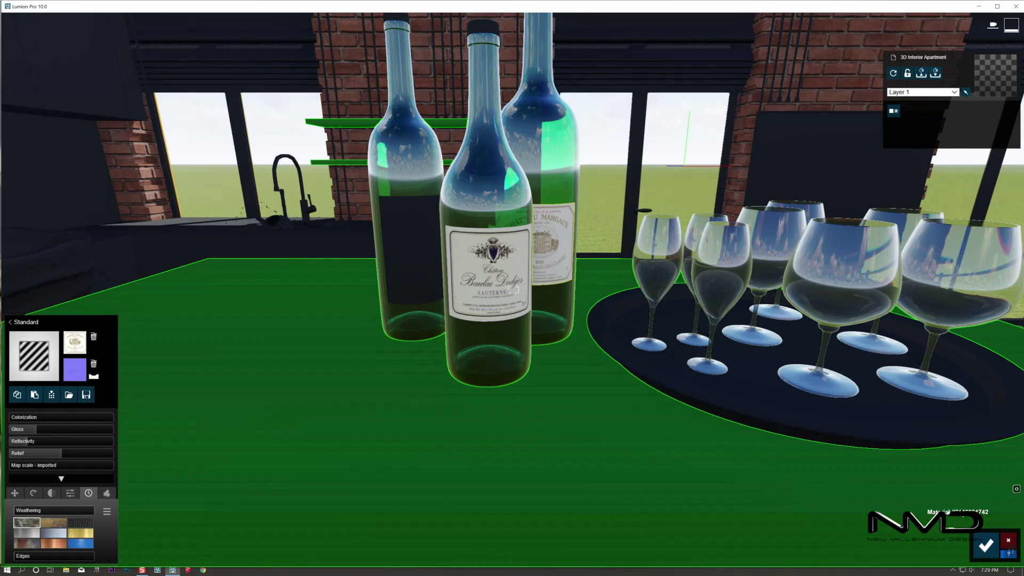
pyautogui.click(986, 544)
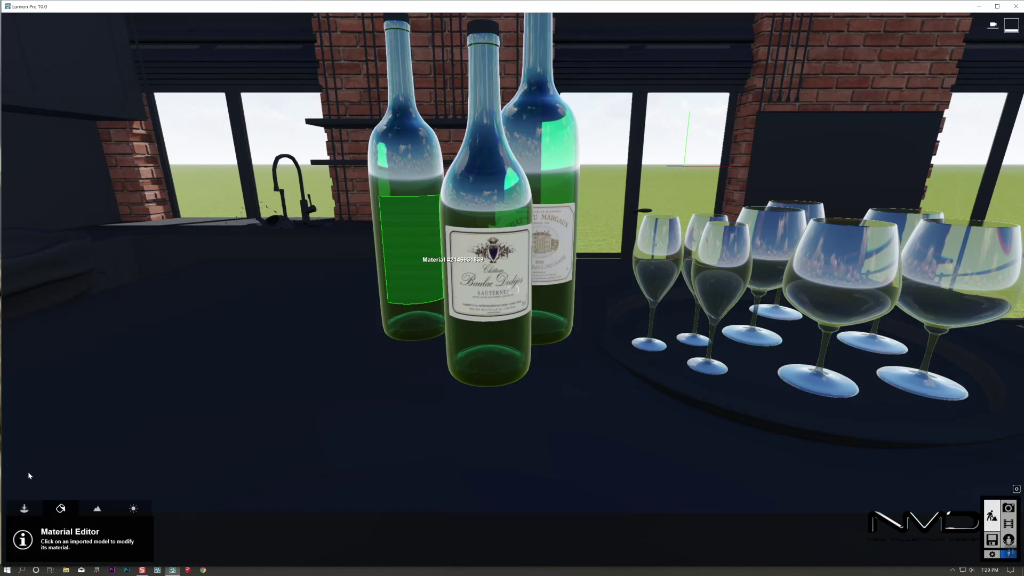
# Give the remaining bottle's label a Standard material with the Far Niente label image as texture
pyautogui.click(32, 393)
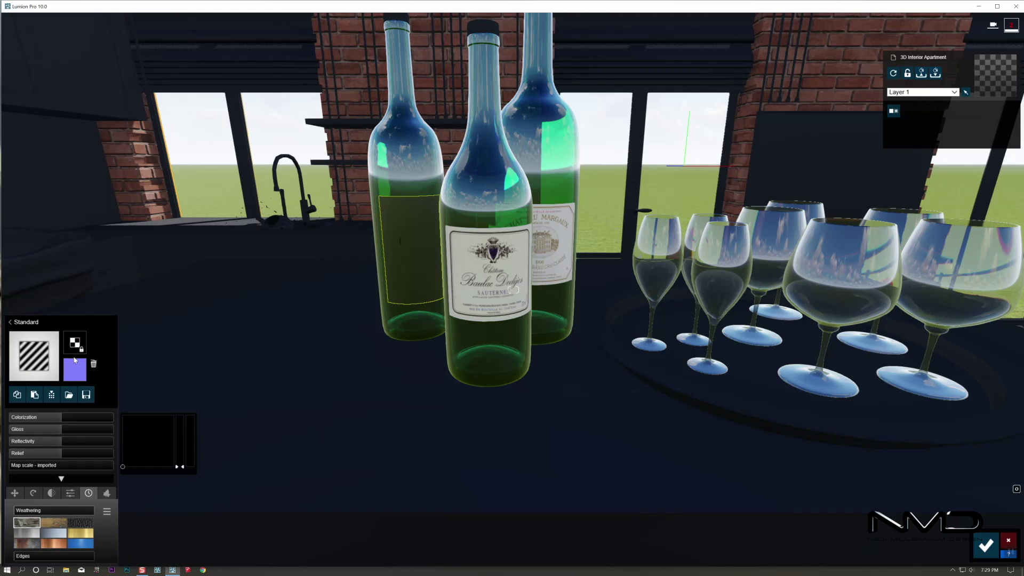
pyautogui.click(75, 343)
pyautogui.doubleClick(391, 80)
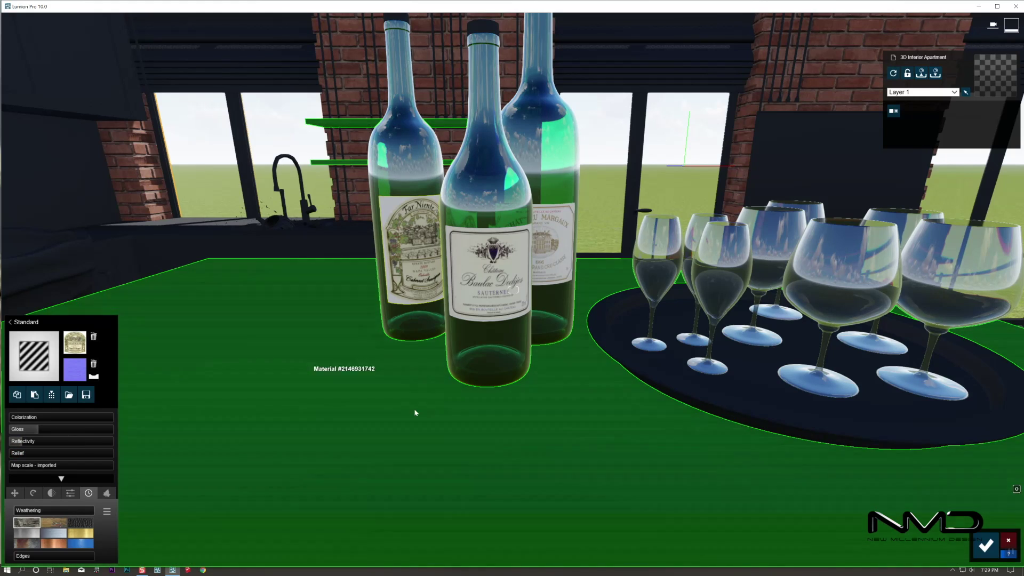
# Assign a Standard material to the kitchen island countertop and the shelves sharing its material
pyautogui.press('s')
pyautogui.moveTo(417, 414); pyautogui.dragTo(538, 380, button='right')
pyautogui.click(683, 294)
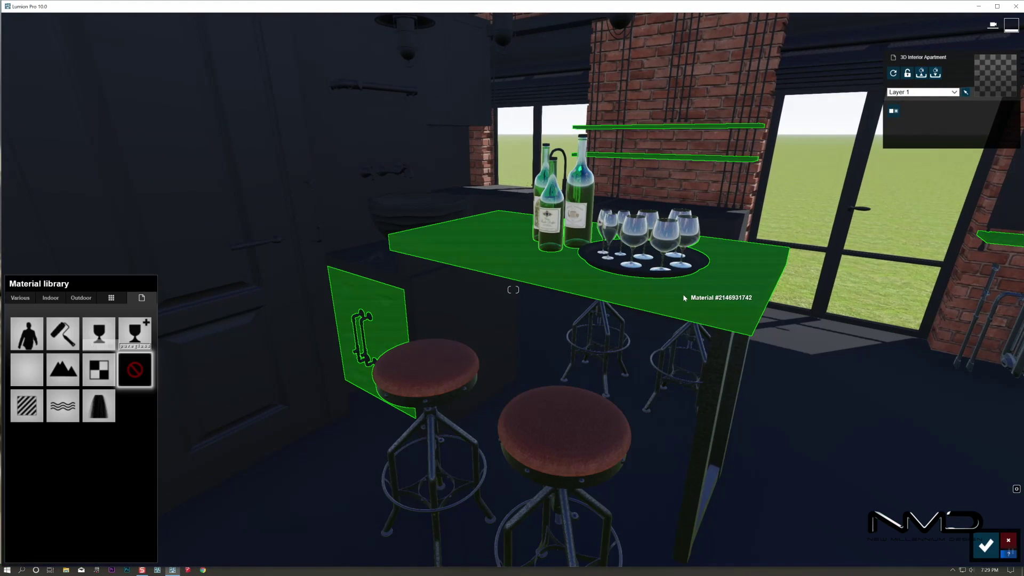
pyautogui.click(85, 351)
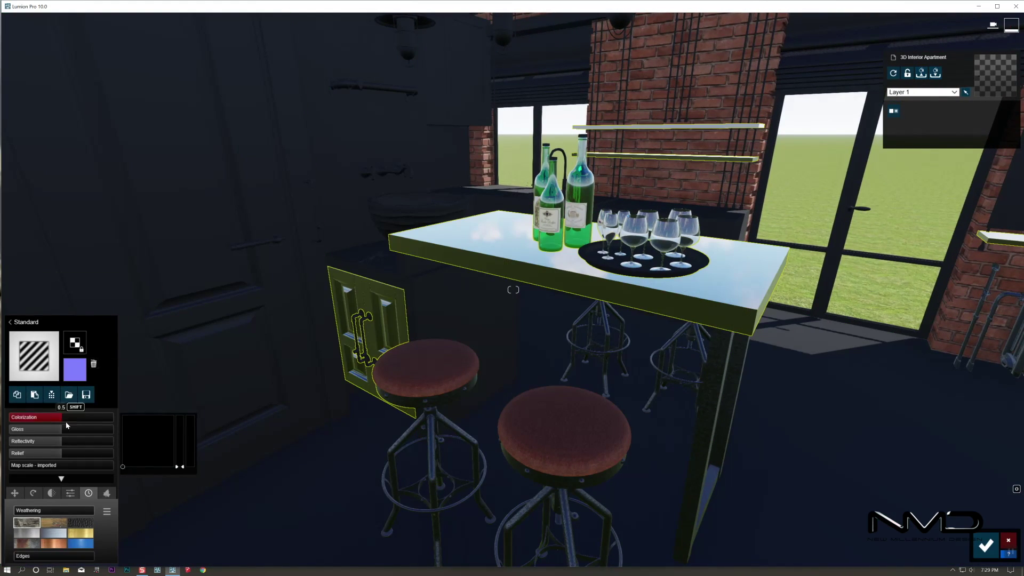
# Refine the countertop material's surface shine, weathering style, weathering amount and edges, and save the changes
pyautogui.moveTo(55, 443)
pyautogui.mouseDown()
pyautogui.moveTo(27, 442)
pyautogui.moveTo(67, 433)
pyautogui.mouseUp()
pyautogui.moveTo(22, 515); pyautogui.dragTo(22, 512)
pyautogui.click(52, 525)
pyautogui.moveTo(22, 556); pyautogui.dragTo(21, 555)
pyautogui.moveTo(19, 511); pyautogui.dragTo(19, 511)
pyautogui.click(986, 545)
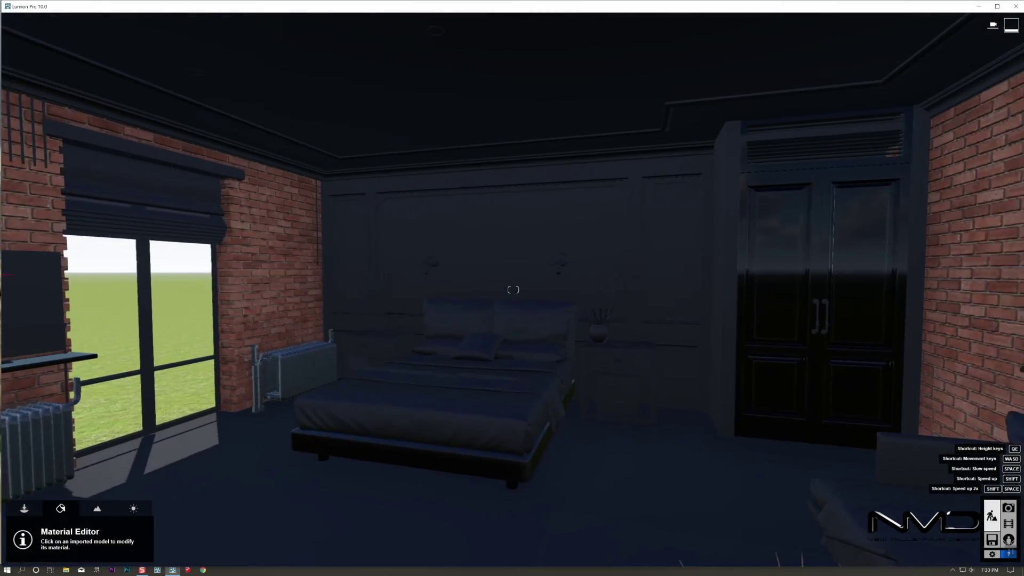
# Apply the indoor Bronze metal material to the cabinet handles and matching fittings, with high gloss and full reflectivity
pyautogui.moveTo(470, 374); pyautogui.dragTo(362, 386, button='right')
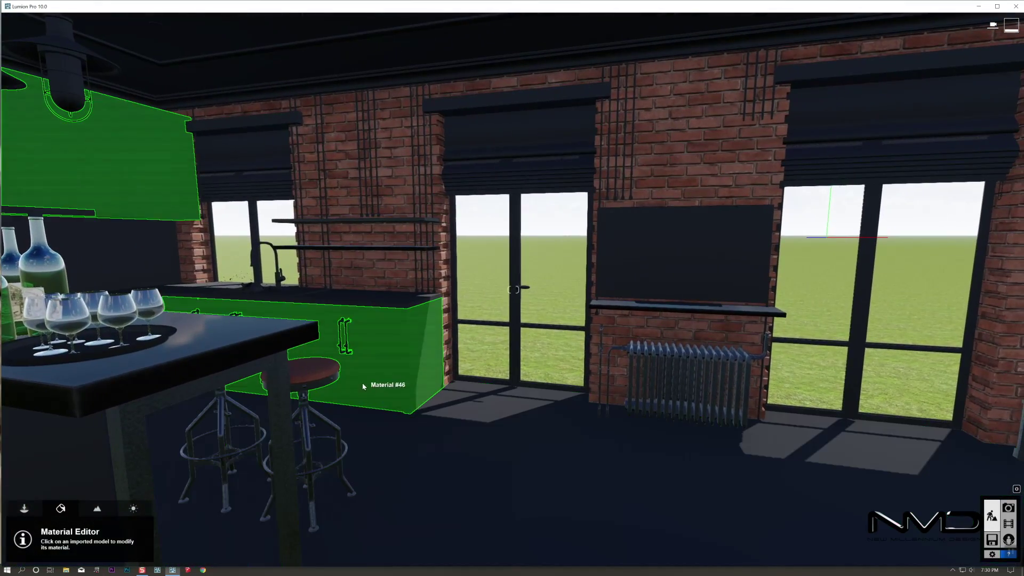
pyautogui.click(347, 325)
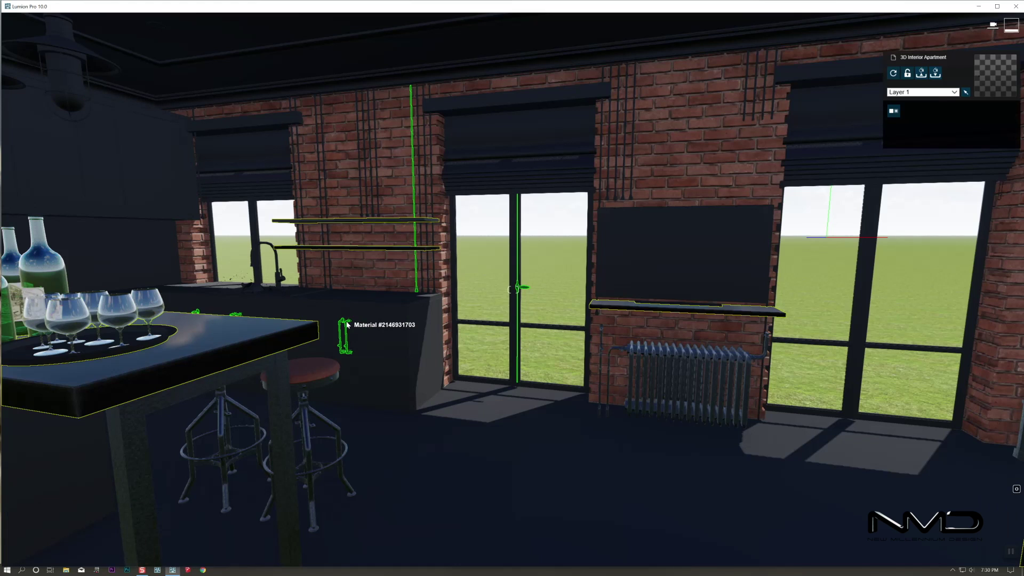
pyautogui.click(50, 298)
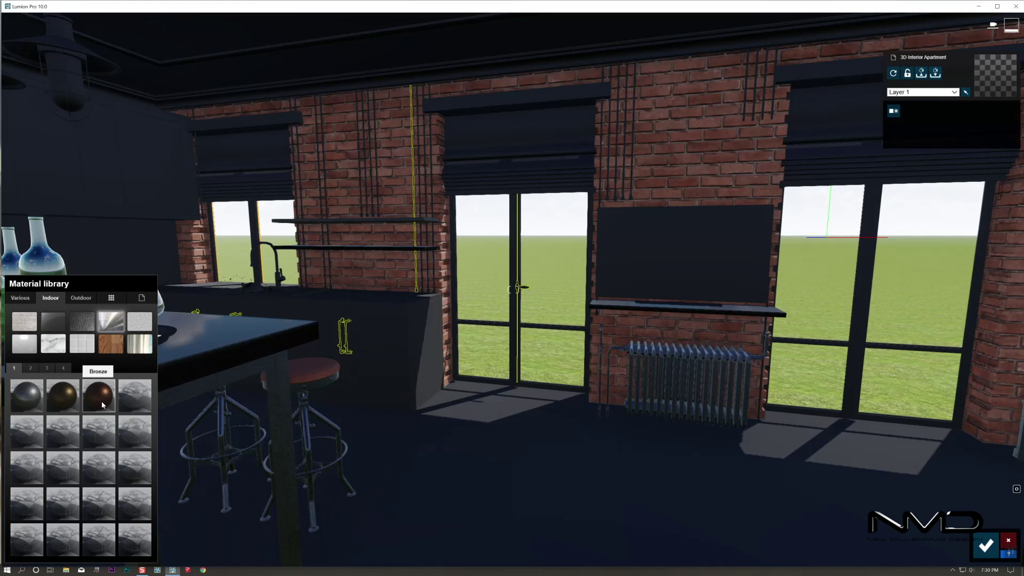
pyautogui.moveTo(363, 443); pyautogui.dragTo(283, 464, button='right')
pyautogui.press('w')
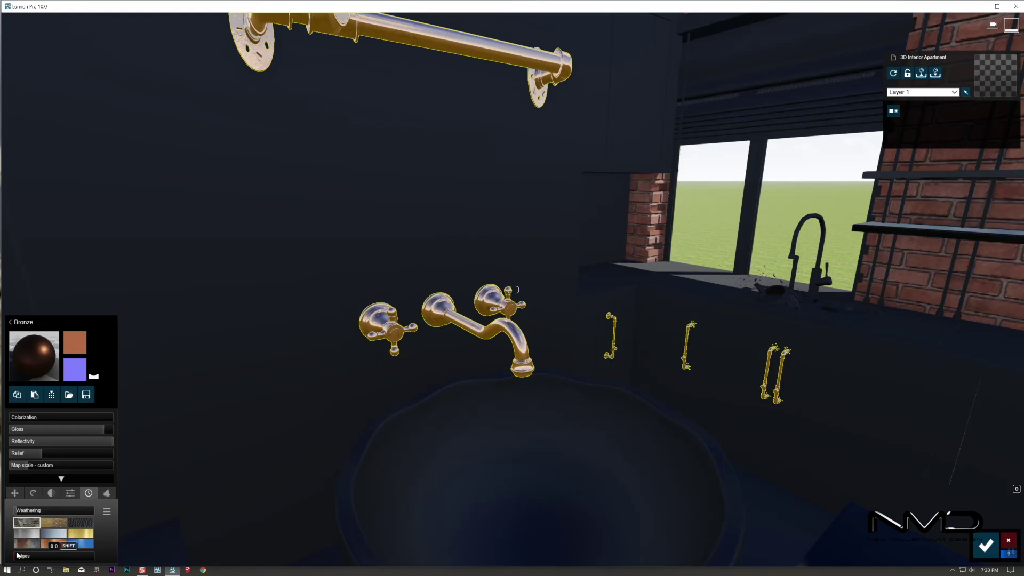
pyautogui.scroll(-5, 267, 414)
# Copy the Bronze material onto the vertical pipes along the brick walls, replacing their Standard material
pyautogui.moveTo(267, 414); pyautogui.dragTo(427, 411, button='right')
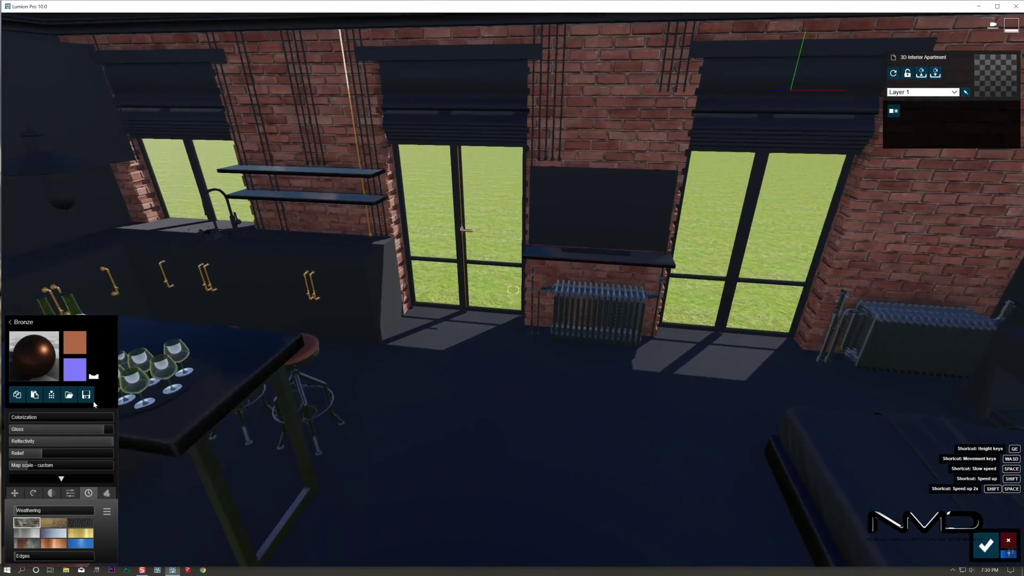
pyautogui.click(580, 113)
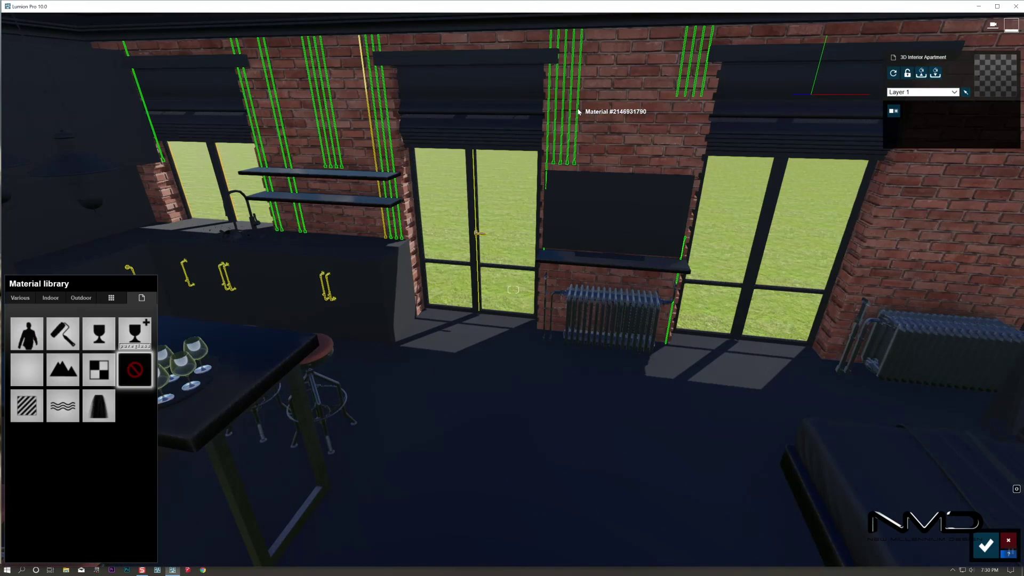
pyautogui.click(35, 370)
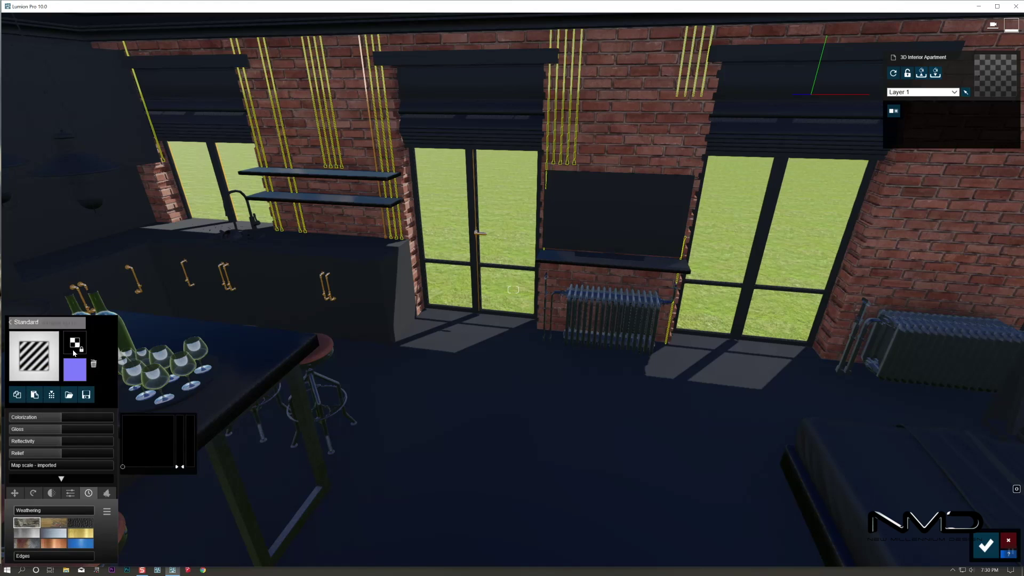
pyautogui.click(34, 395)
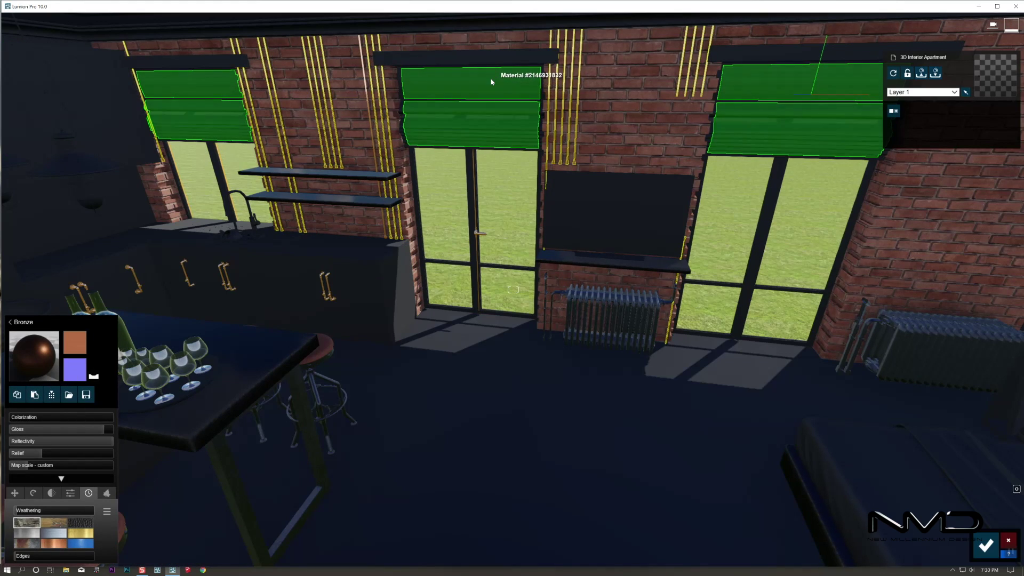
# Apply Polii Fabric Muslin 001 2K to the window blinds, lowering its gloss and reflectivity and raising its relief
pyautogui.click(491, 80)
pyautogui.click(51, 298)
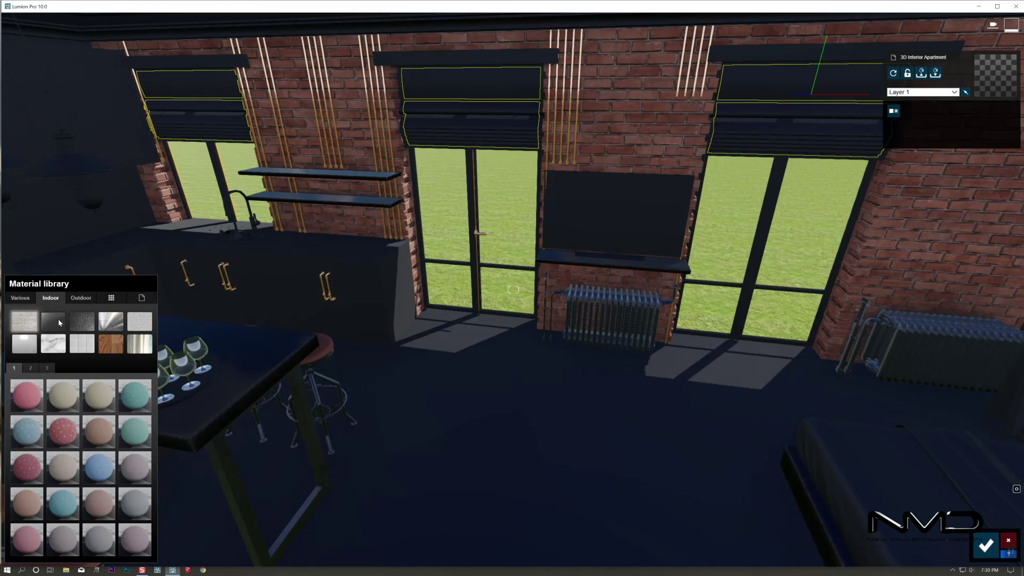
pyautogui.click(35, 370)
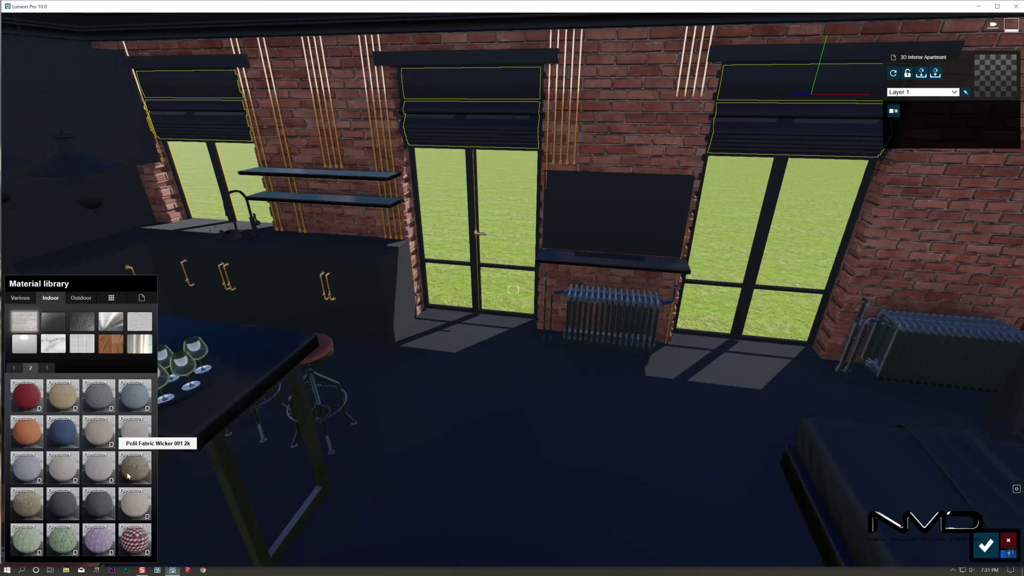
pyautogui.click(138, 440)
pyautogui.moveTo(138, 439); pyautogui.dragTo(369, 408, button='right')
pyautogui.press('w')
pyautogui.press('s')
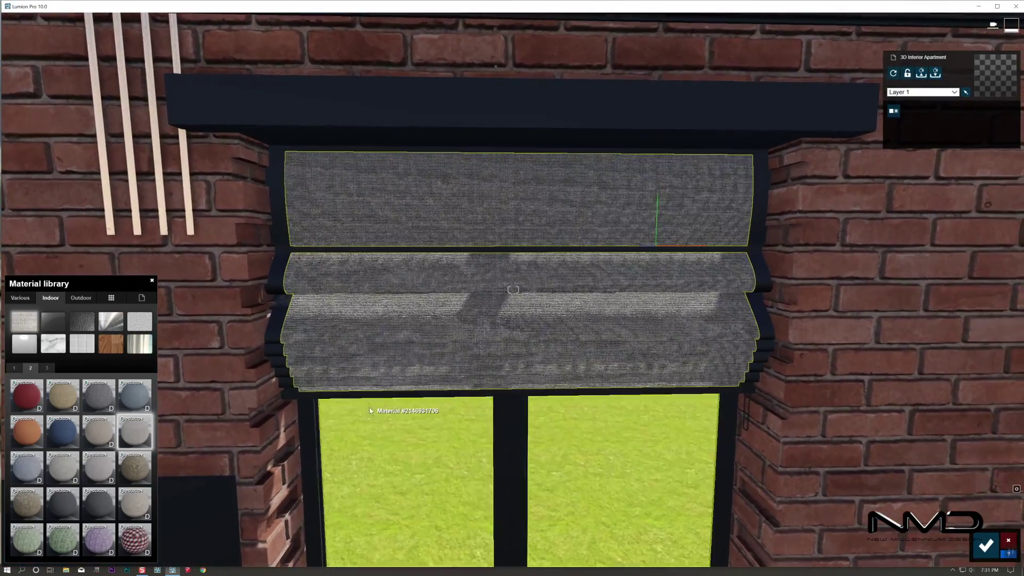
pyautogui.click(132, 442)
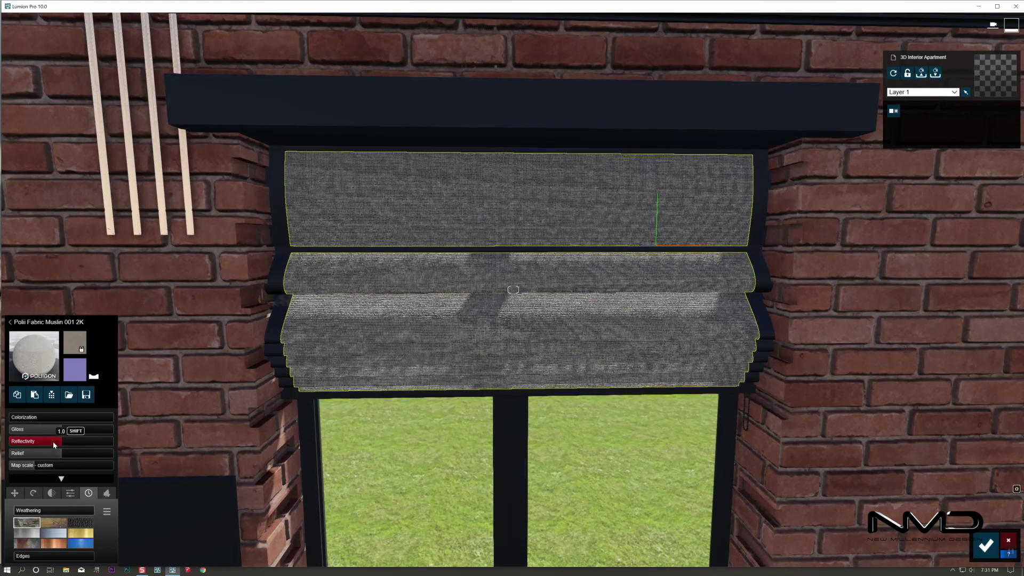
pyautogui.moveTo(44, 432); pyautogui.dragTo(34, 430)
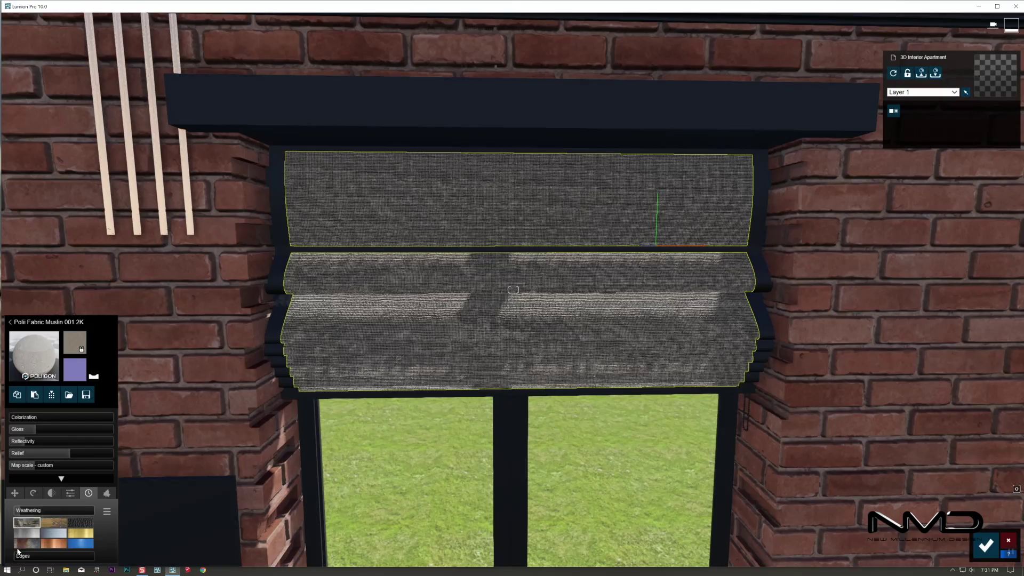
# Apply the outdoor wood material Polii Wood PlanksWorn 023 VAR1 3K to the lintels above the windows
pyautogui.press('s')
pyautogui.moveTo(512, 290); pyautogui.dragTo(427, 358, button='right')
pyautogui.click(458, 315)
pyautogui.click(81, 297)
pyautogui.click(82, 345)
pyautogui.click(25, 436)
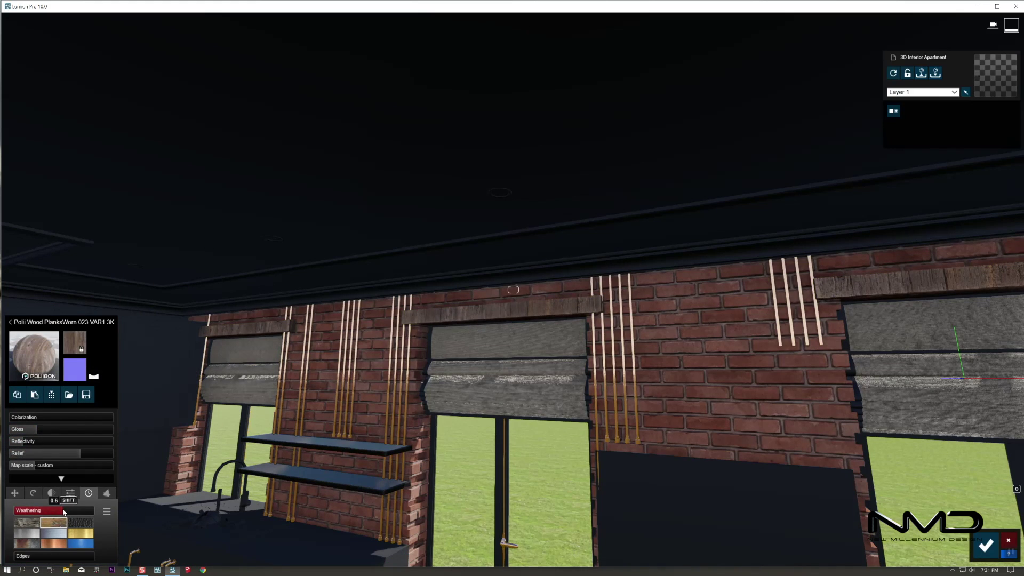
# Rotate the lintels' wood texture so the grain runs along the beams, and adjust its wood-style weathering
pyautogui.click(33, 494)
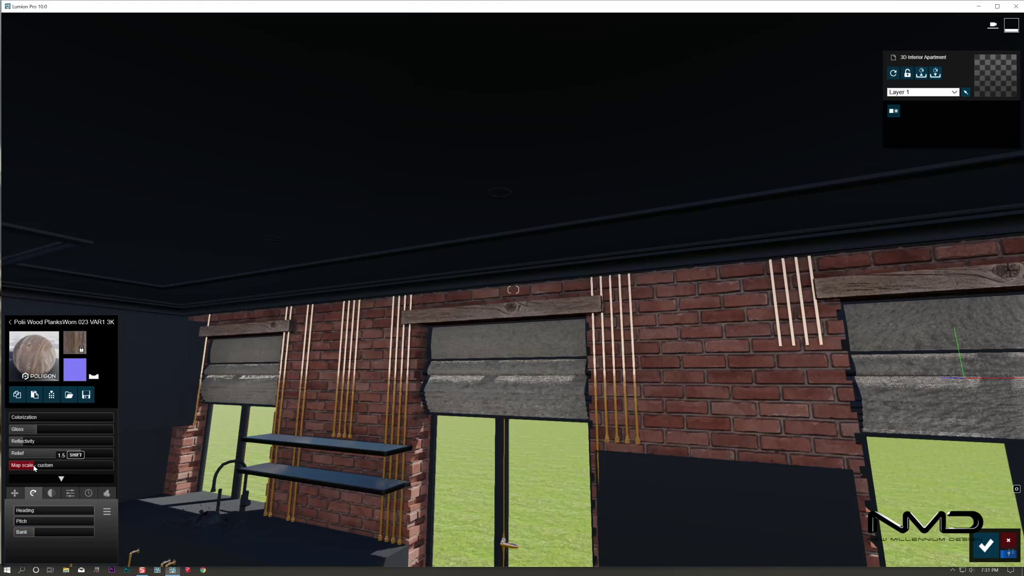
pyautogui.click(88, 493)
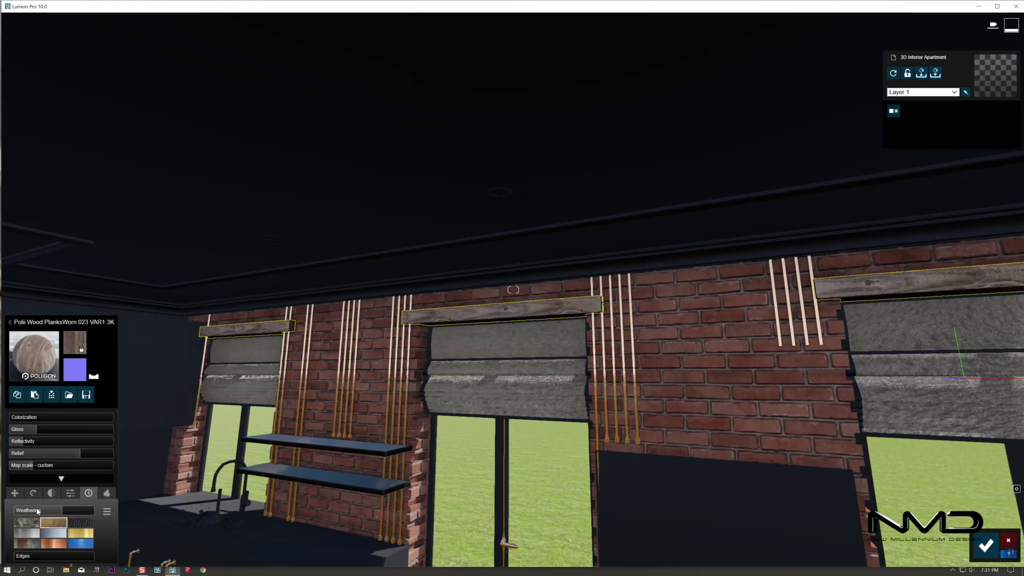
pyautogui.moveTo(74, 510); pyautogui.dragTo(73, 510)
# Apply the outdoor metal Polii Metal StainlessSteelPatternedCrossHatched 001 2K to the window and balcony door frames
pyautogui.moveTo(287, 408); pyautogui.dragTo(427, 448, button='right')
pyautogui.press('s')
pyautogui.moveTo(512, 320); pyautogui.dragTo(453, 343, button='right')
pyautogui.press('w')
pyautogui.click(457, 340)
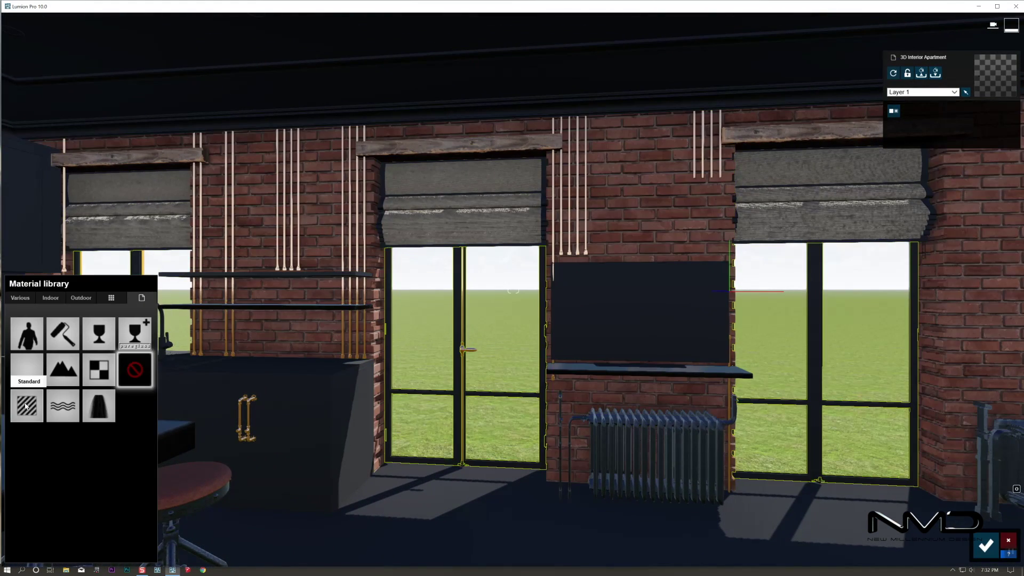
pyautogui.click(75, 299)
pyautogui.click(110, 321)
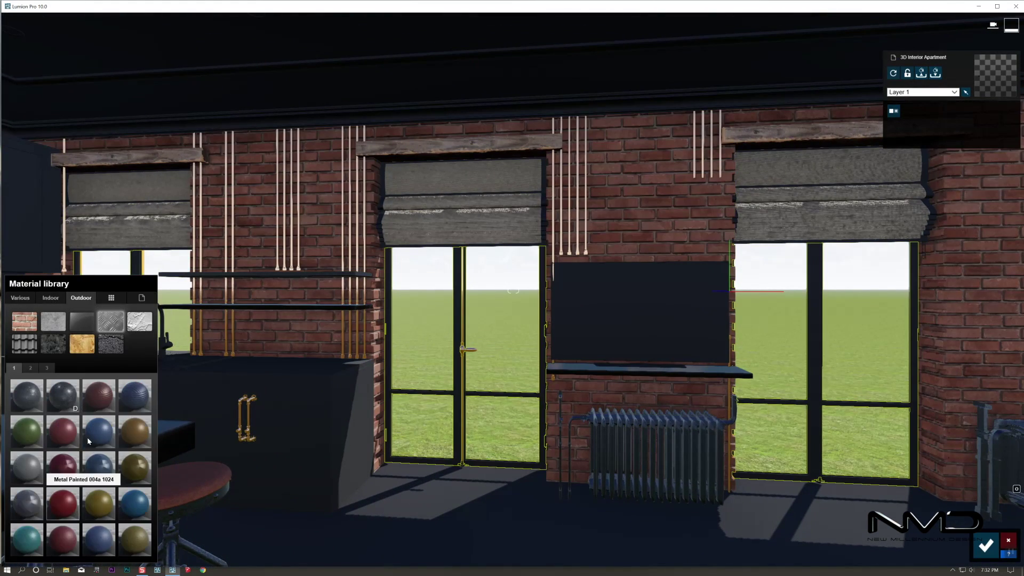
pyautogui.click(68, 513)
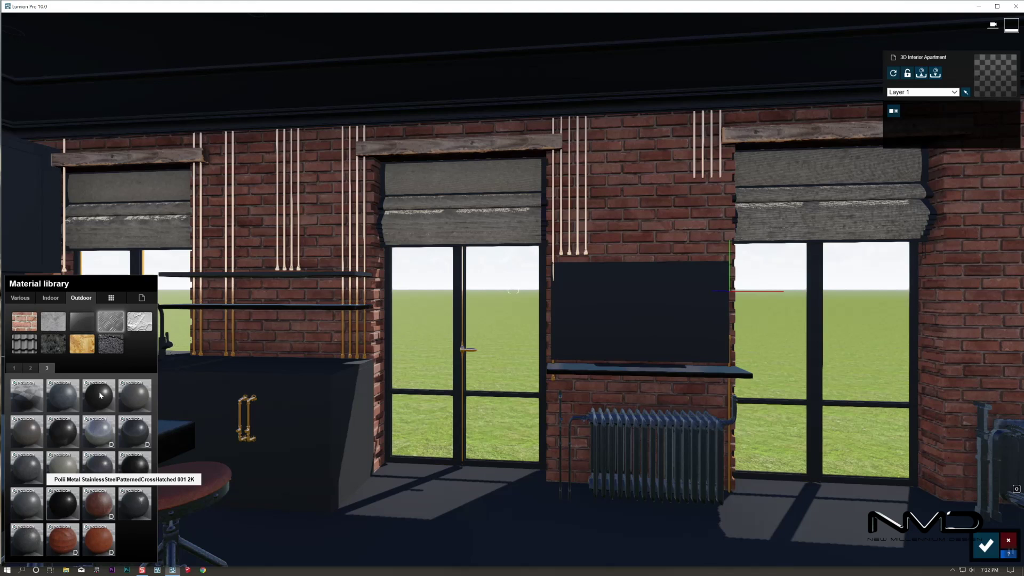
pyautogui.click(100, 394)
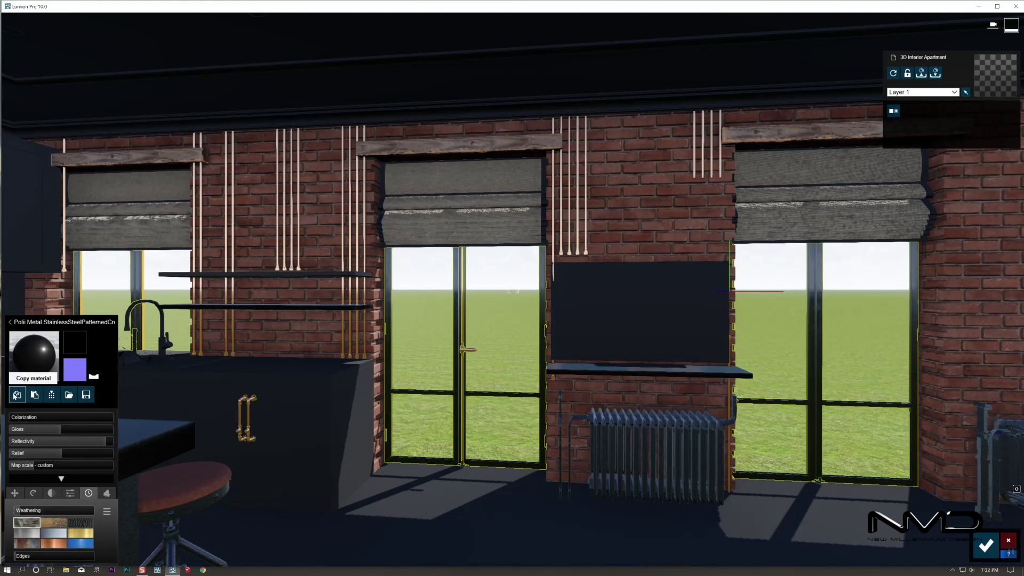
# Copy the window frames' metal onto the blinds' side edges and assign a Standard material to their thin horizontal strips
pyautogui.click(15, 396)
pyautogui.click(545, 171)
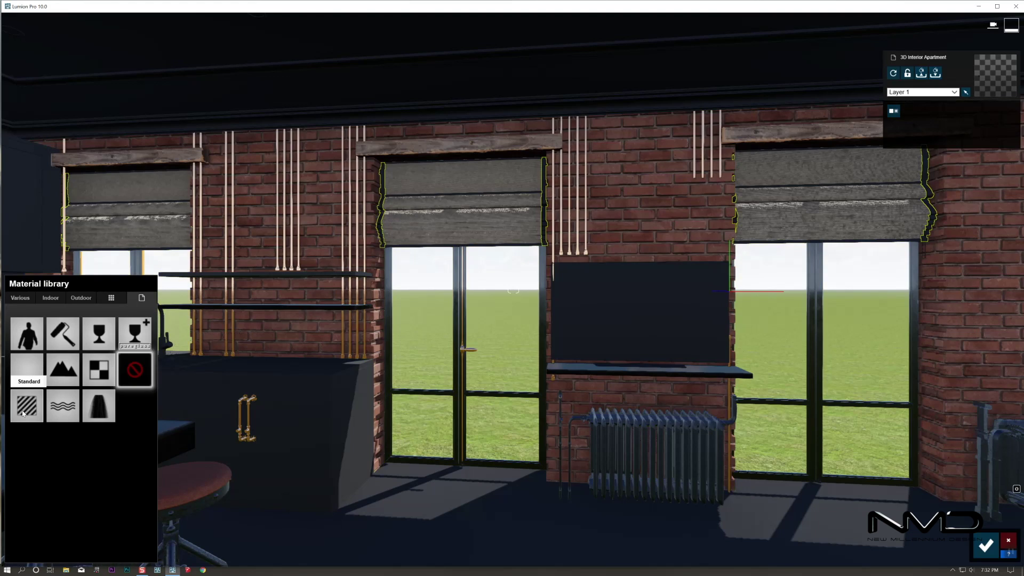
pyautogui.click(87, 340)
pyautogui.click(79, 343)
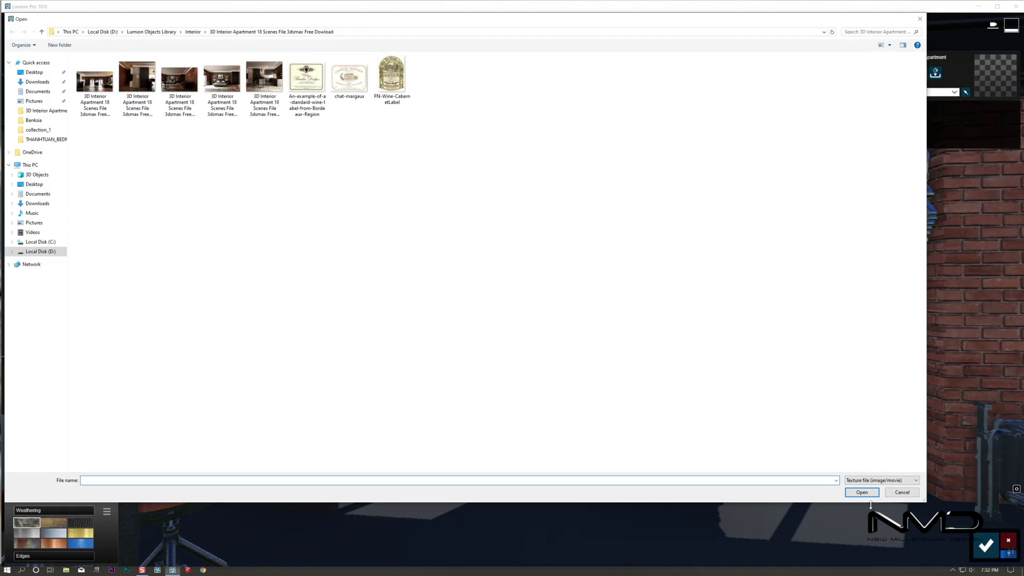
pyautogui.click(903, 493)
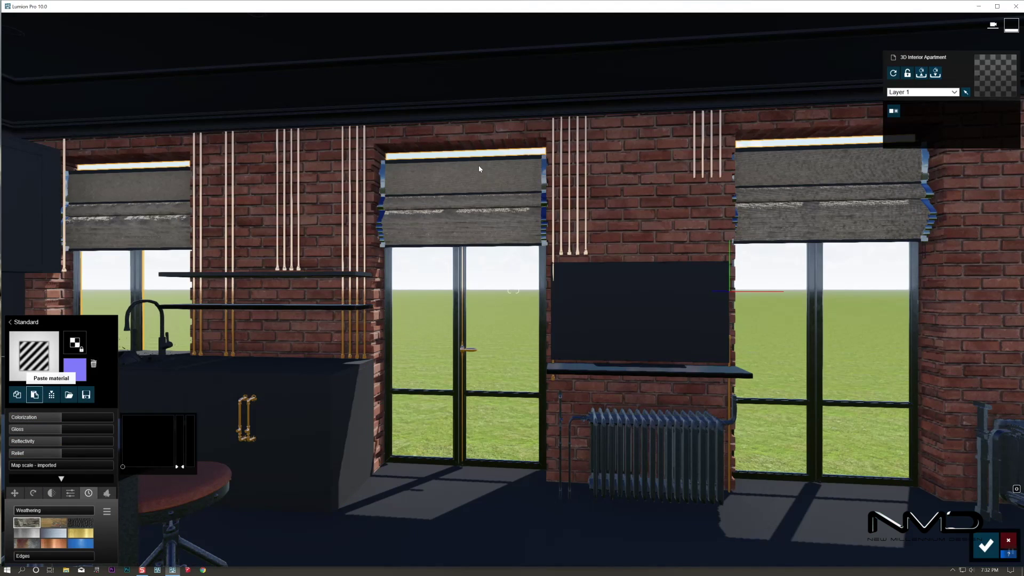
pyautogui.click(433, 196)
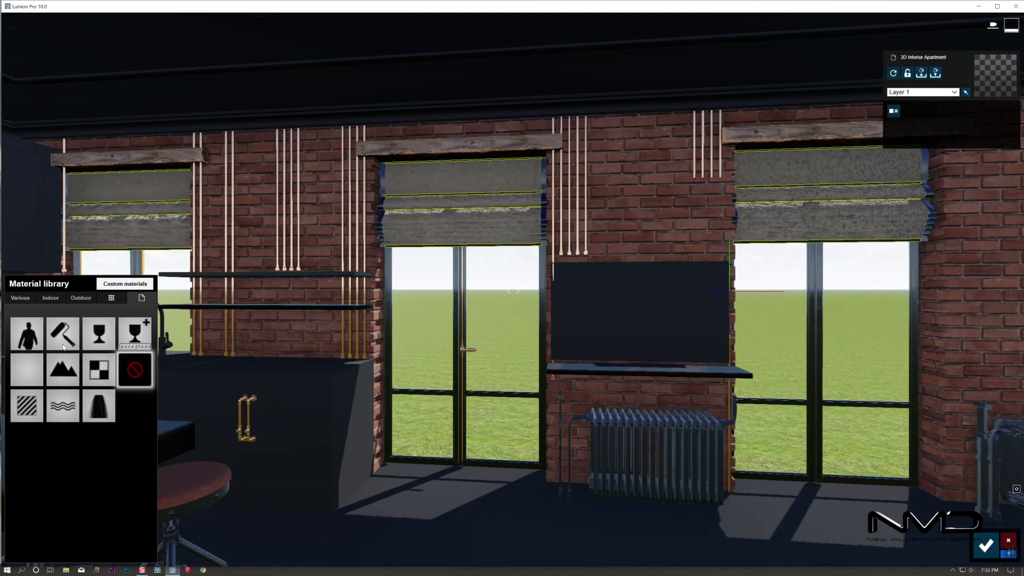
pyautogui.click(48, 358)
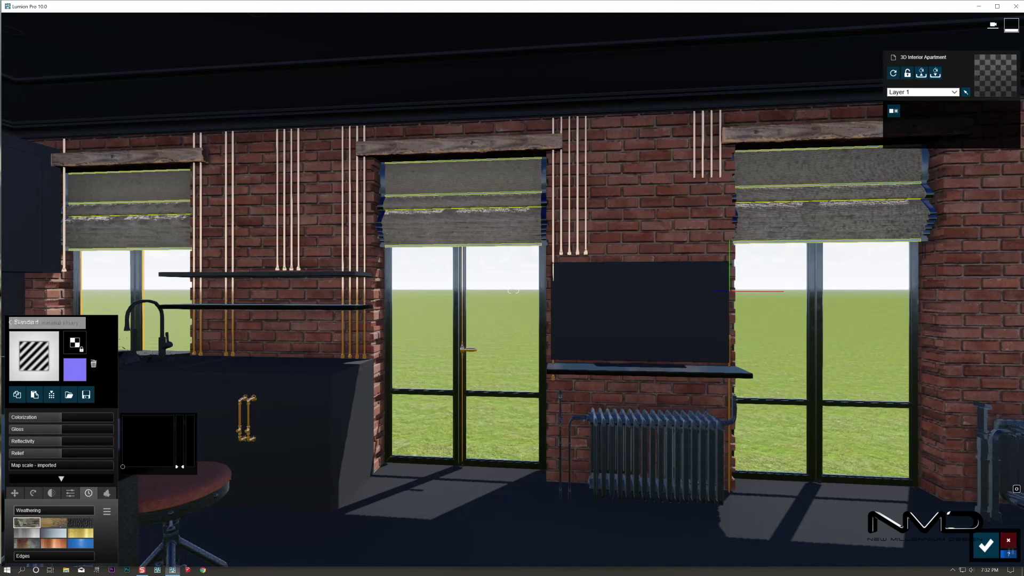
# Assign a Standard material to the bedroom's panelled wall, lighten its colour to dark grey, and reduce gloss and reflectivity
pyautogui.moveTo(314, 451); pyautogui.dragTo(416, 449, button='right')
pyautogui.click(506, 258)
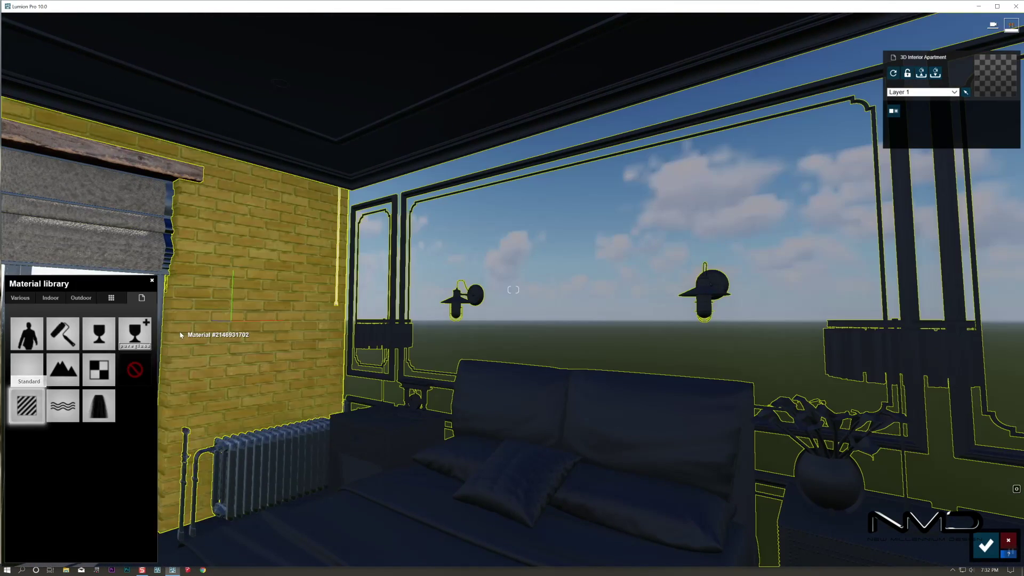
pyautogui.click(27, 368)
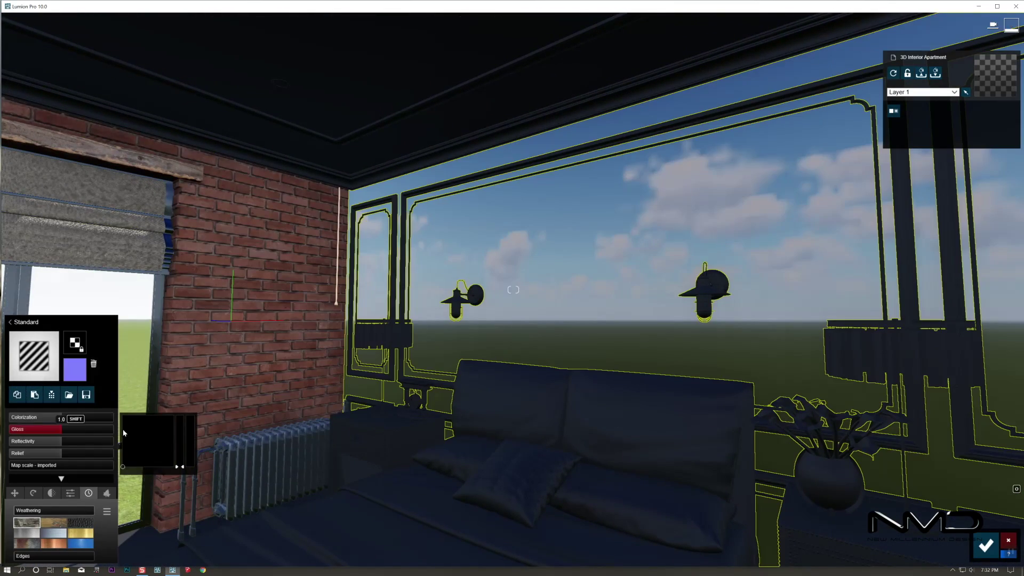
pyautogui.moveTo(56, 431); pyautogui.dragTo(39, 430)
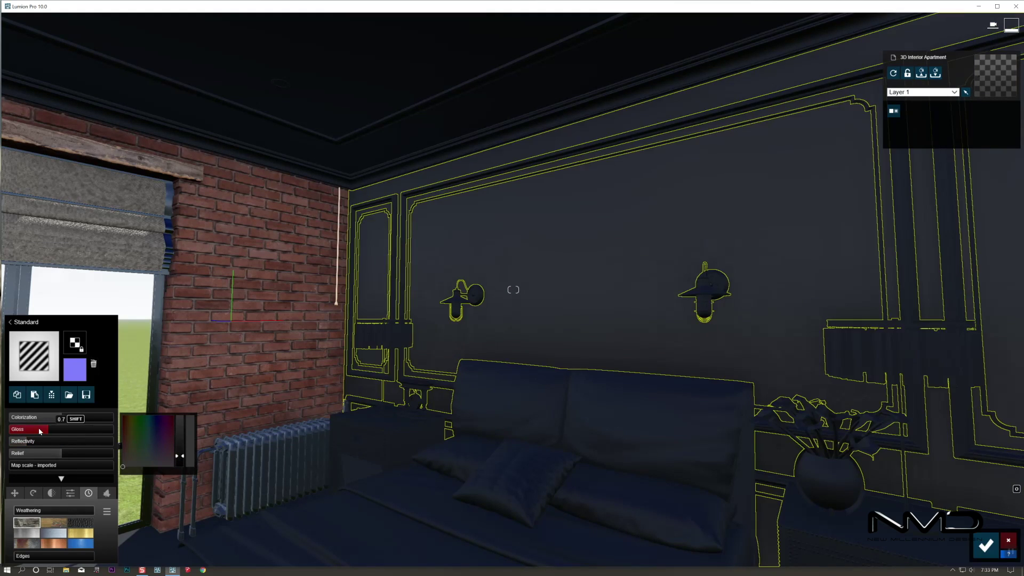
pyautogui.click(25, 442)
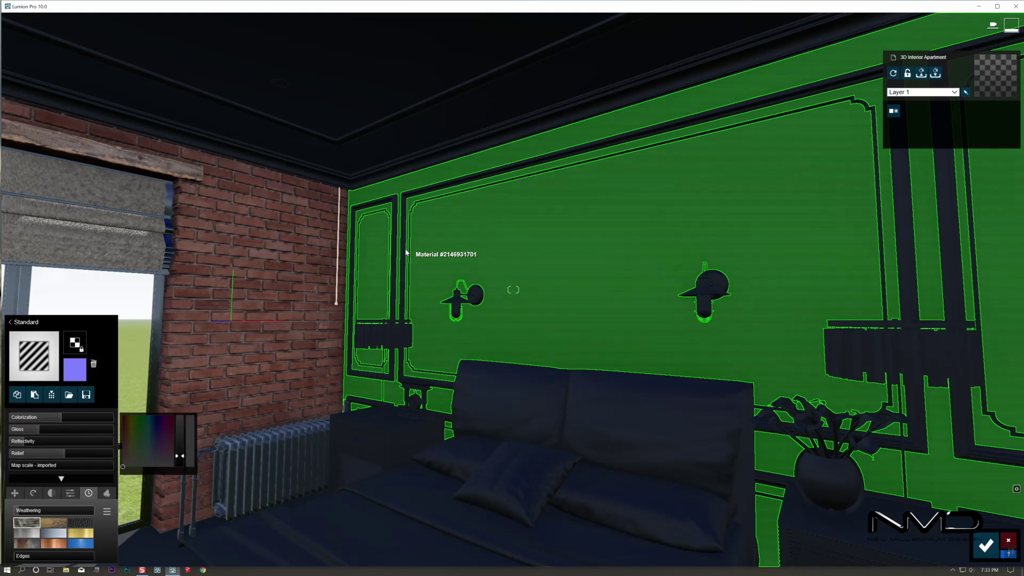
# Give the bedroom wall's mouldings a Standard material with slightly higher gloss, low reflectivity and reduced relief
pyautogui.click(408, 248)
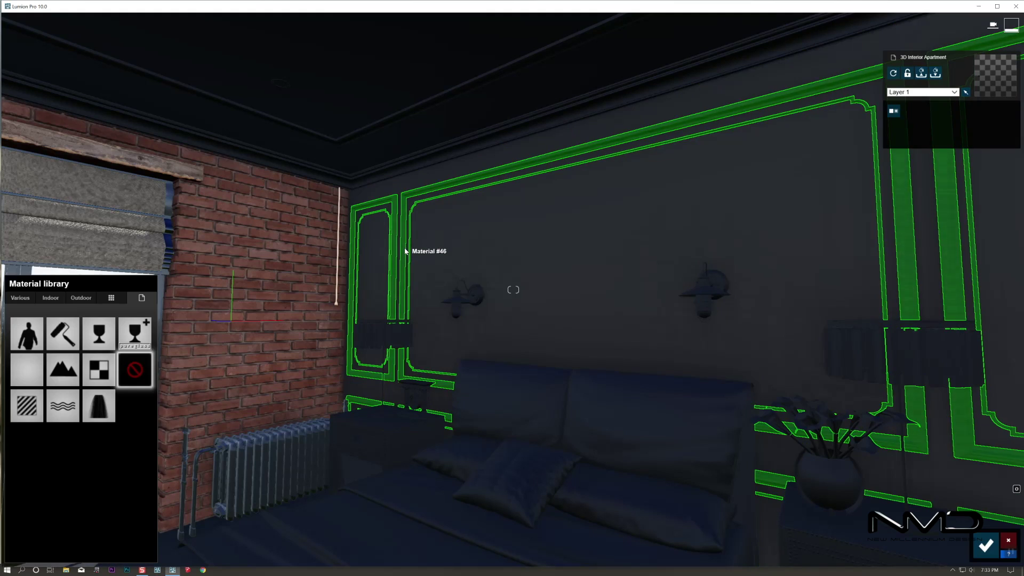
pyautogui.click(104, 376)
pyautogui.moveTo(62, 430); pyautogui.dragTo(50, 454)
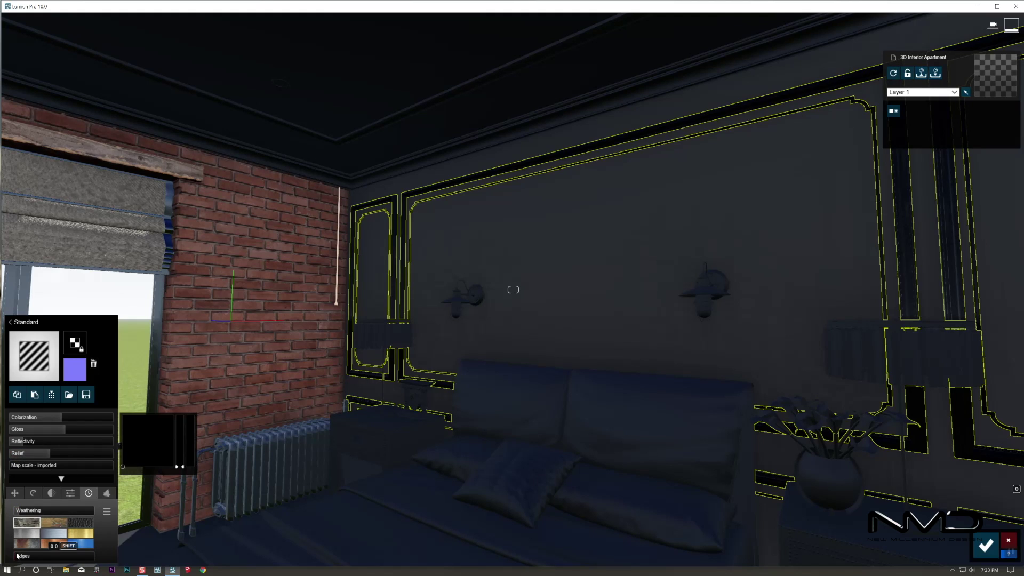
# Apply the indoor plaster Polii Stucco 02 2k to the bedroom ceiling after trying the neighbouring stucco variants
pyautogui.moveTo(587, 267); pyautogui.dragTo(501, 210, button='right')
pyautogui.press('s')
pyautogui.click(497, 222)
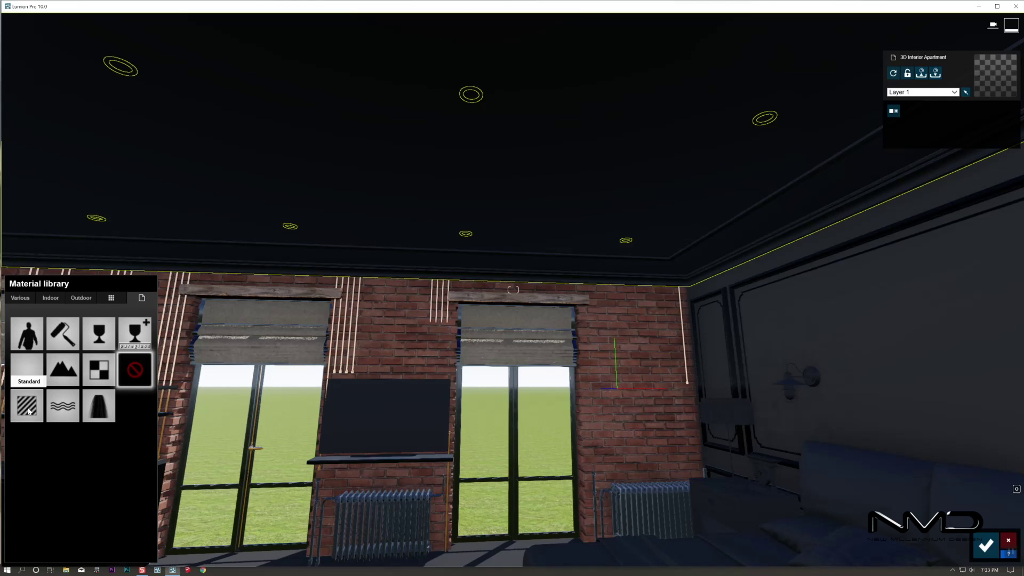
pyautogui.click(51, 299)
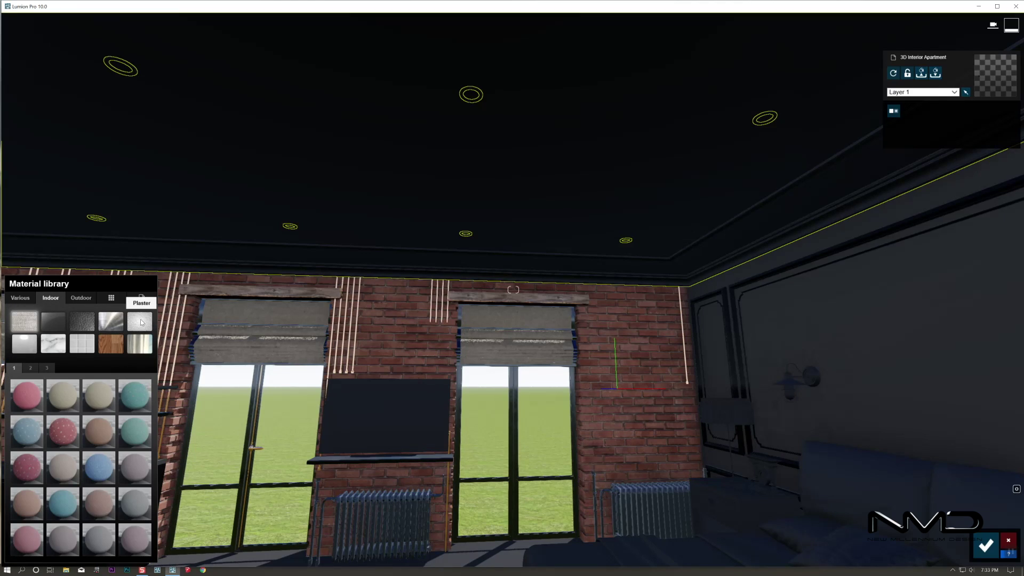
pyautogui.click(140, 321)
pyautogui.click(31, 368)
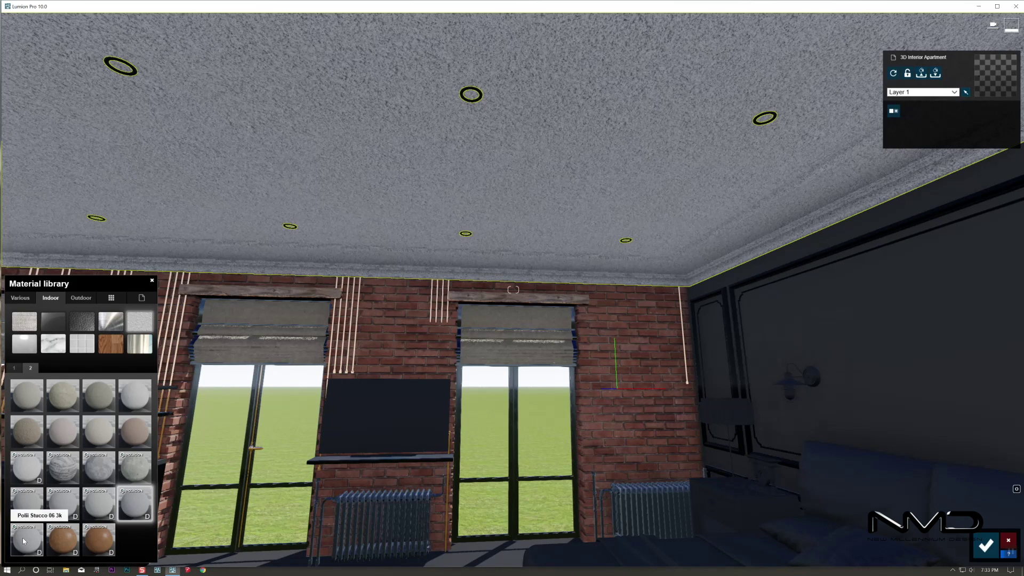
pyautogui.click(22, 538)
pyautogui.click(33, 504)
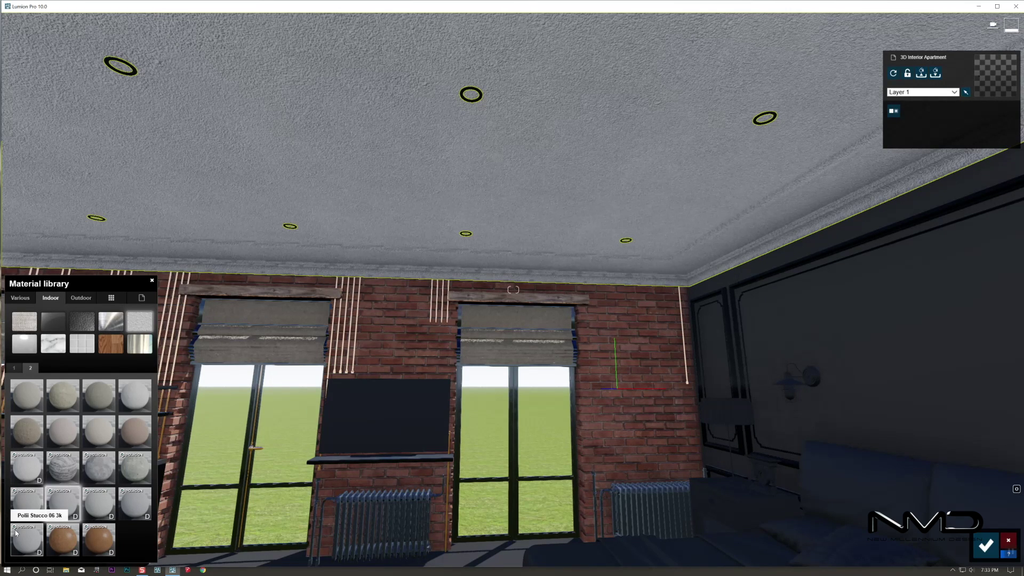
pyautogui.click(63, 504)
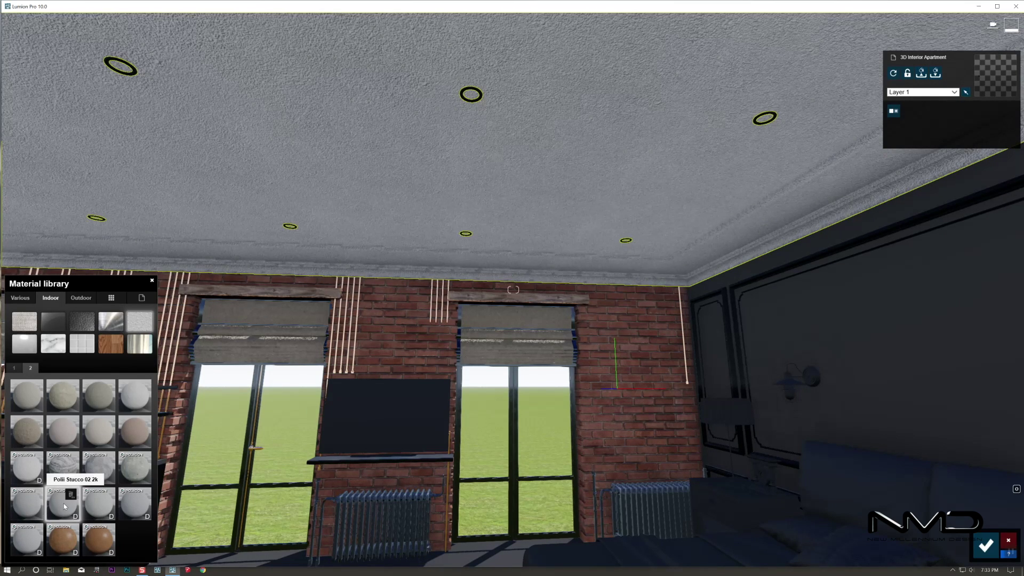
# Lighten the ceiling's stucco by raising its colorization with white
pyautogui.click(63, 504)
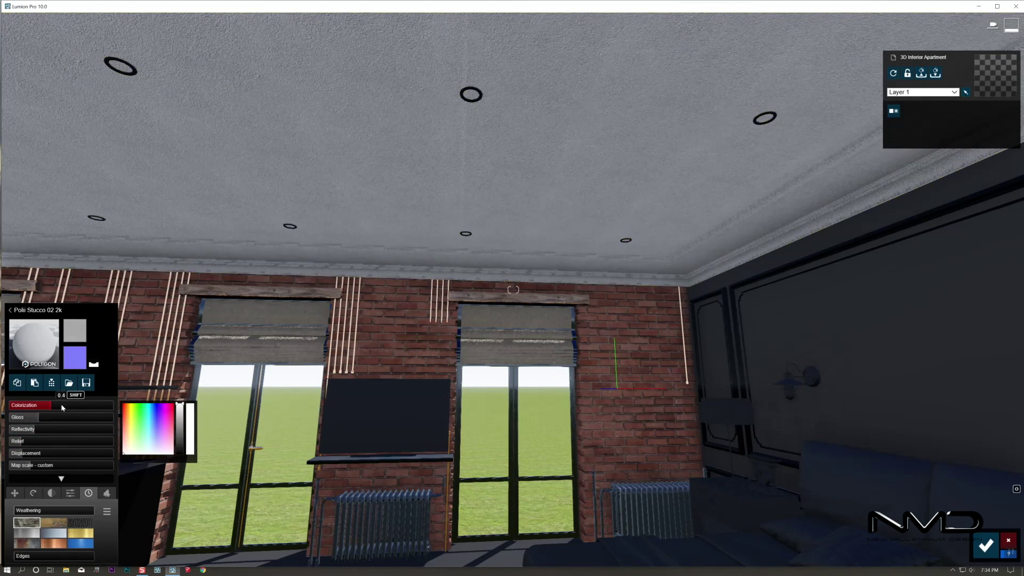
pyautogui.click(104, 409)
pyautogui.moveTo(104, 410); pyautogui.dragTo(91, 409)
# Give the TV screen a Standard material textured with the mountain winter wallpaper image, remove its colorization, lower reflectivity and relief, and save the materials
pyautogui.moveTo(90, 408); pyautogui.dragTo(101, 447, button='right')
pyautogui.press('w')
pyautogui.click(469, 230)
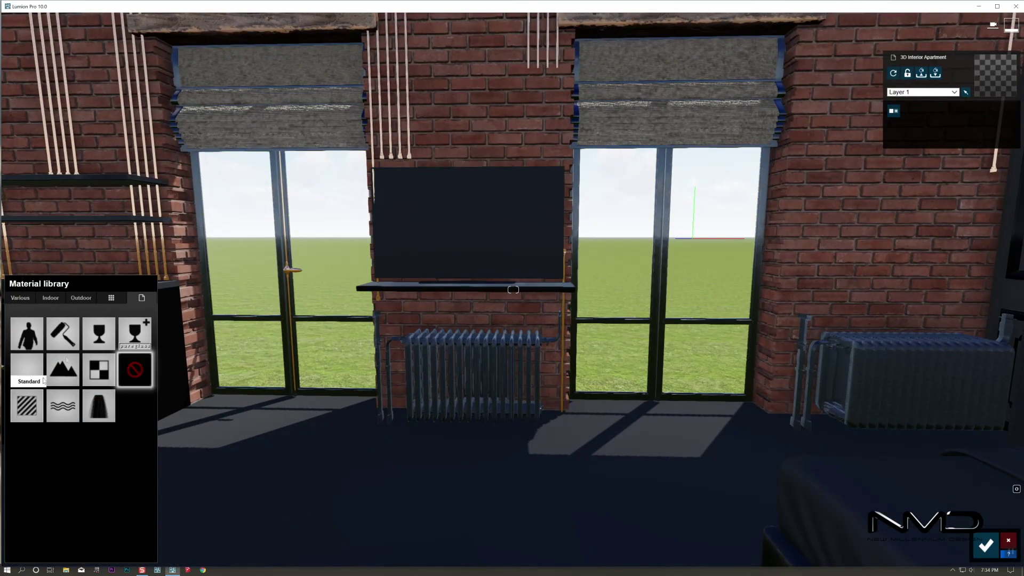
pyautogui.click(75, 344)
pyautogui.click(35, 75)
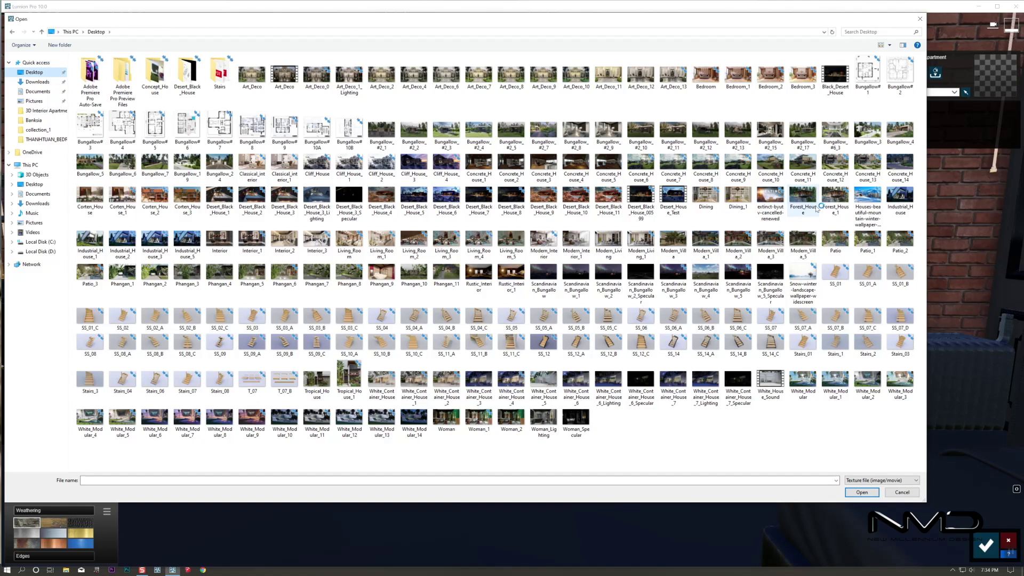
pyautogui.doubleClick(869, 198)
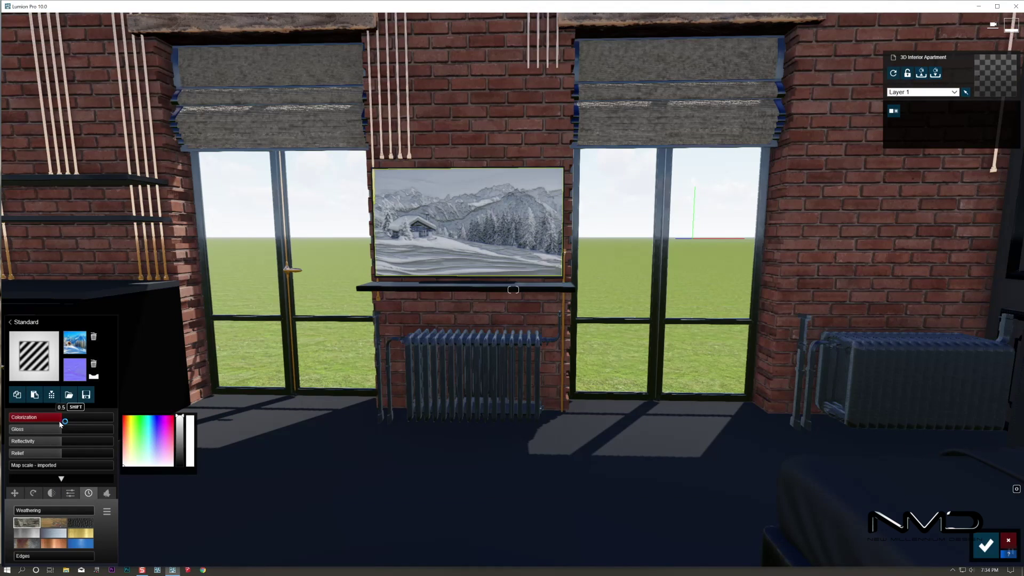
pyautogui.click(41, 430)
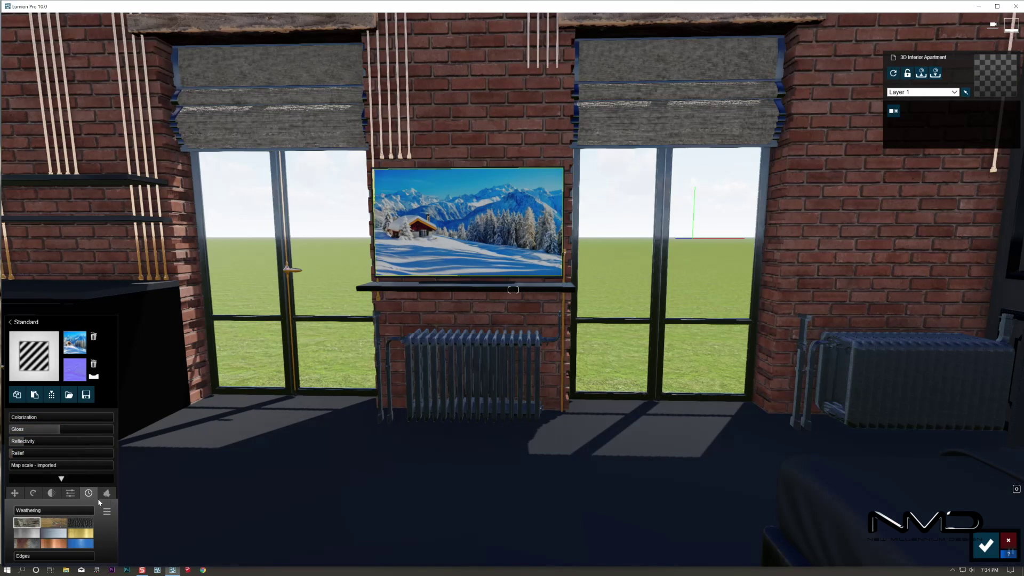
pyautogui.click(986, 544)
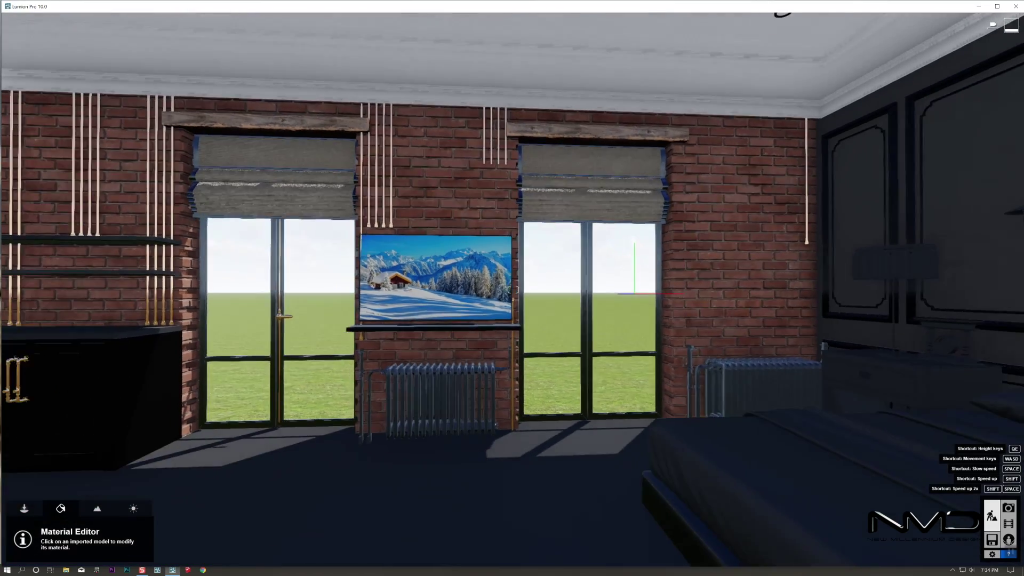
# Apply the indoor fabric Polii Fabric SuedePatchy 001 2K to the duvet on the bed
pyautogui.moveTo(514, 290); pyautogui.dragTo(526, 365, button='right')
pyautogui.press('w')
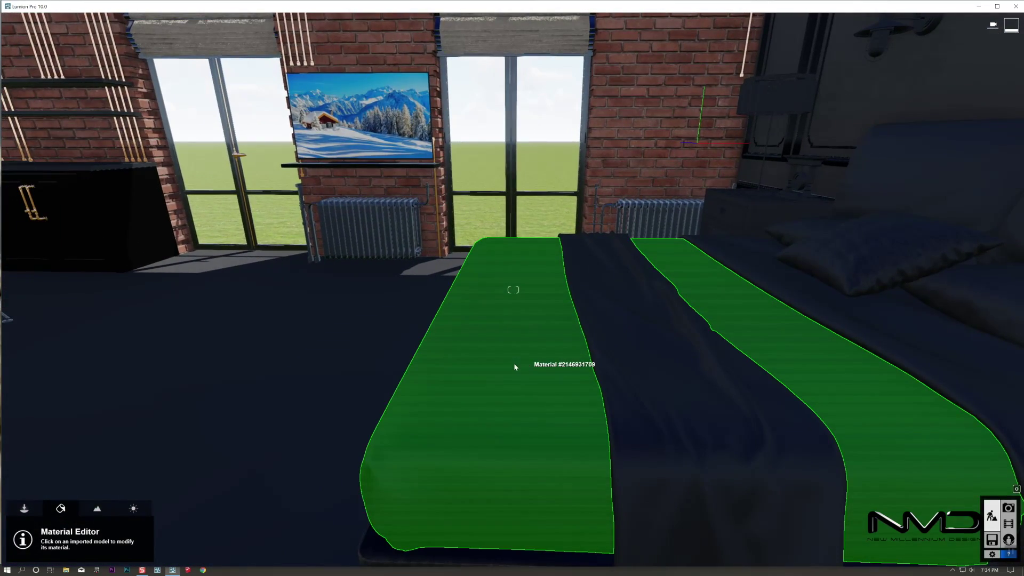
pyautogui.click(515, 365)
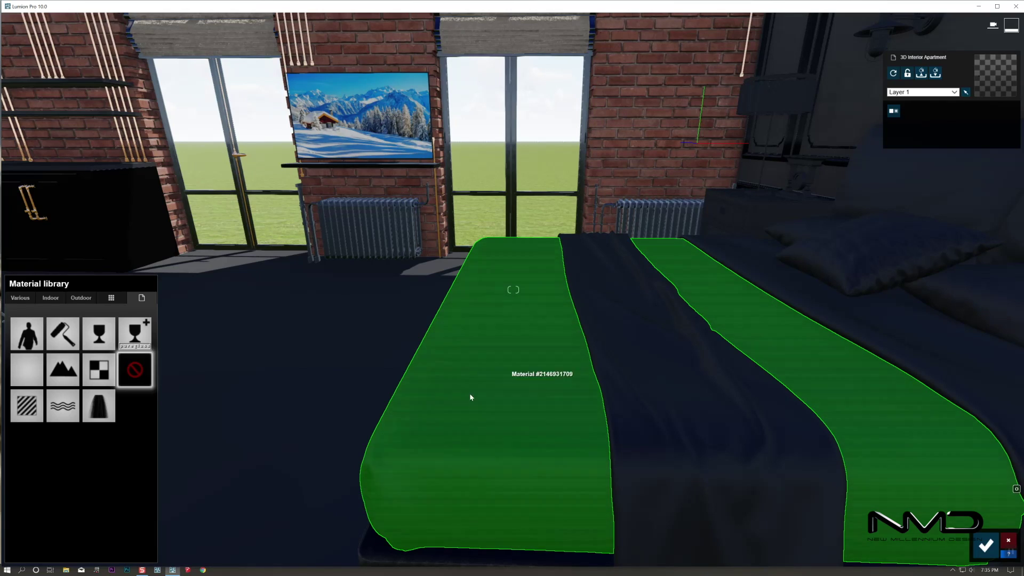
pyautogui.click(49, 298)
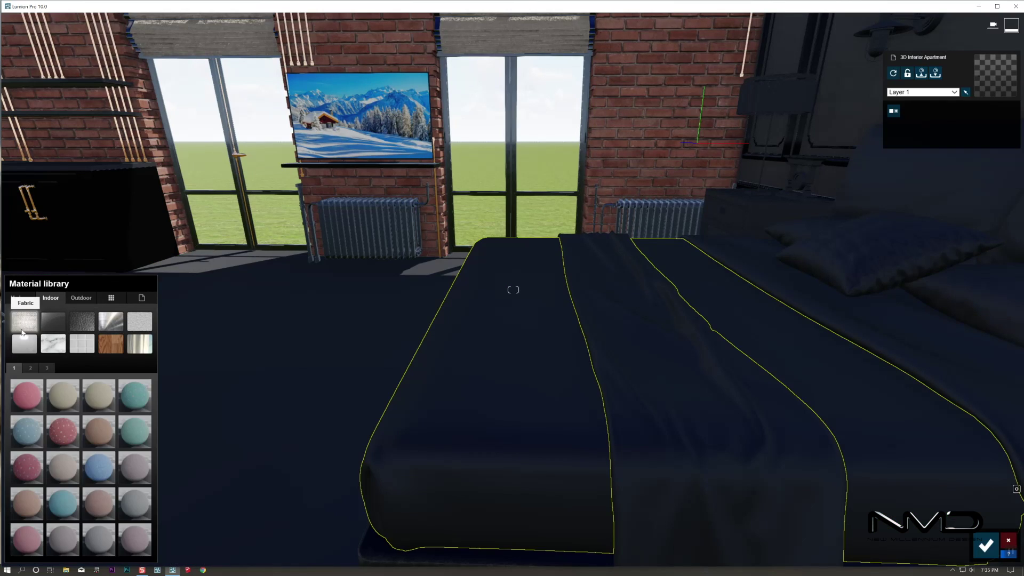
pyautogui.click(30, 368)
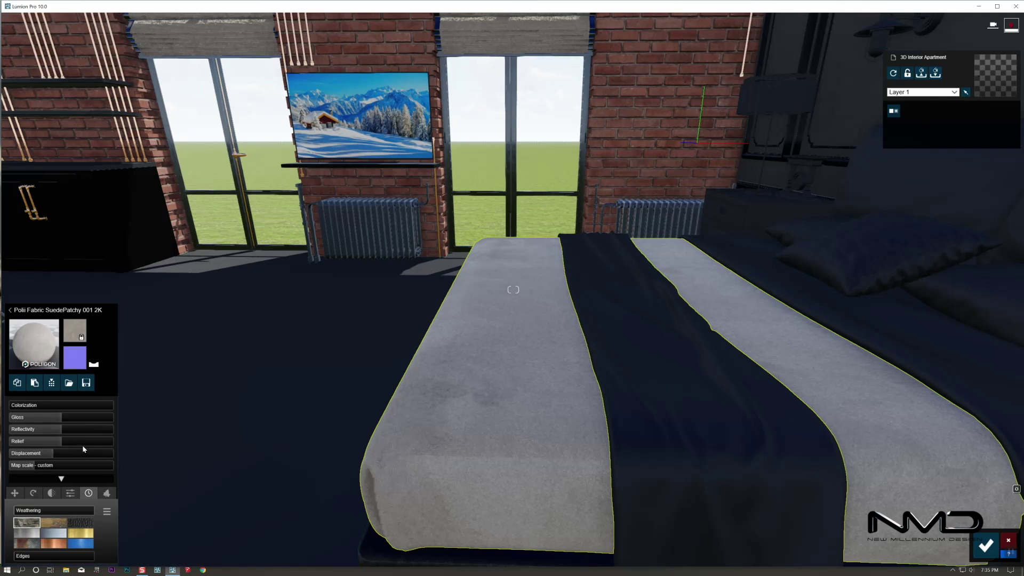
# Tint the duvet's suede slightly dark brown, lower its displacement, gloss and reflectivity, and increase its relief
pyautogui.moveTo(50, 454); pyautogui.dragTo(40, 418)
pyautogui.click(25, 406)
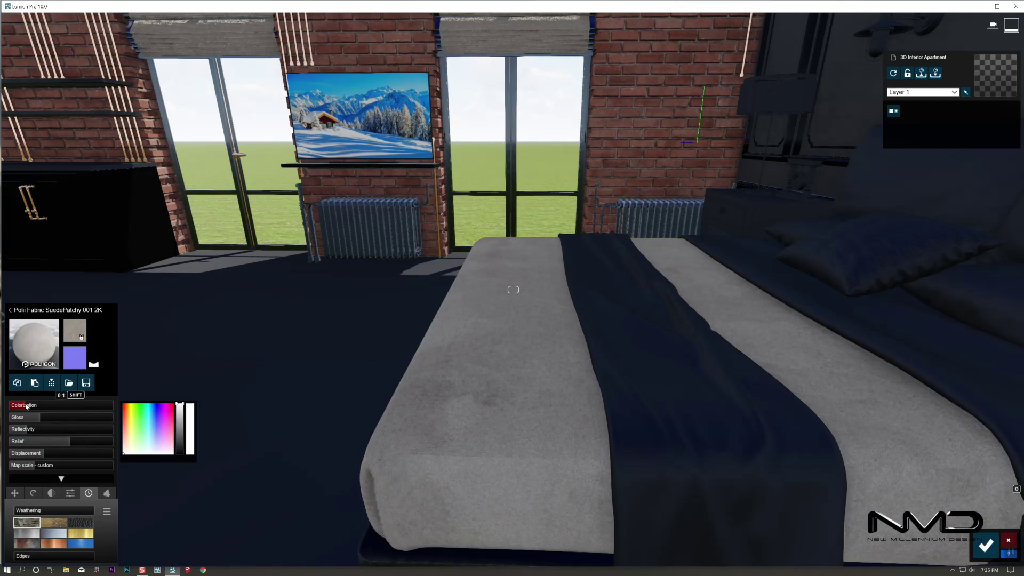
pyautogui.moveTo(127, 425); pyautogui.dragTo(179, 440)
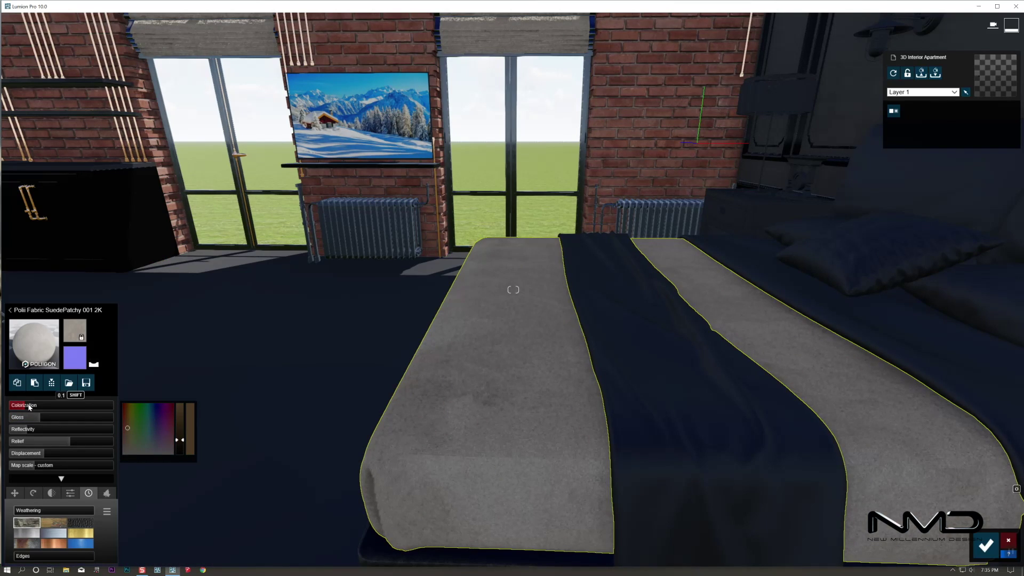
pyautogui.moveTo(28, 406); pyautogui.dragTo(37, 406)
# Apply the indoor fabric Polii Fabric Wool 002 2k to the bed runner and matching cushion
pyautogui.moveTo(374, 368); pyautogui.dragTo(520, 380, button='right')
pyautogui.press('a')
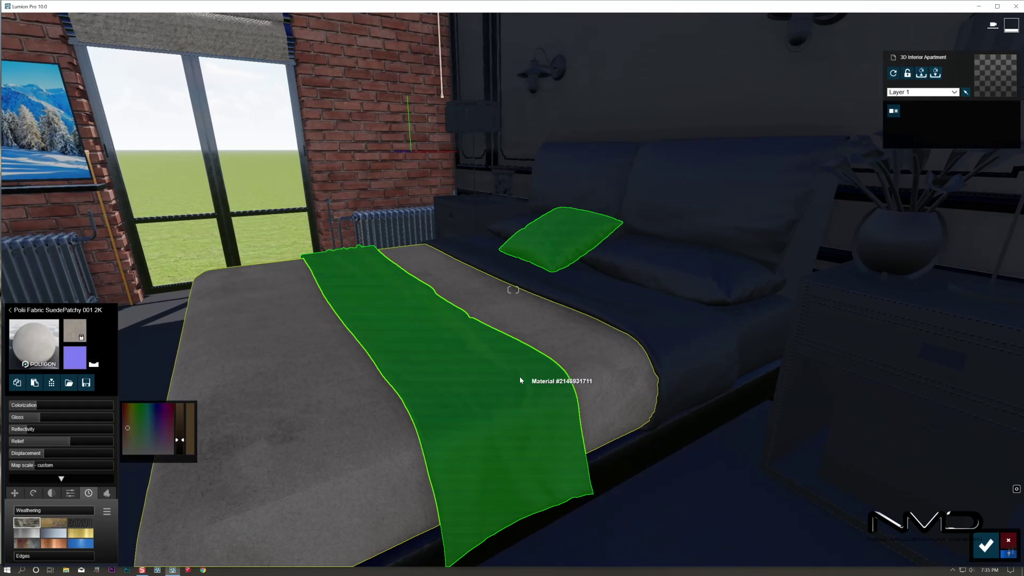
pyautogui.click(443, 353)
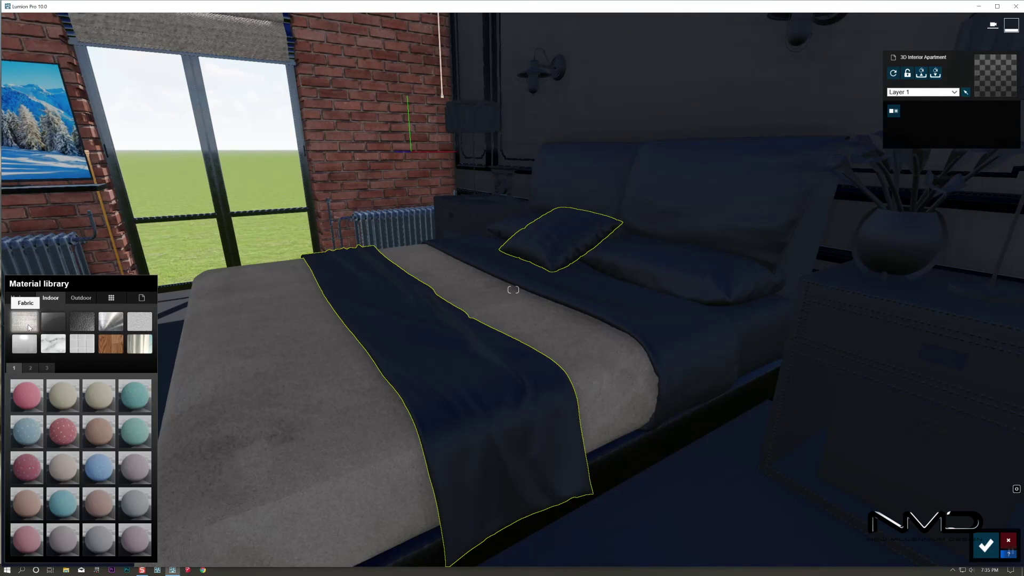
pyautogui.click(31, 368)
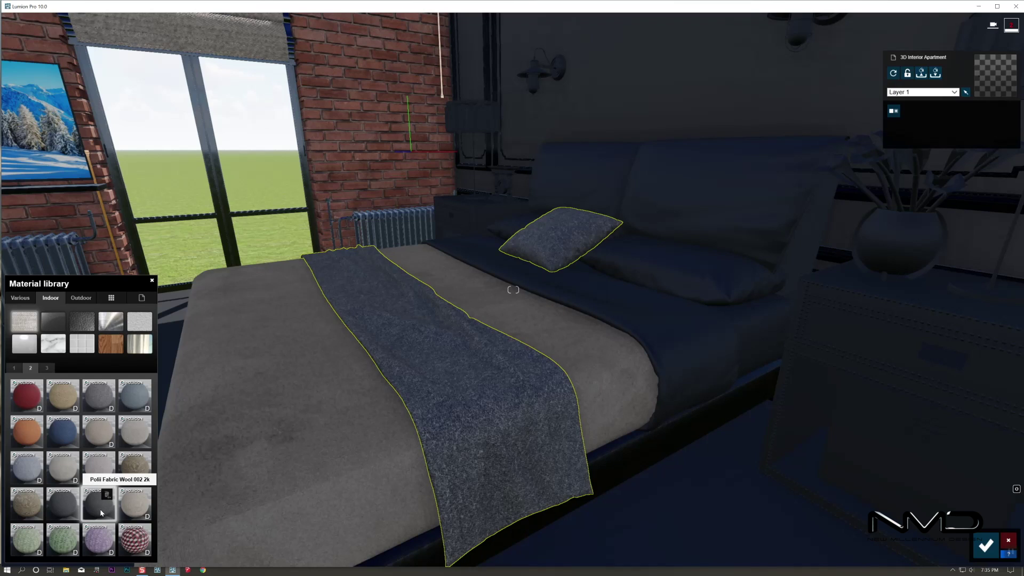
# Darken the runner's wool with black colorization, lower its gloss, reflectivity and relief, and add slight weathering
pyautogui.click(98, 496)
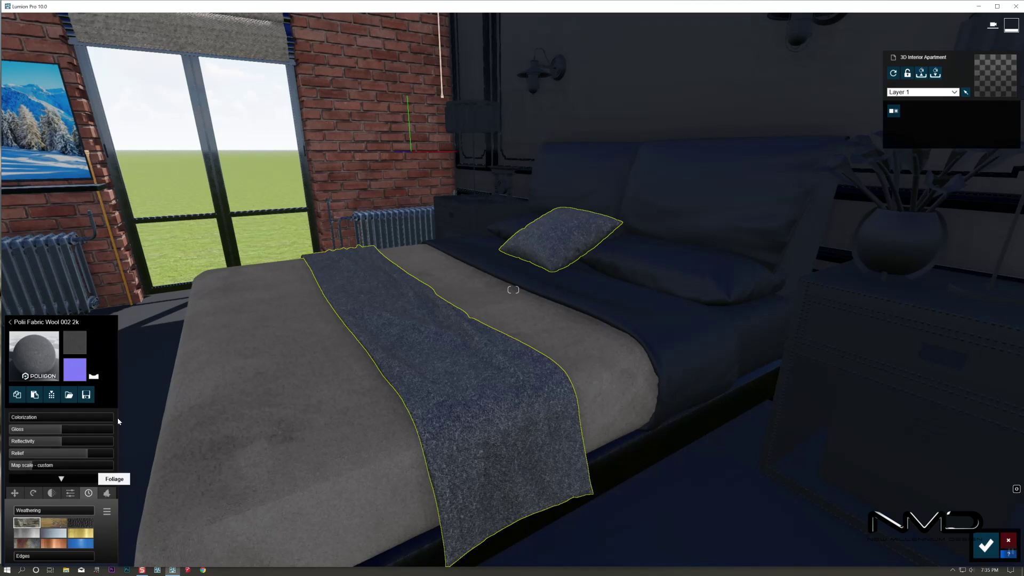
pyautogui.moveTo(83, 453); pyautogui.dragTo(79, 452)
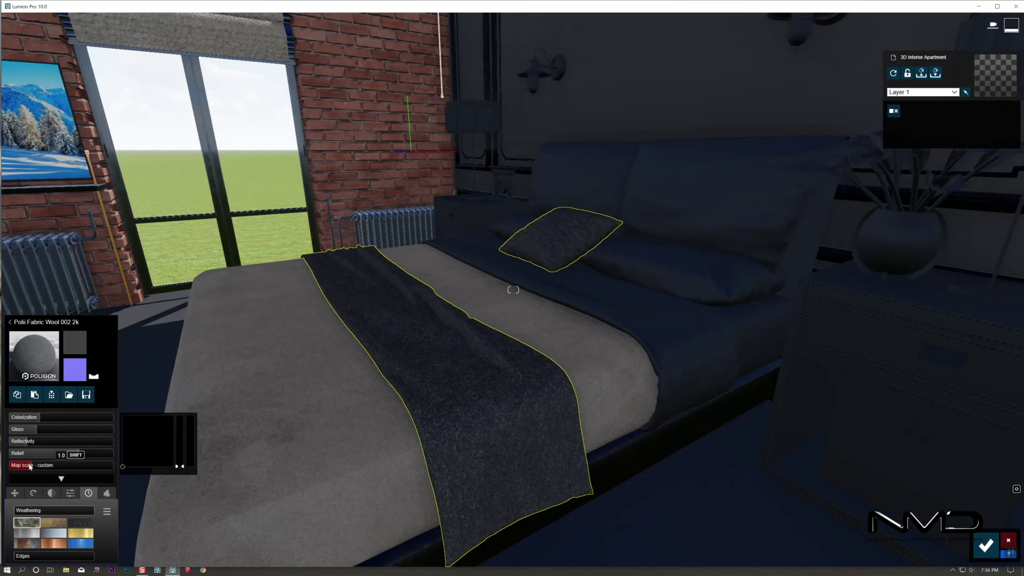
pyautogui.moveTo(16, 513); pyautogui.dragTo(26, 511)
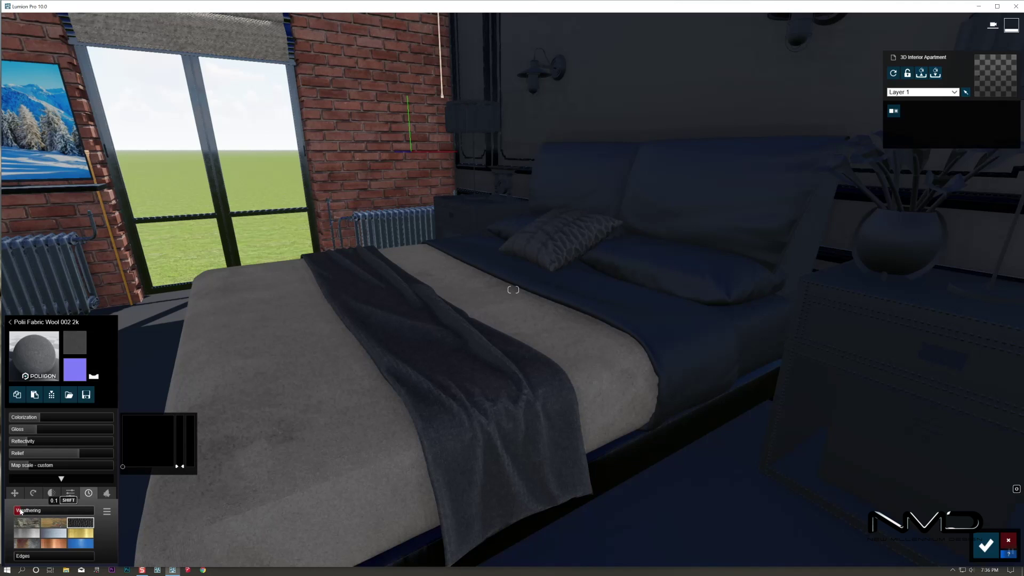
# Copy the duvet's tinted suede material onto the bed's padded headboard
pyautogui.moveTo(218, 429)
pyautogui.mouseDown(button='right')
pyautogui.moveTo(283, 405)
pyautogui.moveTo(232, 425)
pyautogui.mouseUp(button='right')
pyautogui.press('w')
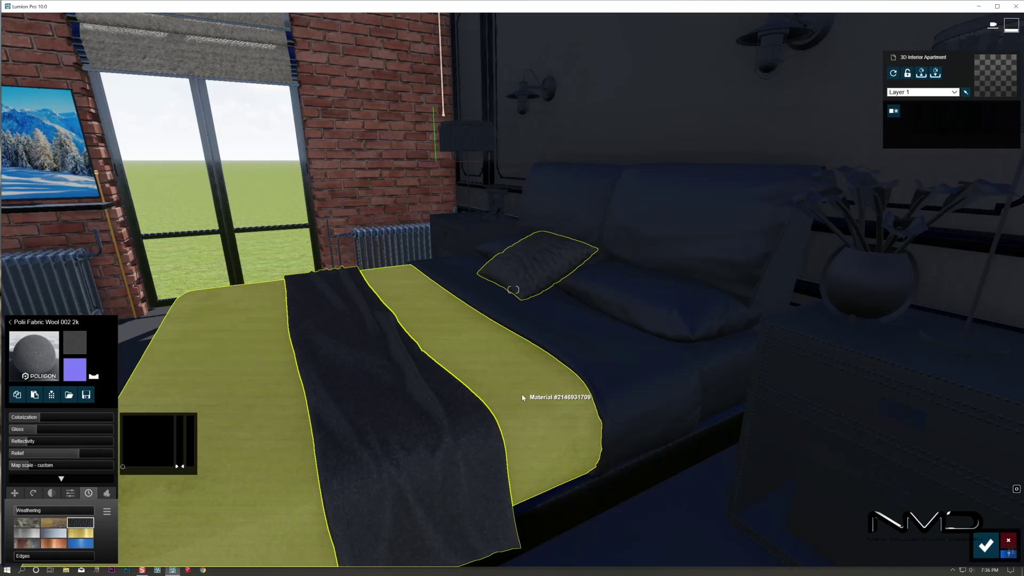
pyautogui.click(521, 393)
pyautogui.click(754, 230)
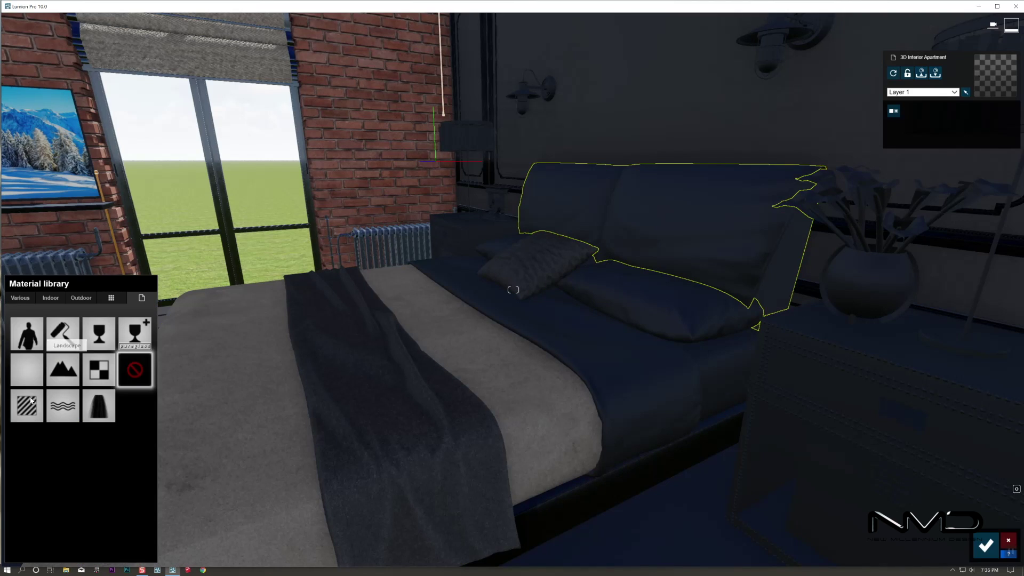
pyautogui.click(105, 334)
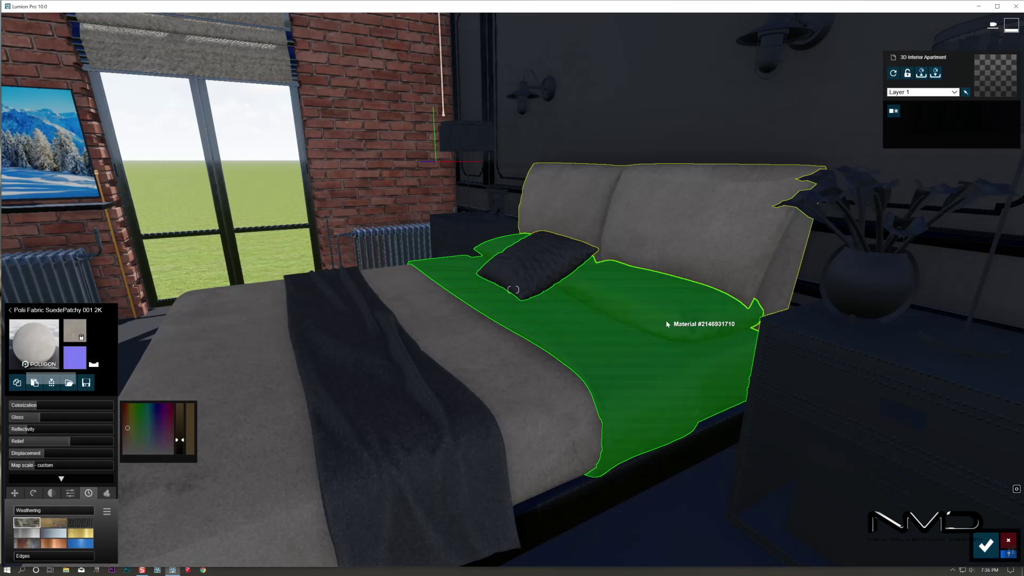
# Assign a white Standard material to the sheet and pillows, reduce gloss, reflectivity and relief, and choose the third weathering style
pyautogui.click(666, 315)
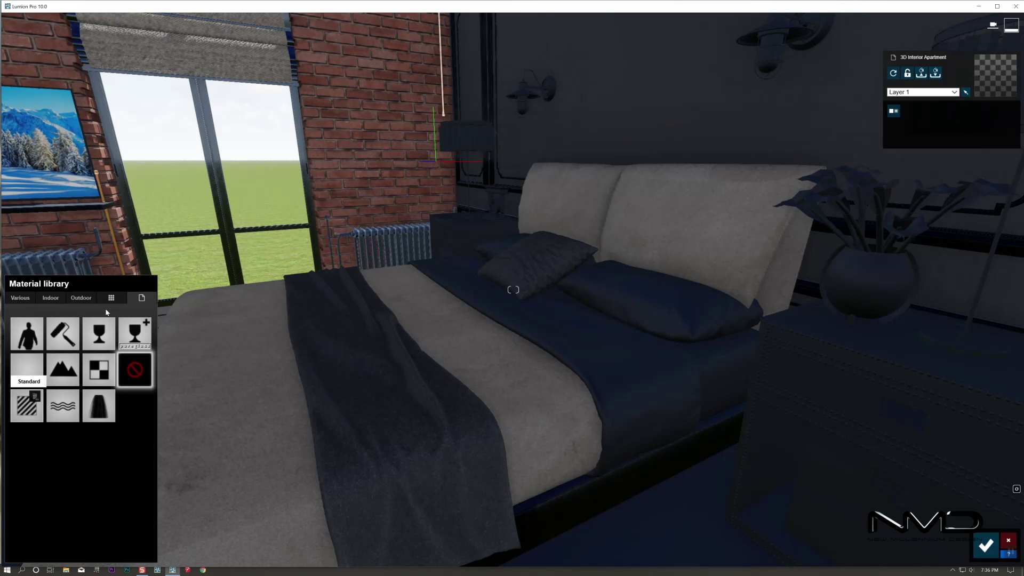
pyautogui.click(27, 369)
pyautogui.click(82, 368)
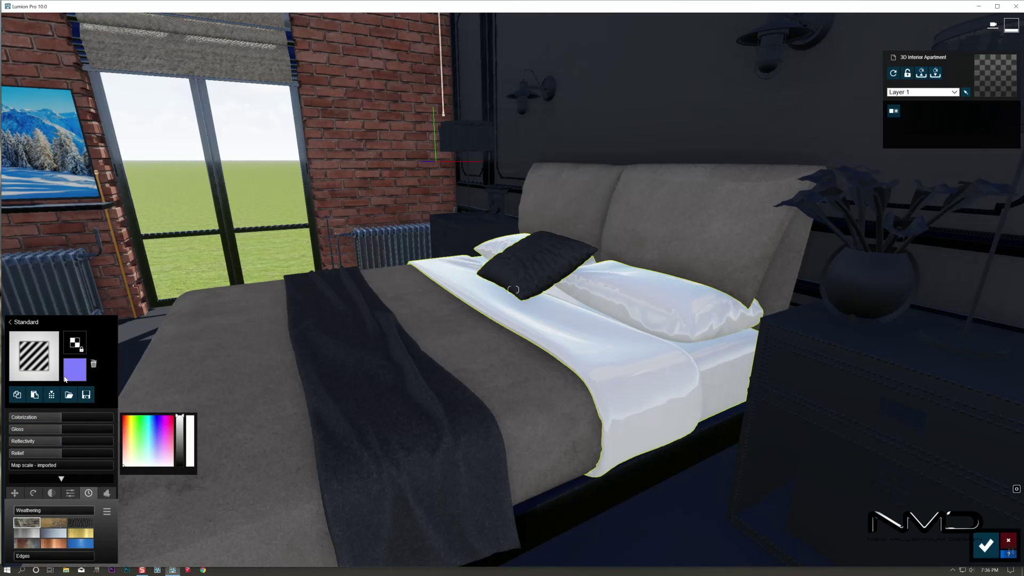
pyautogui.click(47, 430)
pyautogui.click(36, 440)
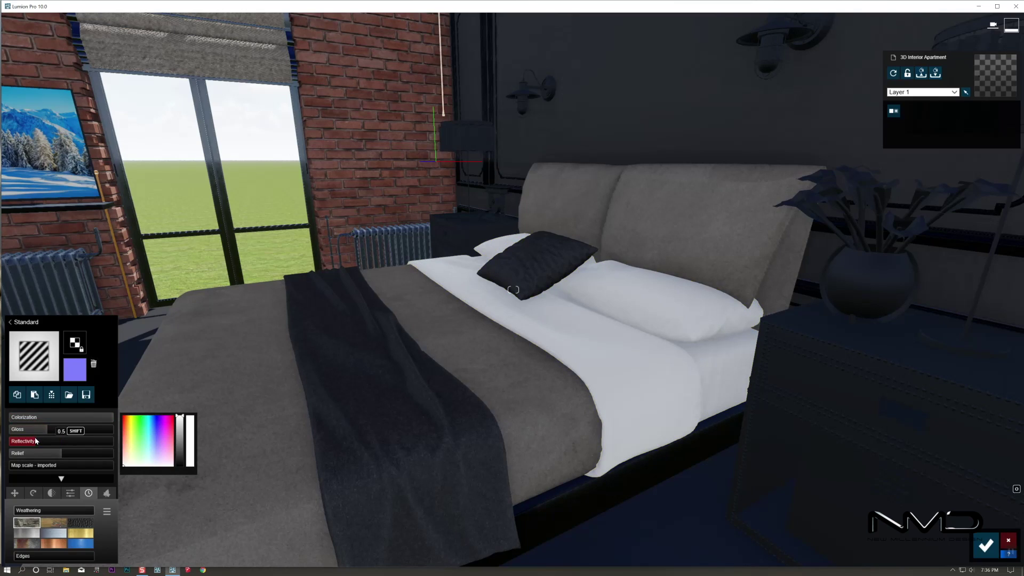
pyautogui.click(41, 454)
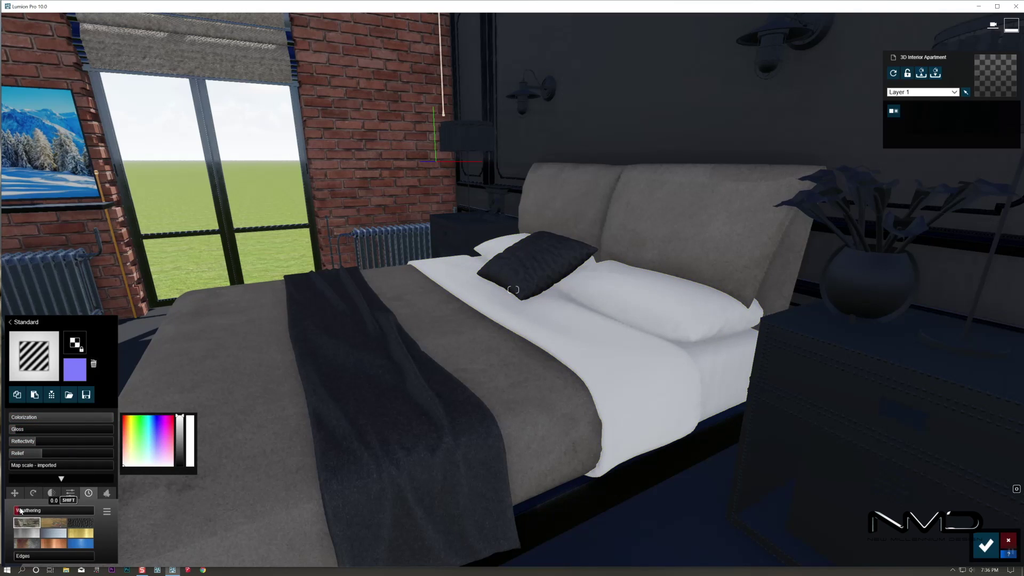
pyautogui.click(80, 523)
# Copy the wall pipes' Bronze material onto the metal shades of the wall lamps above the bed
pyautogui.moveTo(512, 326); pyautogui.dragTo(550, 253, button='right')
pyautogui.press('s')
pyautogui.press('w')
pyautogui.click(662, 196)
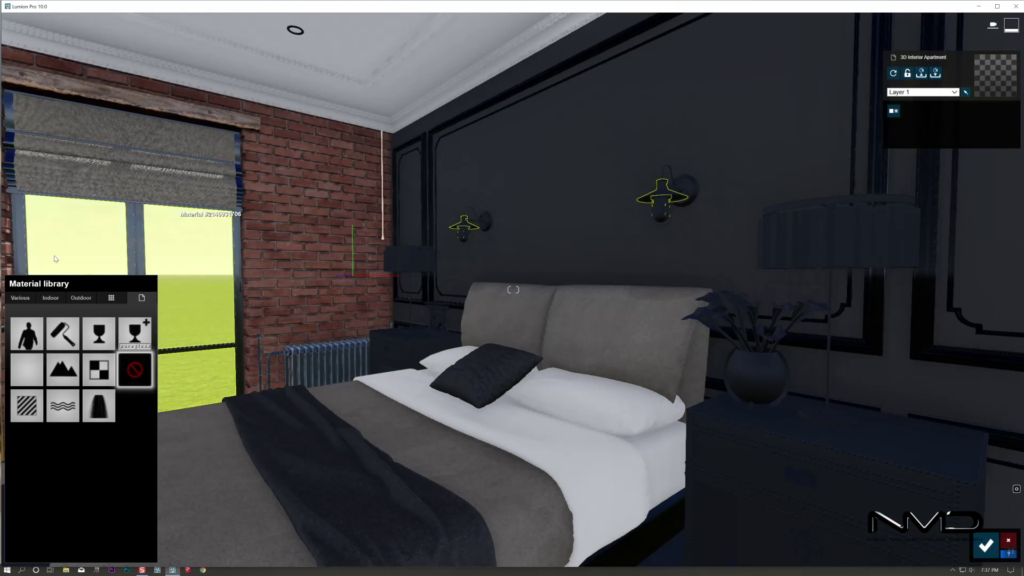
pyautogui.moveTo(384, 147); pyautogui.dragTo(306, 158, button='right')
pyautogui.click(354, 200)
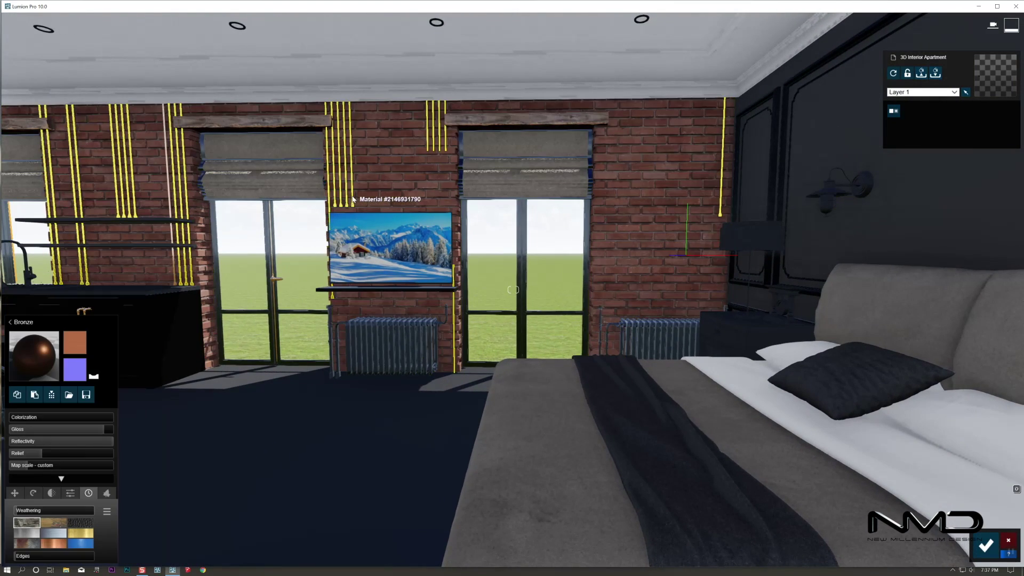
pyautogui.moveTo(342, 421); pyautogui.dragTo(544, 392, button='right')
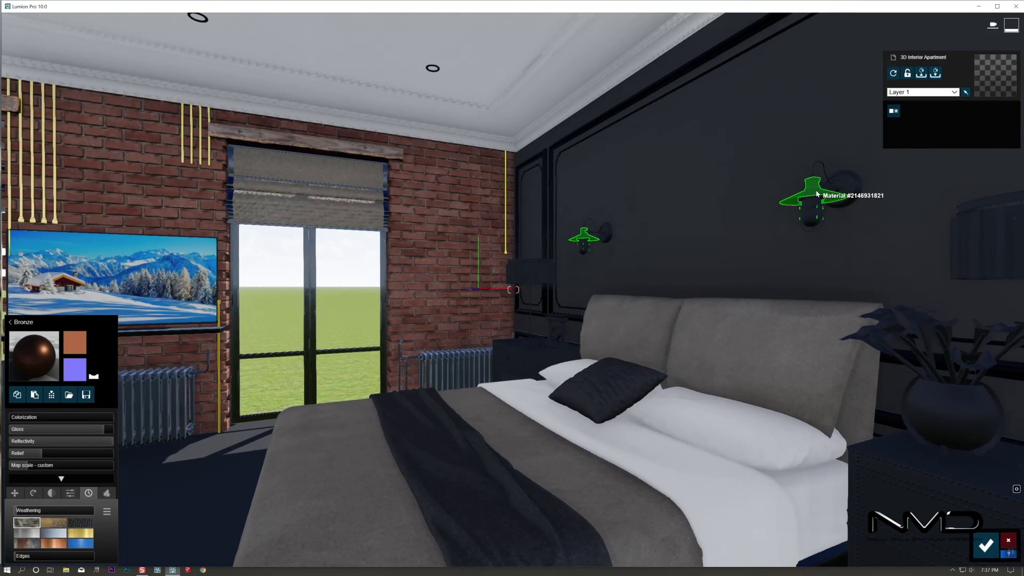
pyautogui.click(816, 193)
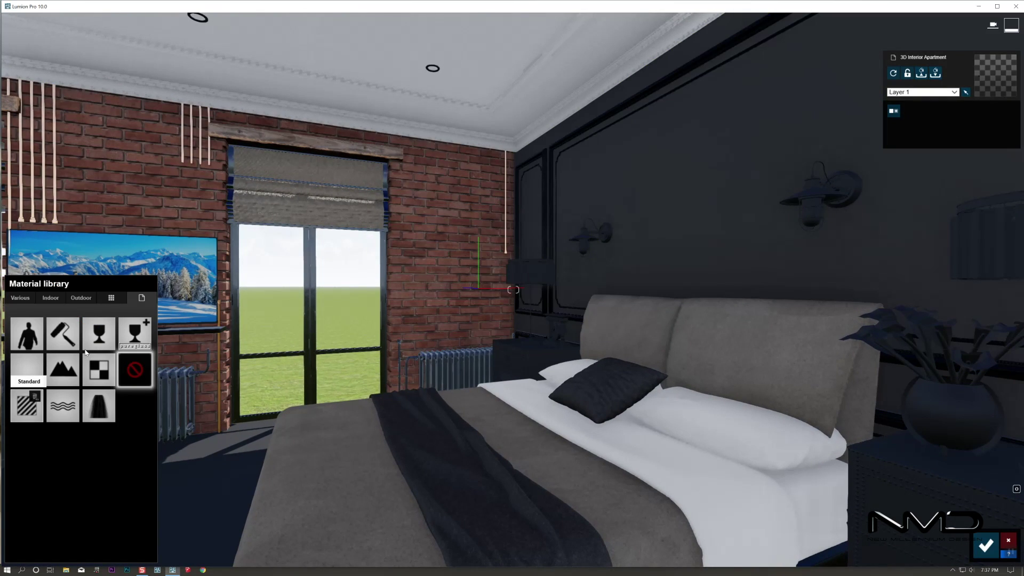
pyautogui.click(27, 368)
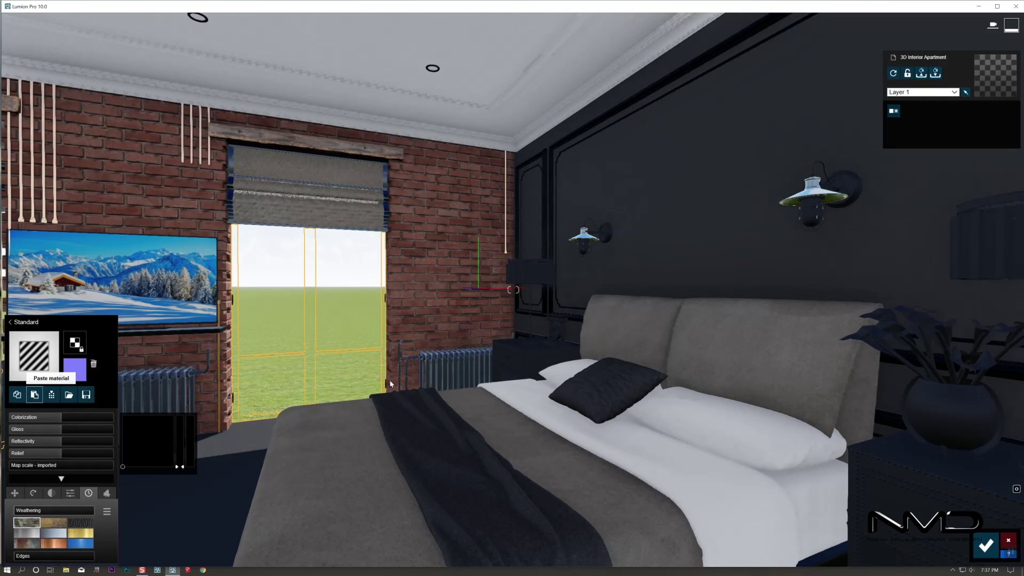
pyautogui.click(34, 395)
# Assign a Standard material to the wire cages of the kitchen pendant lamps and paste the copied Bronze onto them
pyautogui.moveTo(54, 418); pyautogui.dragTo(492, 359, button='right')
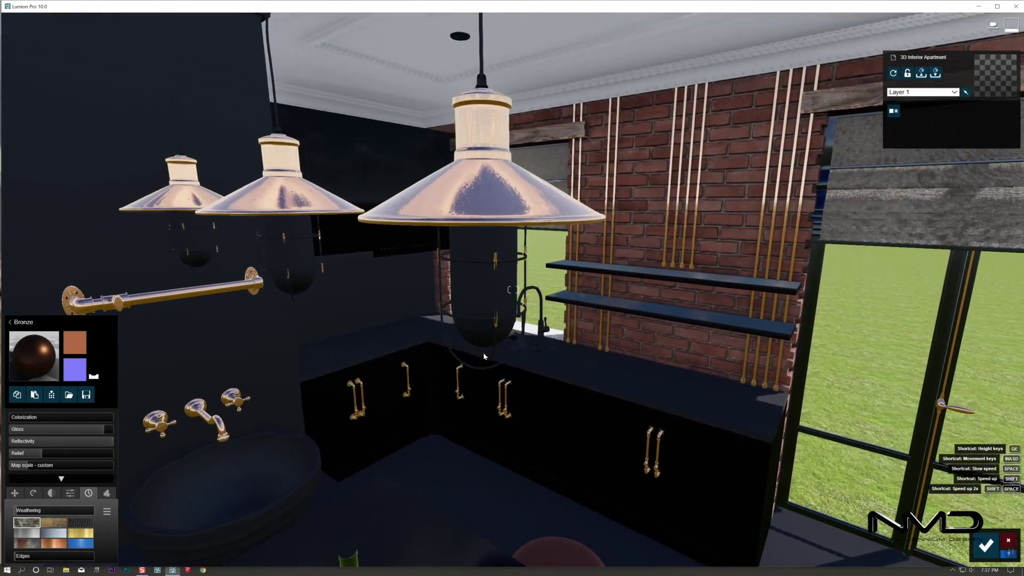
pyautogui.click(492, 359)
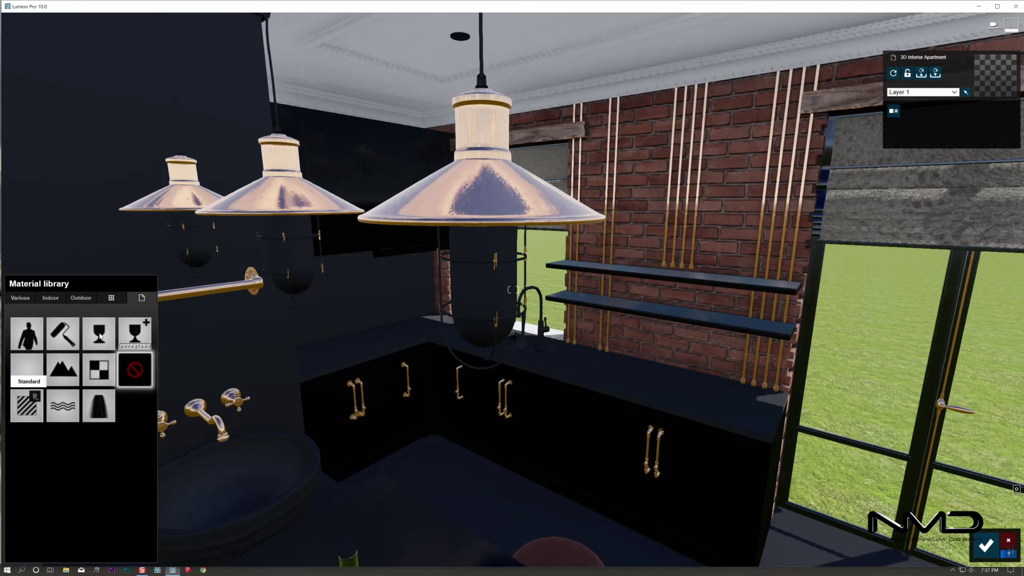
pyautogui.click(26, 368)
pyautogui.click(36, 394)
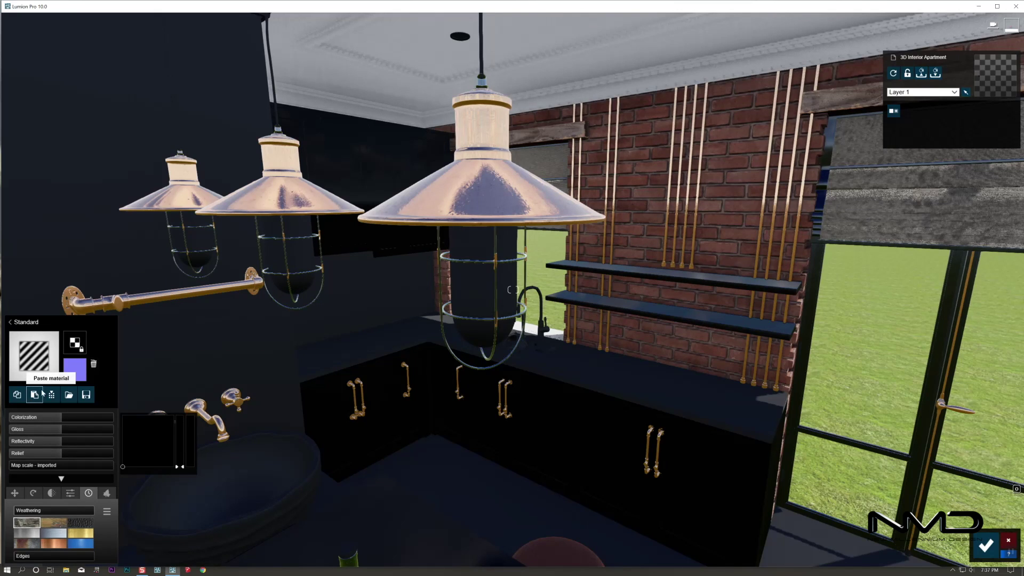
# Apply a clear indoor glass to the outer globes inside the pendant lamps' cages
pyautogui.click(334, 374)
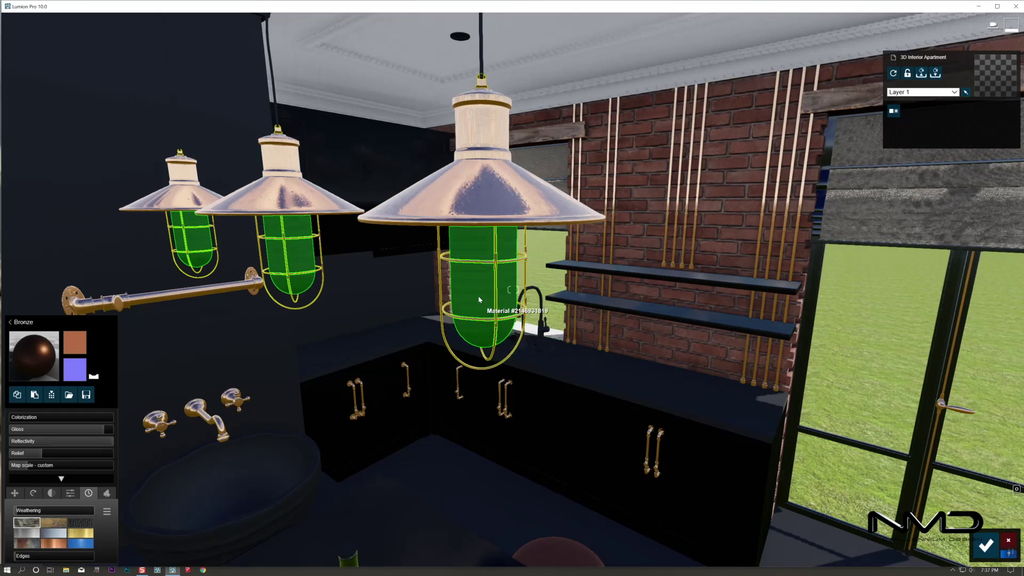
pyautogui.click(51, 299)
pyautogui.click(51, 320)
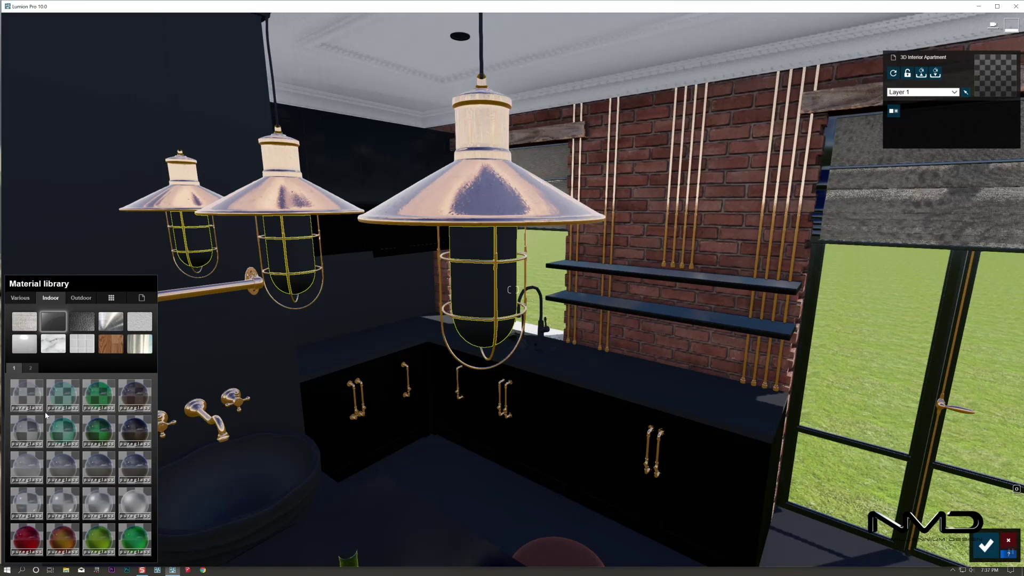
# Apply the indoor glass Interior Volume Glass 001 to the inner bulbs of the pendant lamps
pyautogui.moveTo(367, 388); pyautogui.dragTo(428, 255, button='right')
pyautogui.press('s')
pyautogui.press('w')
pyautogui.click(428, 255)
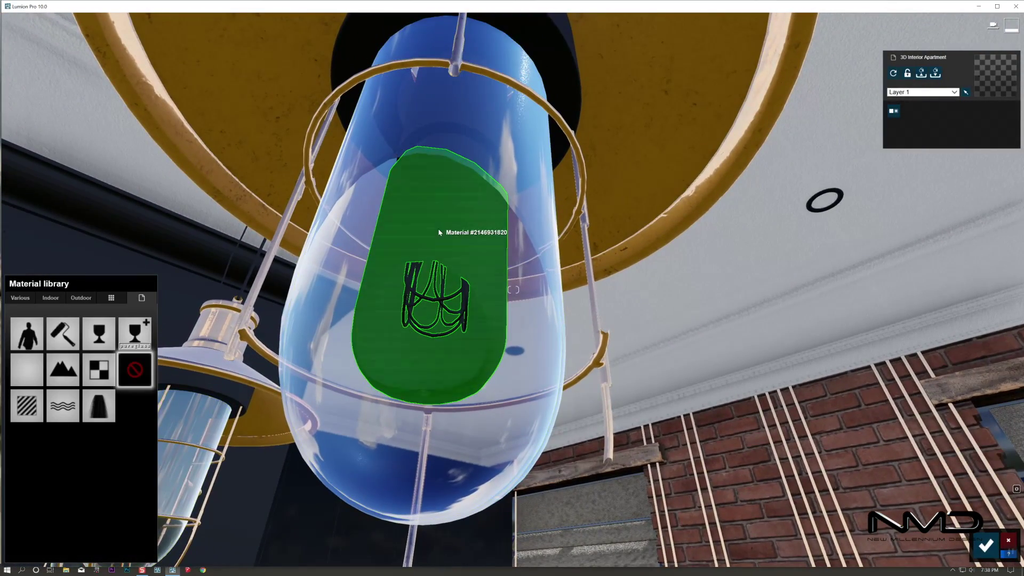
pyautogui.click(50, 298)
pyautogui.click(53, 321)
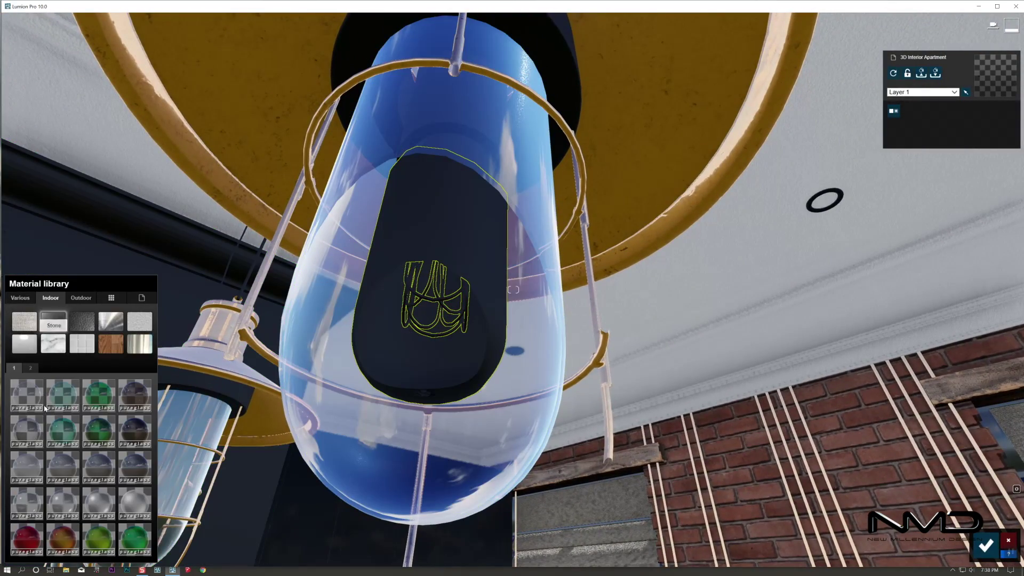
pyautogui.click(26, 430)
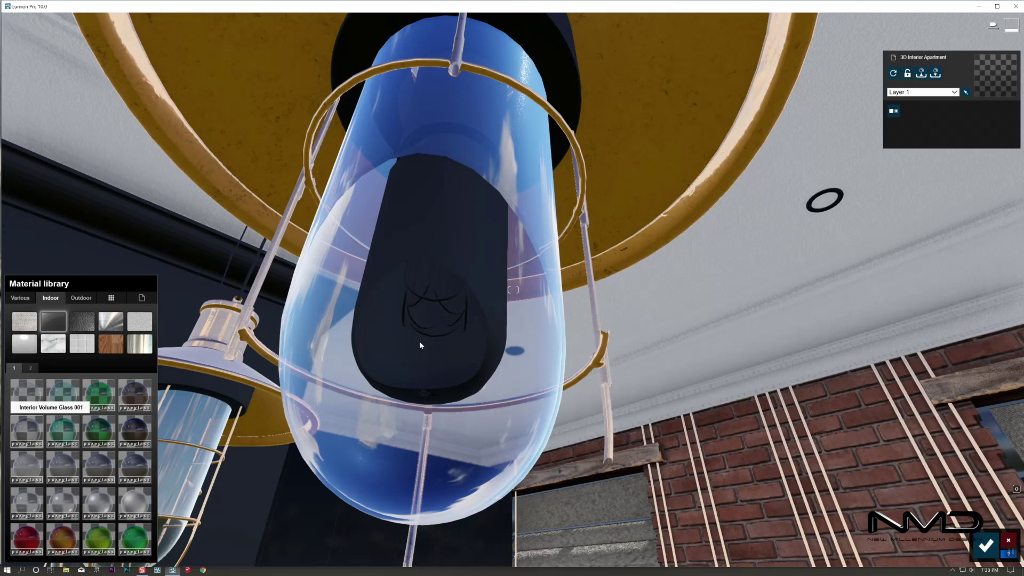
# Give the bulb filaments a Standard material with light orange colorization, reduced gloss and reflectivity, and emissive 38.0, and save the changes
pyautogui.click(434, 302)
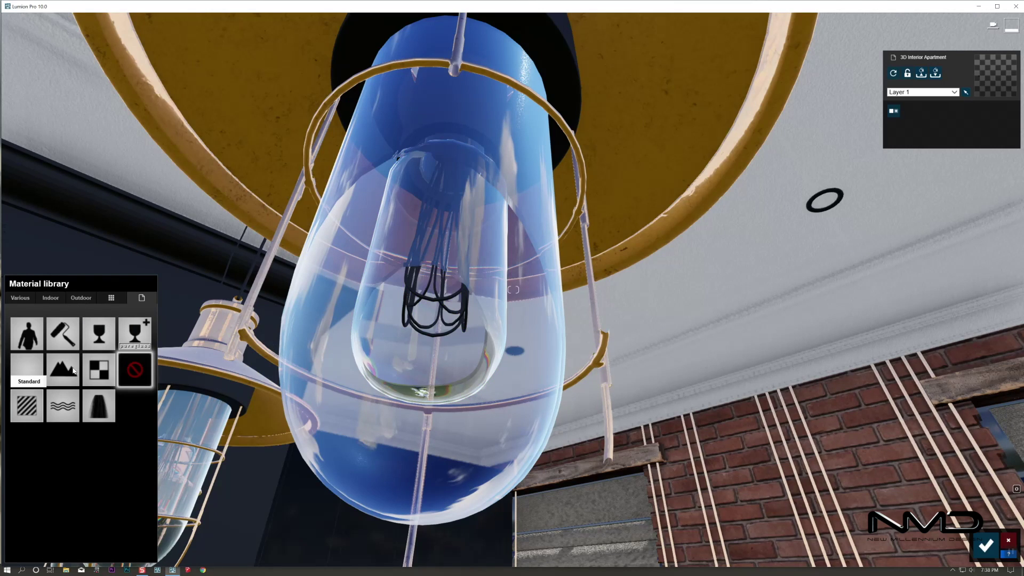
pyautogui.click(27, 368)
pyautogui.click(75, 369)
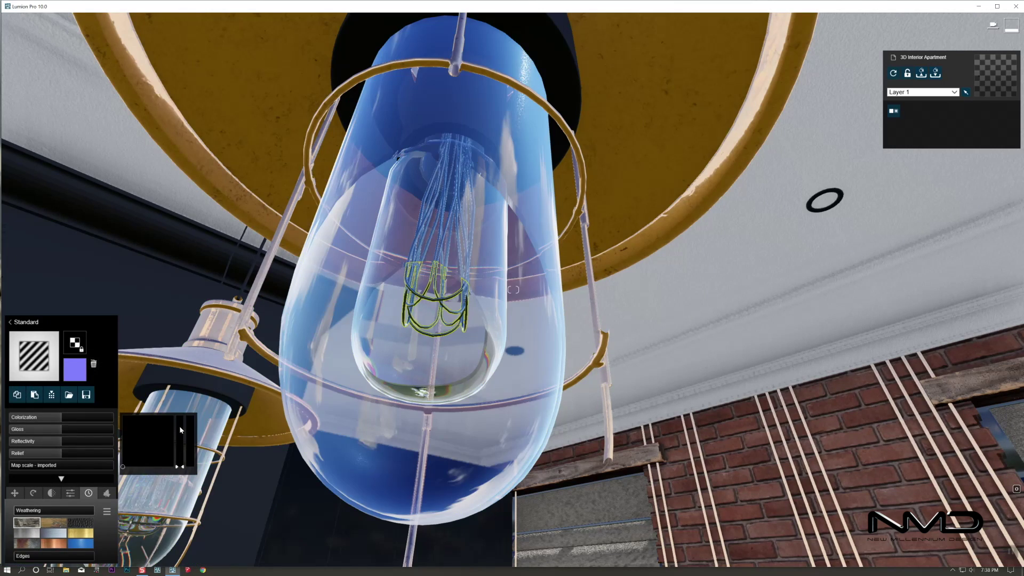
pyautogui.click(128, 437)
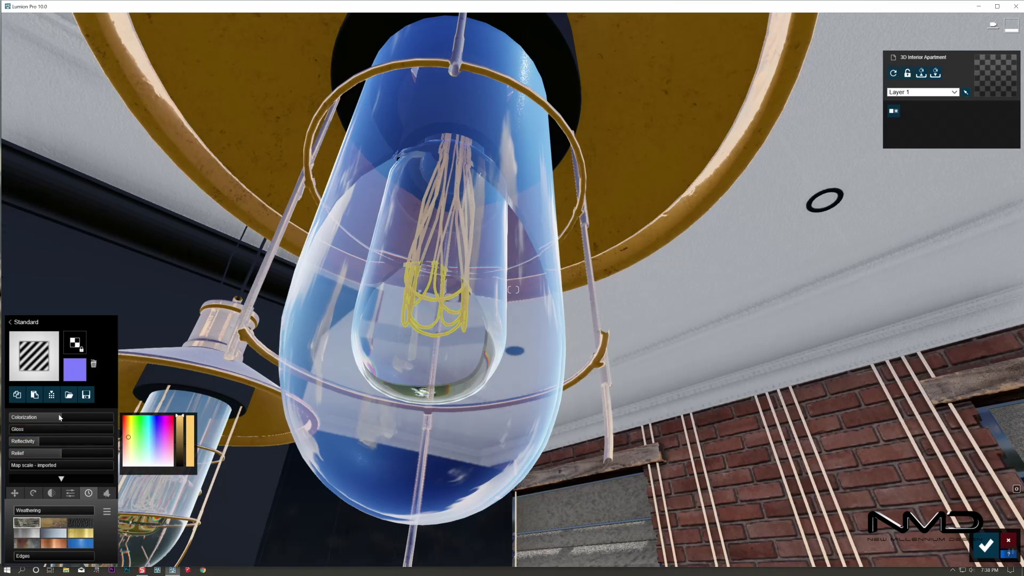
pyautogui.click(68, 494)
pyautogui.click(57, 511)
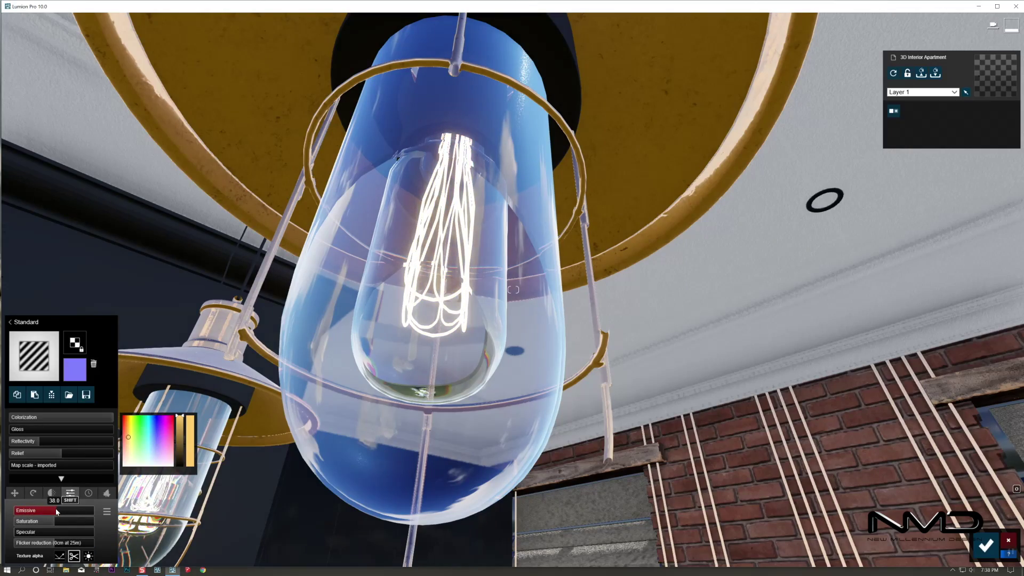
pyautogui.click(987, 546)
# Apply the indoor stone Marble 011 1024 to the washbasin below the wall-mounted tap
pyautogui.moveTo(907, 346); pyautogui.dragTo(962, 394, button='right')
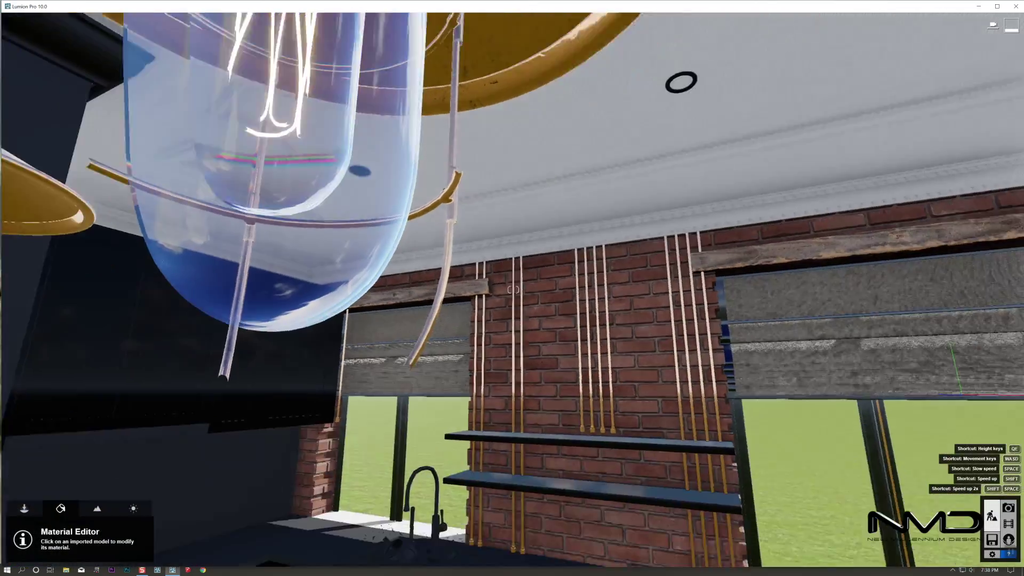
pyautogui.press('s')
pyautogui.moveTo(539, 134); pyautogui.dragTo(368, 197, button='right')
pyautogui.press('w')
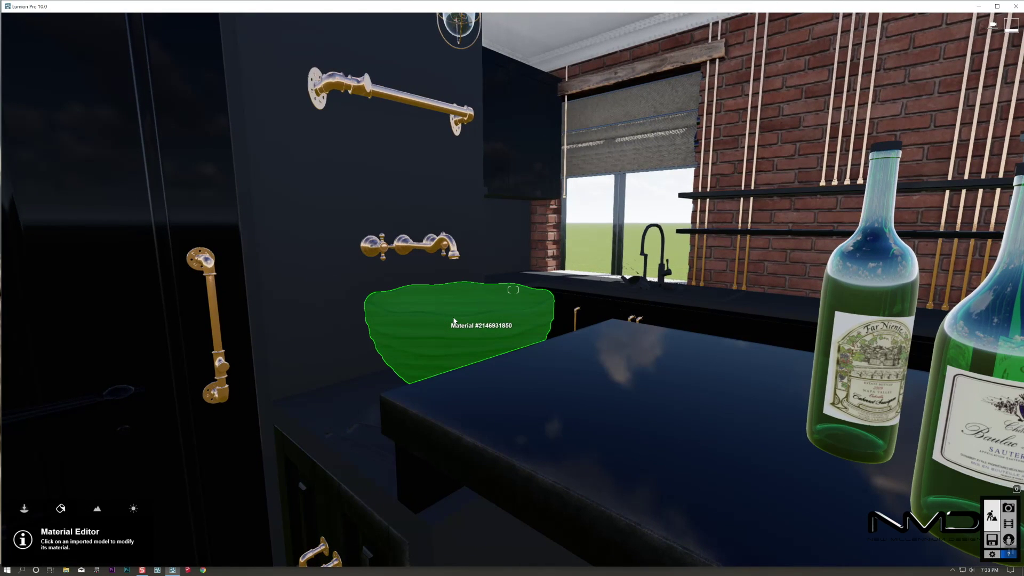
pyautogui.click(454, 320)
pyautogui.click(51, 298)
pyautogui.click(53, 345)
pyautogui.click(98, 468)
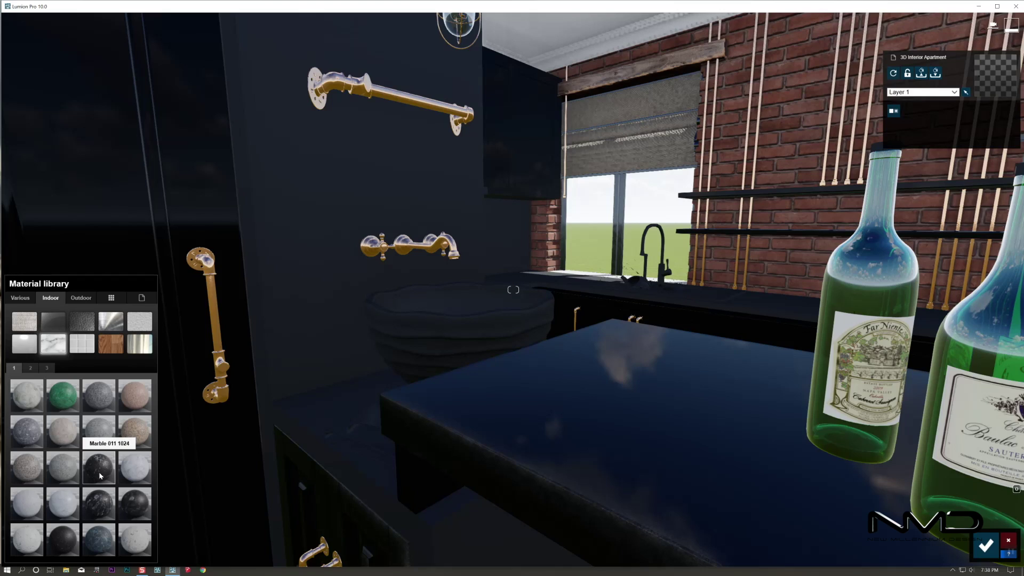
pyautogui.click(94, 476)
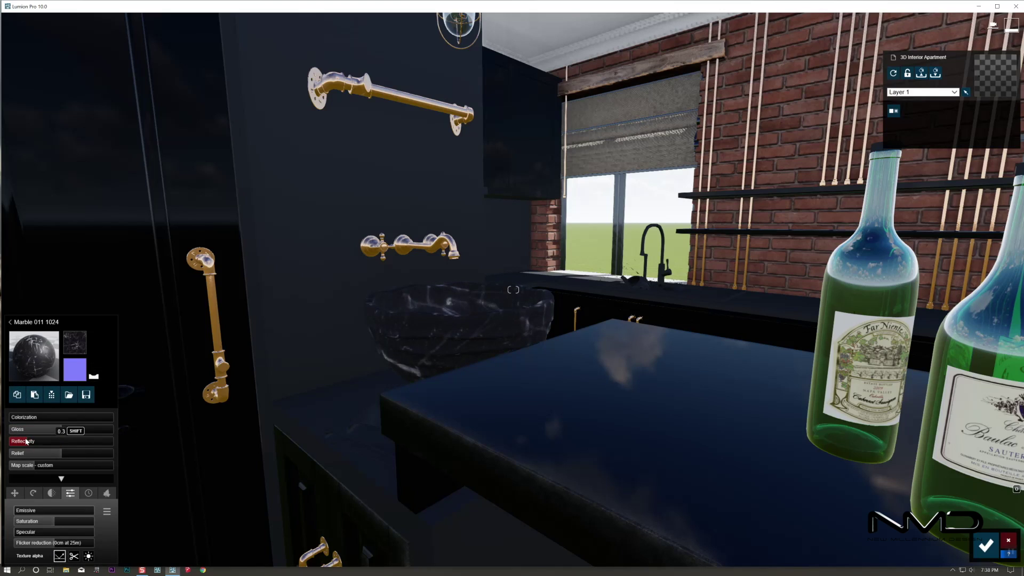
# Raise the washbasin marble's gloss, lower its reflectivity to 0.3, and save the material changes
pyautogui.moveTo(49, 434); pyautogui.dragTo(88, 435)
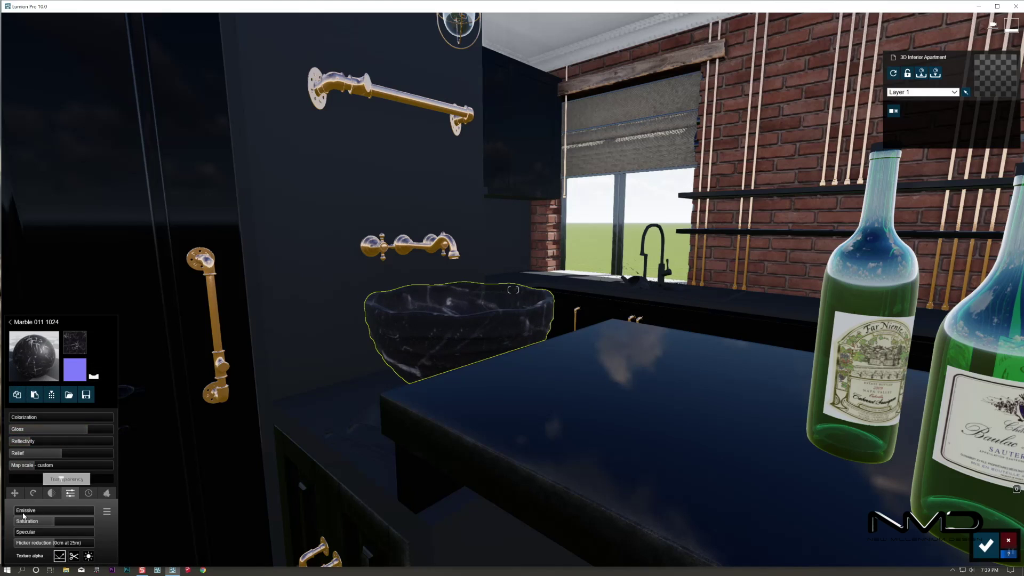
pyautogui.click(89, 494)
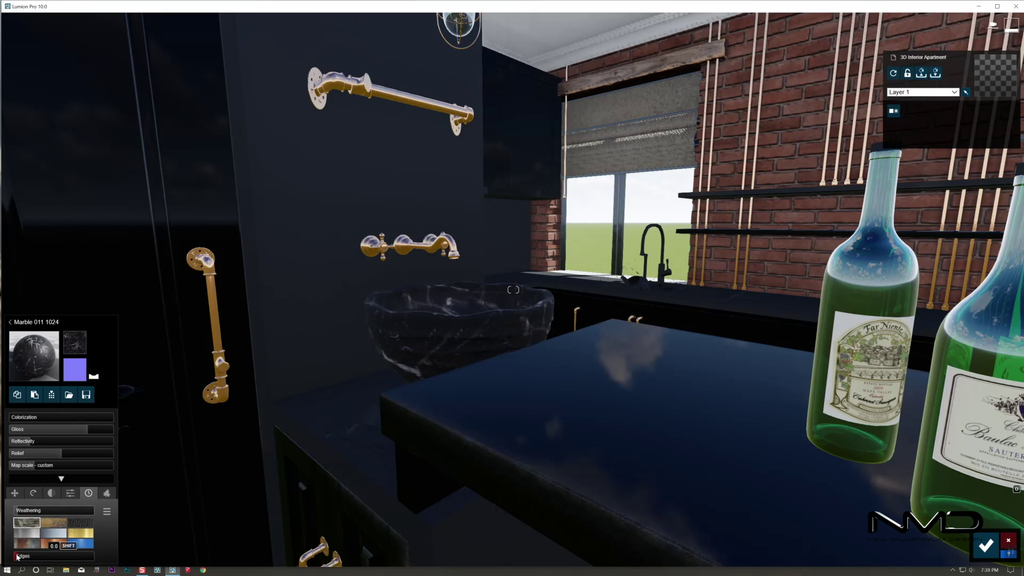
pyautogui.click(986, 546)
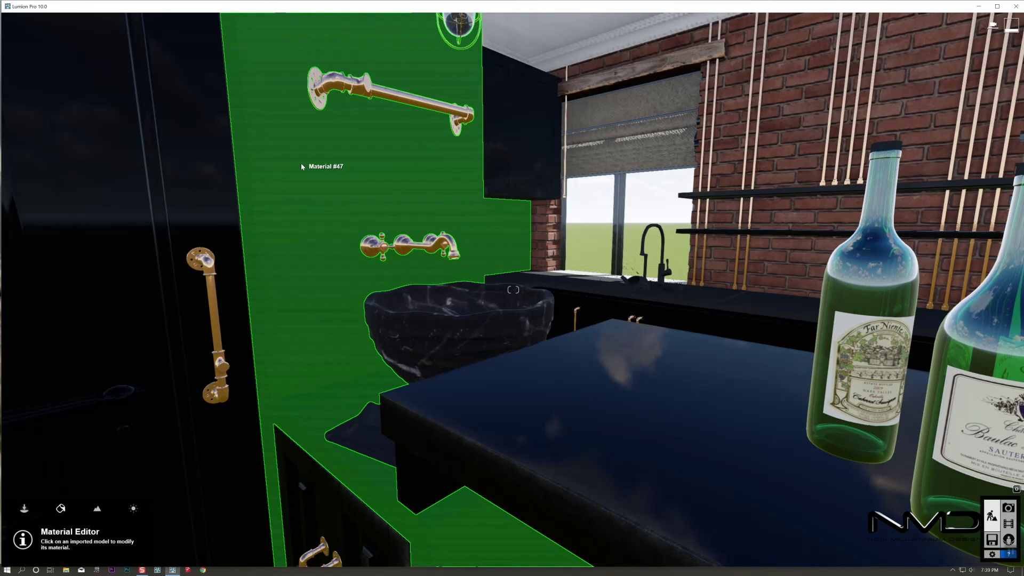
# Apply the indoor tile Polii TilesLedgerPanelBrown 001 2k to the wall behind the washbasin
pyautogui.click(282, 289)
pyautogui.click(52, 298)
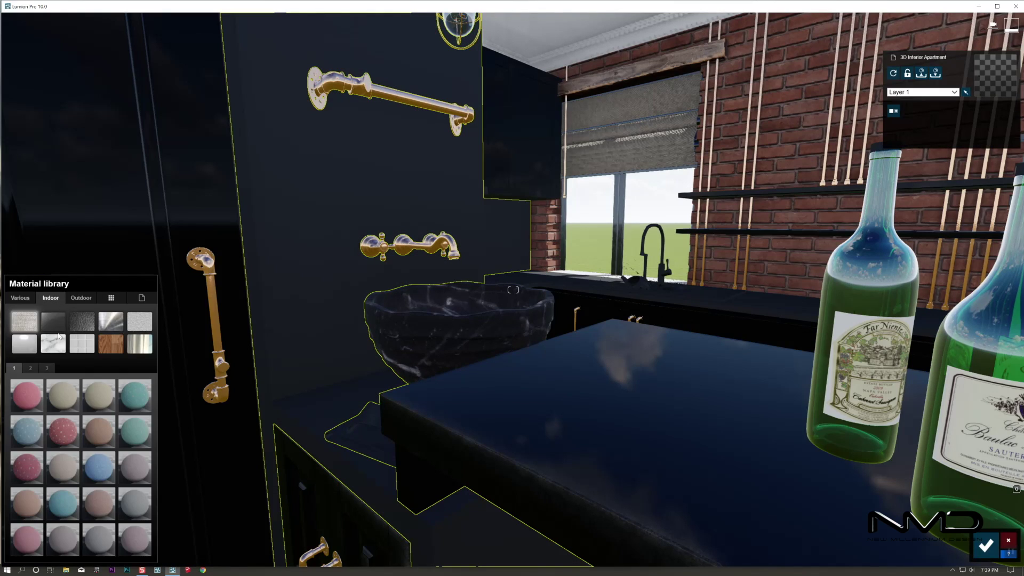
pyautogui.click(81, 343)
pyautogui.click(103, 457)
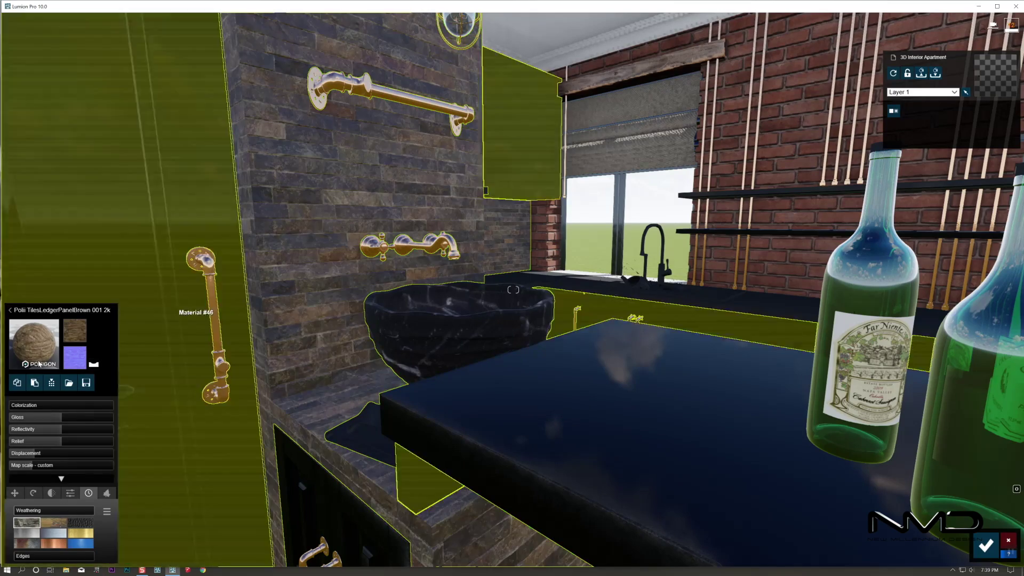
# Lower the ledger tiles' gloss and reflectivity, increase their relief, and save the material changes
pyautogui.moveTo(58, 418); pyautogui.dragTo(47, 418)
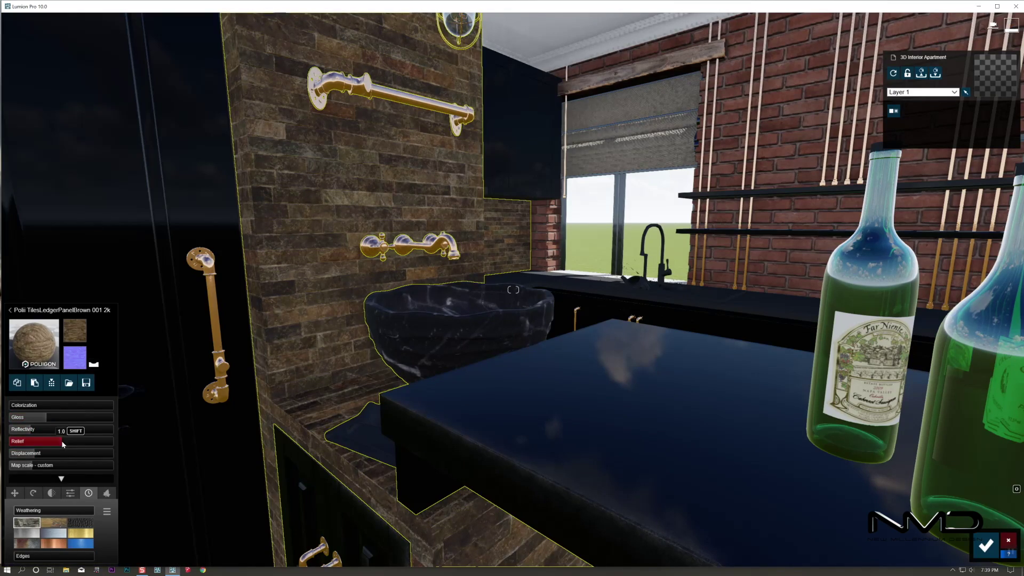
pyautogui.moveTo(699, 421); pyautogui.dragTo(806, 417, button='right')
pyautogui.press('s')
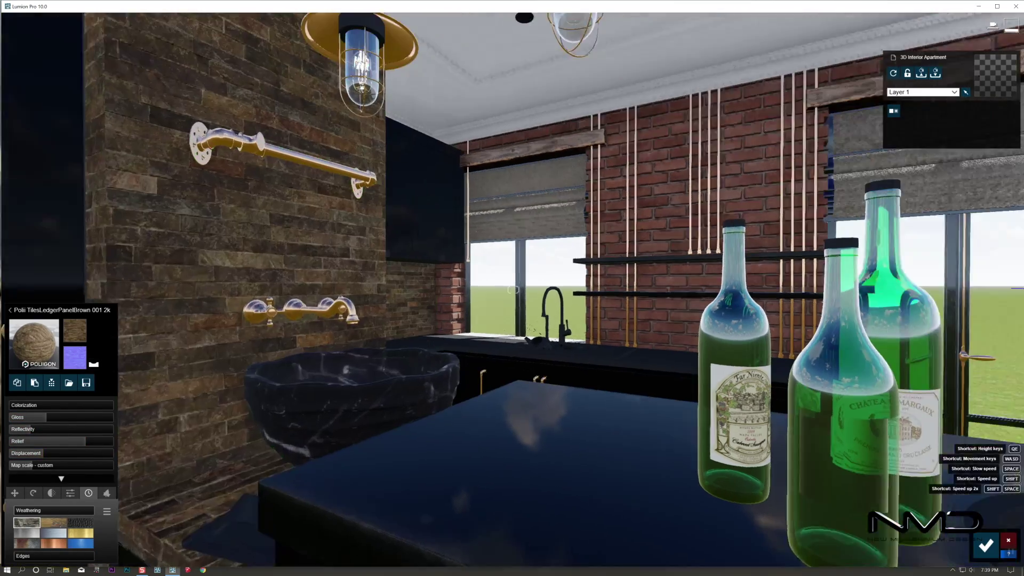
pyautogui.press('w')
pyautogui.click(984, 549)
# Copy the washbasin's Marble 011 1024 material onto the kitchen countertop beside the sink
pyautogui.press('w')
pyautogui.moveTo(411, 421); pyautogui.dragTo(373, 379, button='right')
pyautogui.press('s')
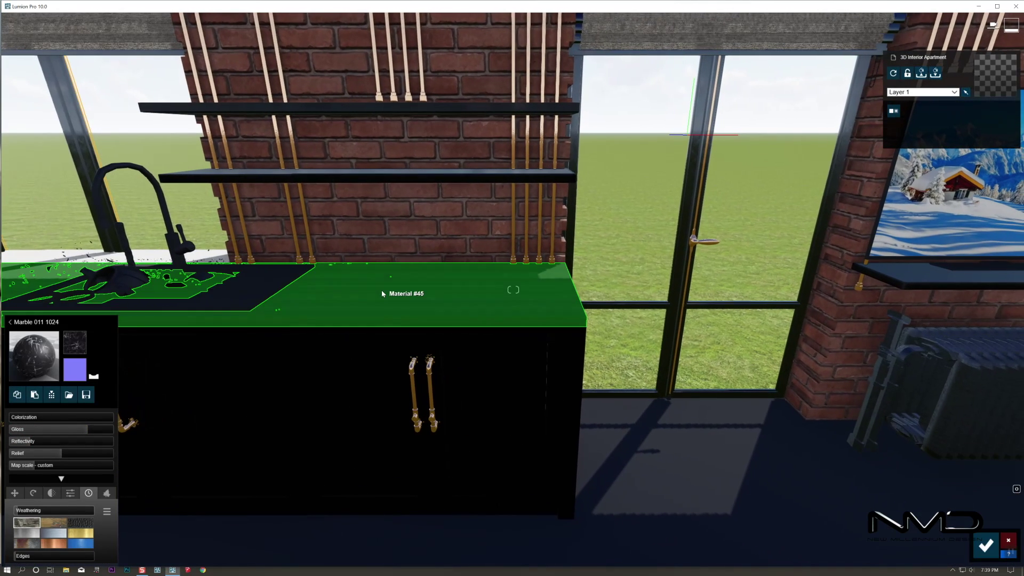
pyautogui.click(389, 275)
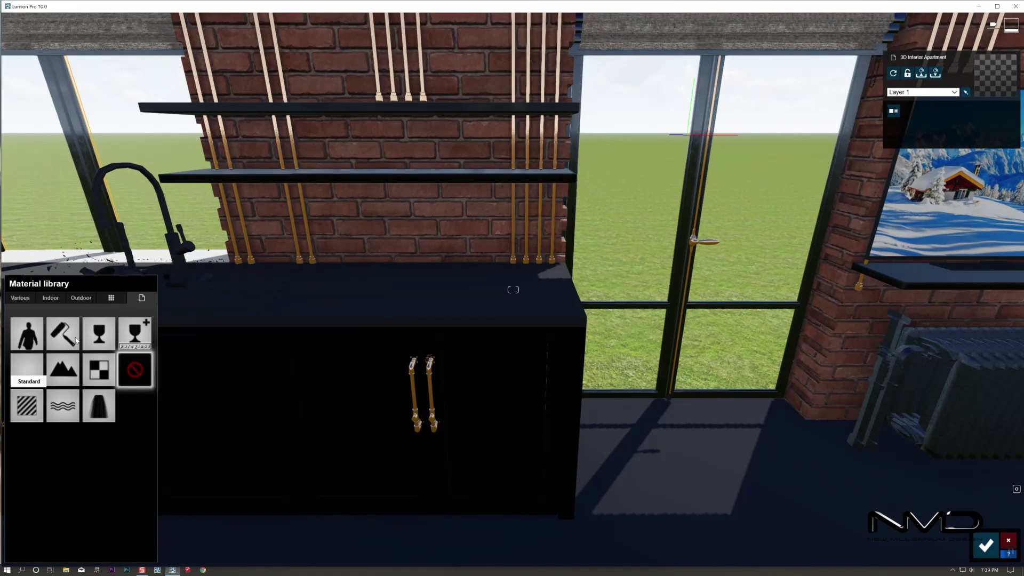
# Apply the indoor metal Chrome to the kitchen sink and its faucet, and save the changes
pyautogui.click(178, 251)
pyautogui.click(51, 298)
pyautogui.click(111, 323)
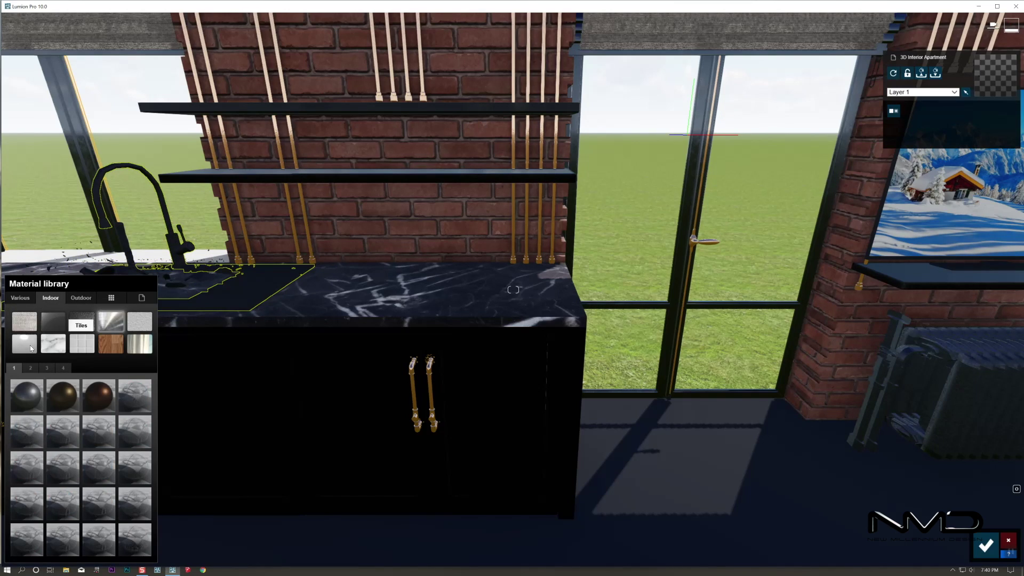
pyautogui.click(31, 368)
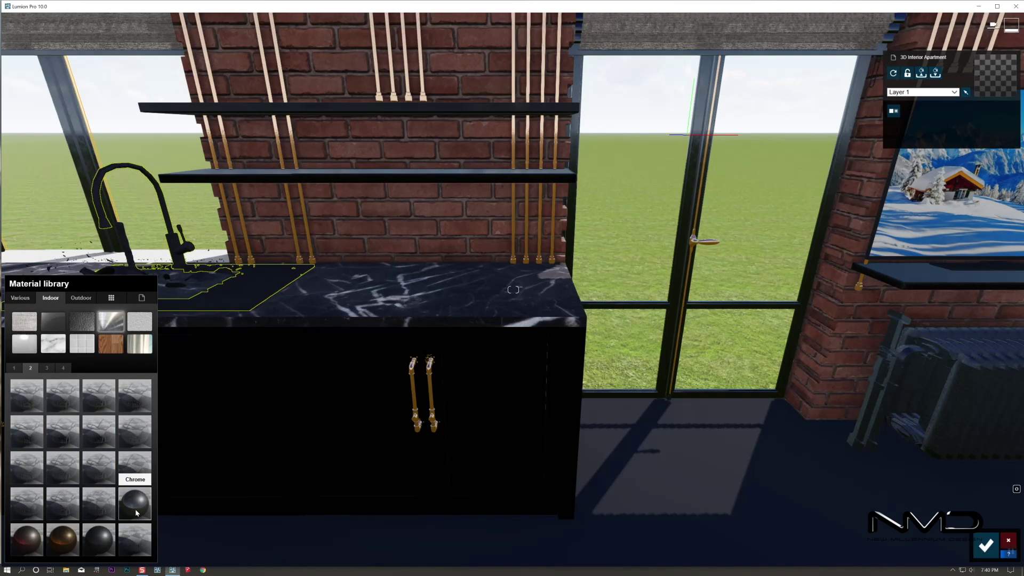
pyautogui.click(83, 389)
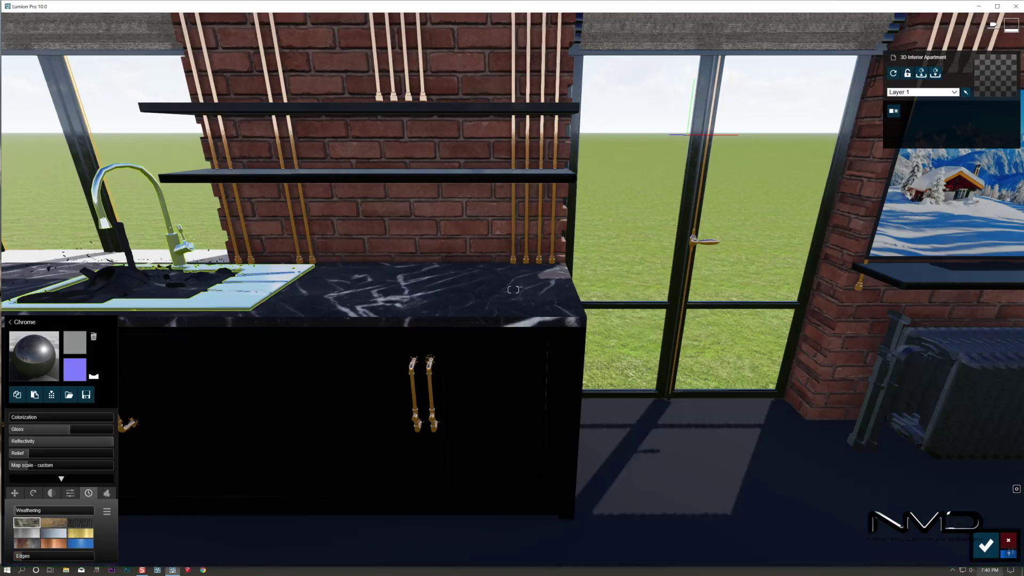
pyautogui.click(986, 545)
# Give the column-shaped ornament on the nightstand a Standard material, colour it white, and lower its reflectivity
pyautogui.press('s')
pyautogui.moveTo(720, 456); pyautogui.dragTo(593, 258, button='right')
pyautogui.press('w')
pyautogui.press('w')
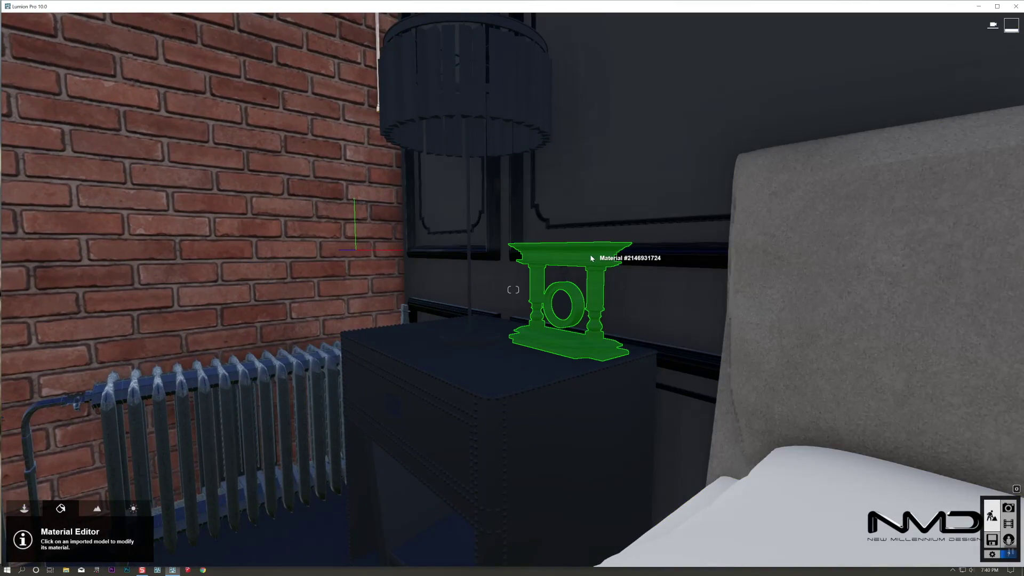
pyautogui.click(591, 258)
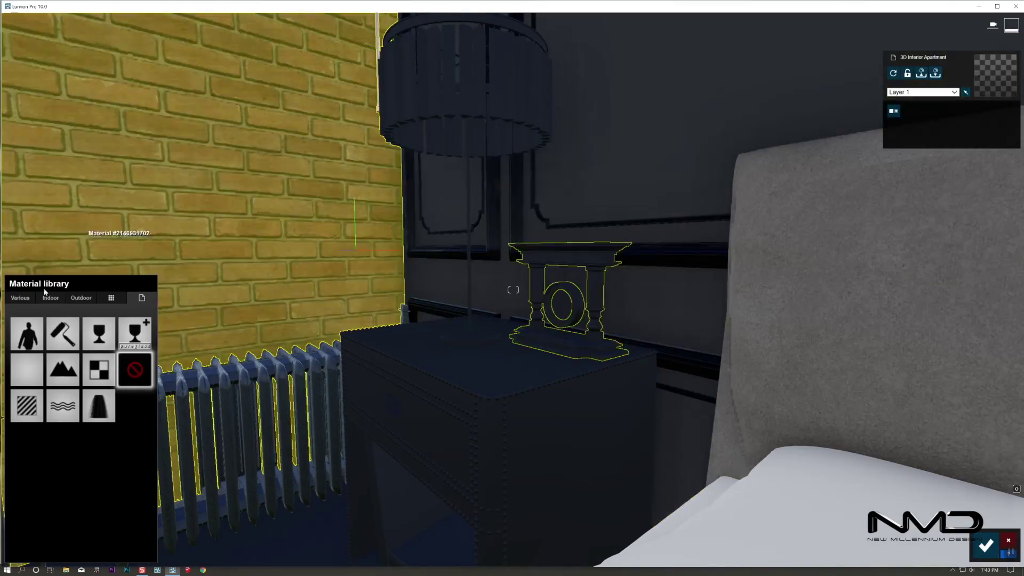
pyautogui.click(126, 357)
pyautogui.click(179, 420)
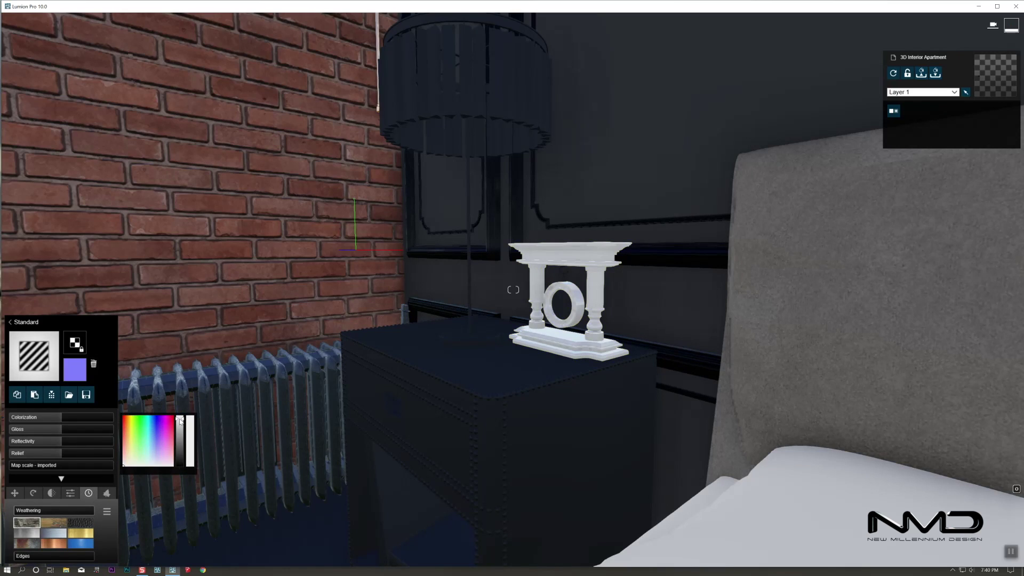
pyautogui.moveTo(40, 442); pyautogui.dragTo(50, 434)
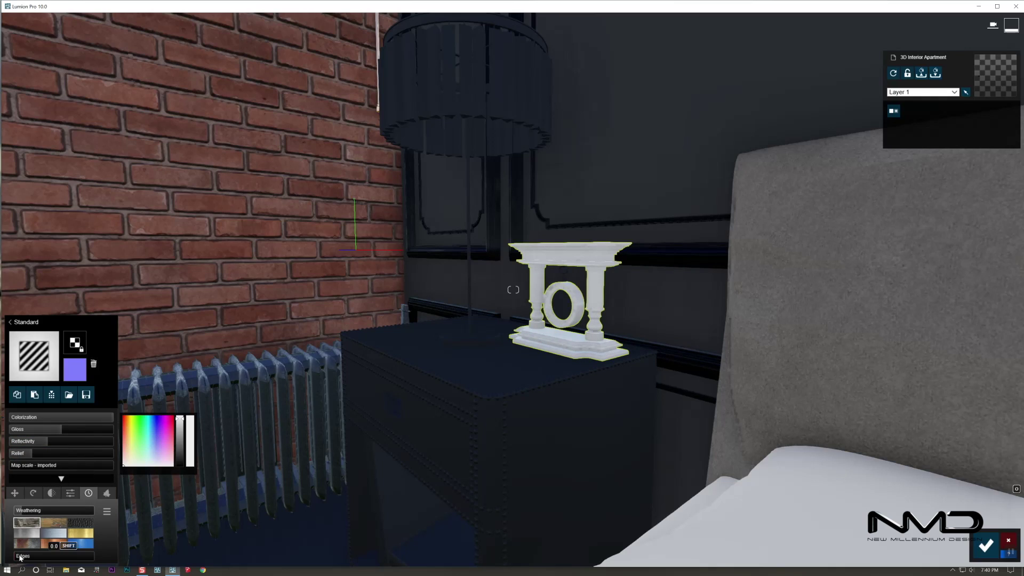
# Give the nightstand lamp's shade a Standard material, colour it black, and lower its reflectivity
pyautogui.press('s')
pyautogui.moveTo(365, 413); pyautogui.dragTo(522, 292, button='right')
pyautogui.press('w')
pyautogui.click(522, 292)
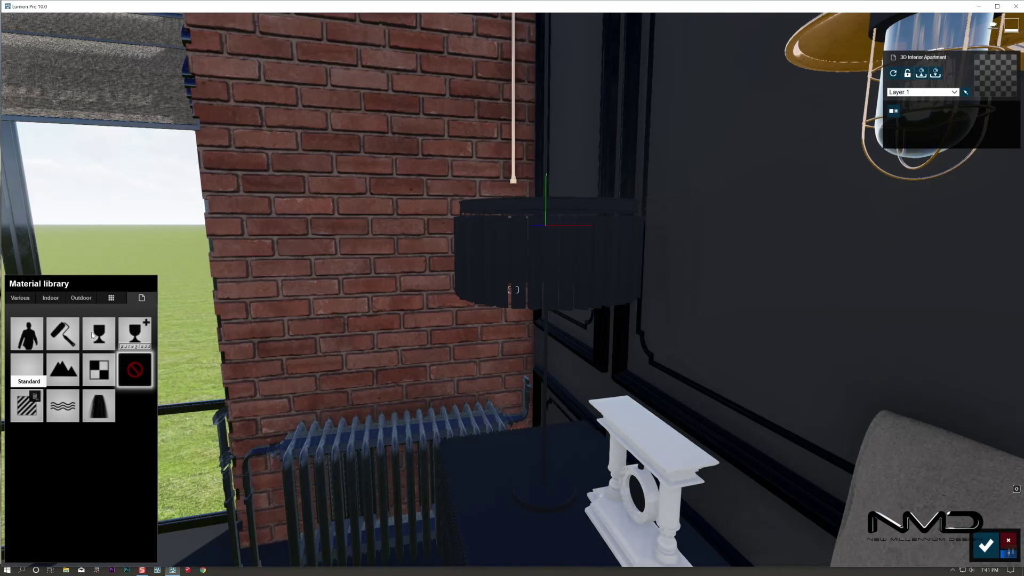
pyautogui.click(26, 368)
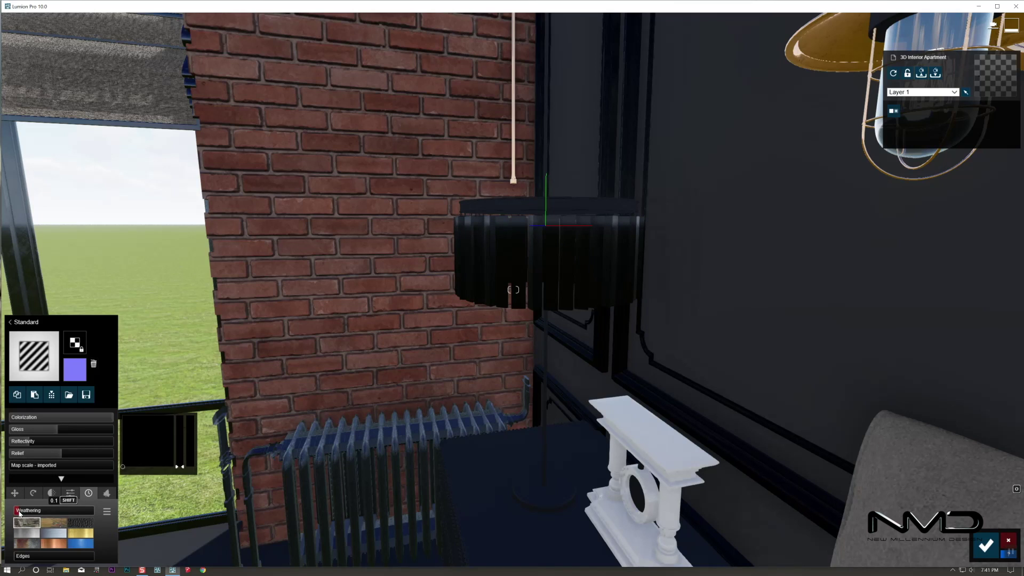
# Apply the indoor metal Brass with reduced relief to the nightstand lamp's base, and copy it onto the stem and top ring
pyautogui.click(544, 490)
pyautogui.click(51, 297)
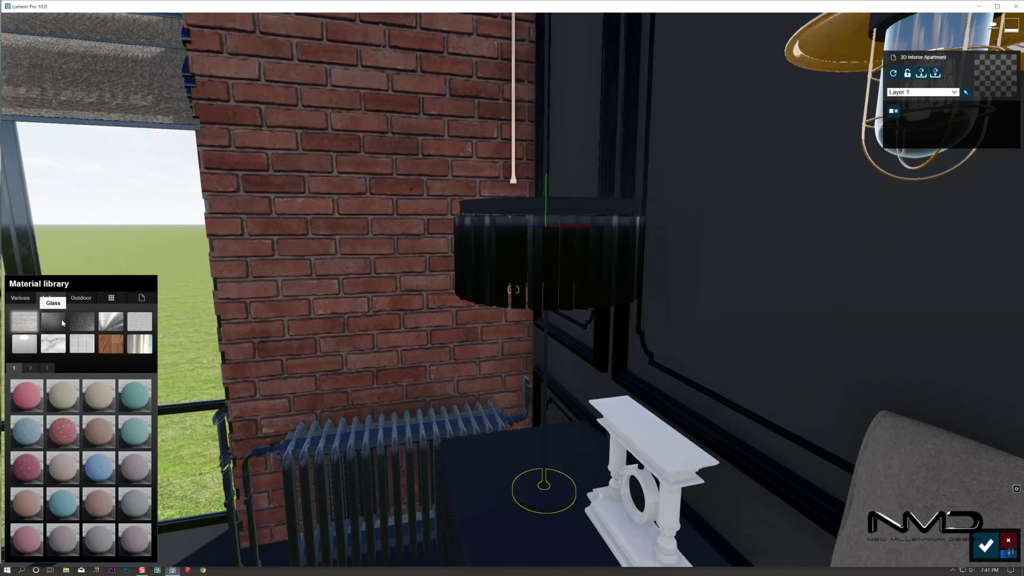
pyautogui.click(110, 321)
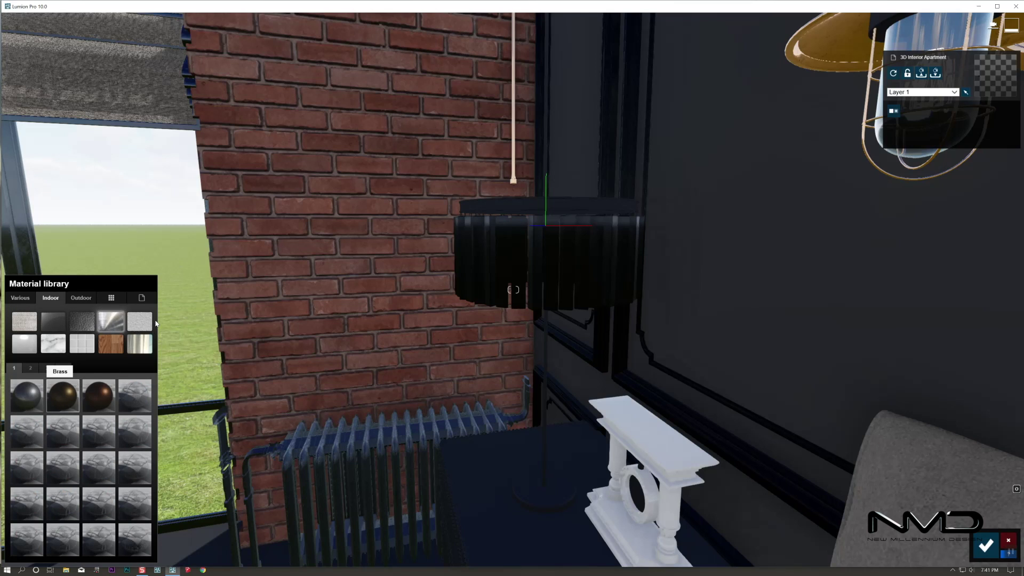
pyautogui.click(62, 395)
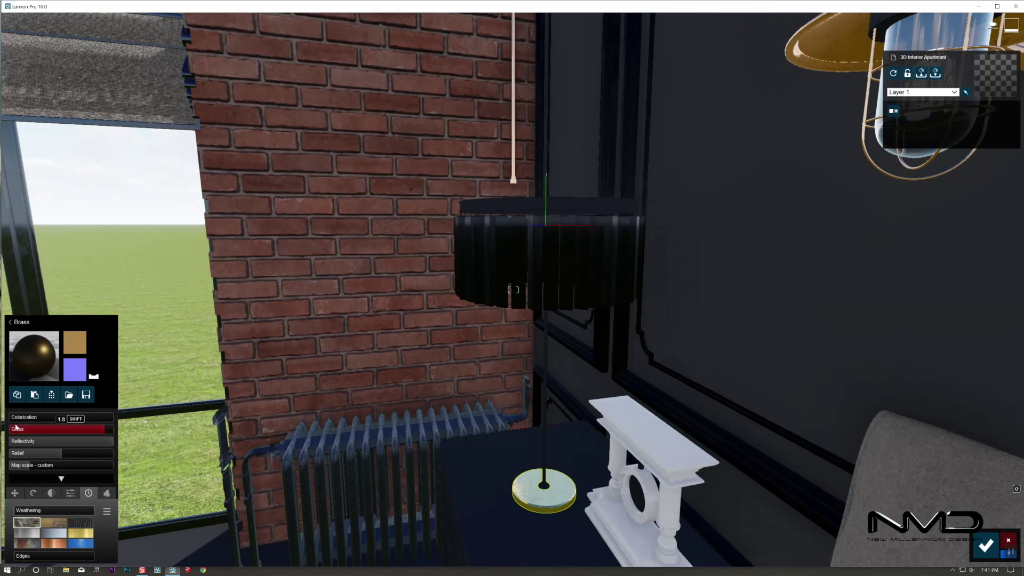
pyautogui.moveTo(58, 454); pyautogui.dragTo(45, 454)
pyautogui.click(28, 465)
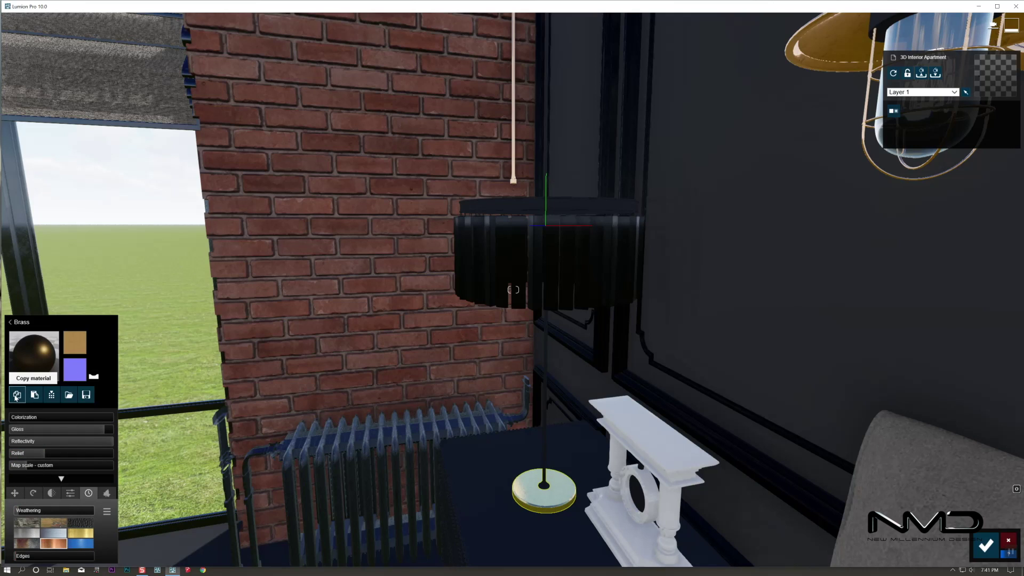
pyautogui.click(544, 213)
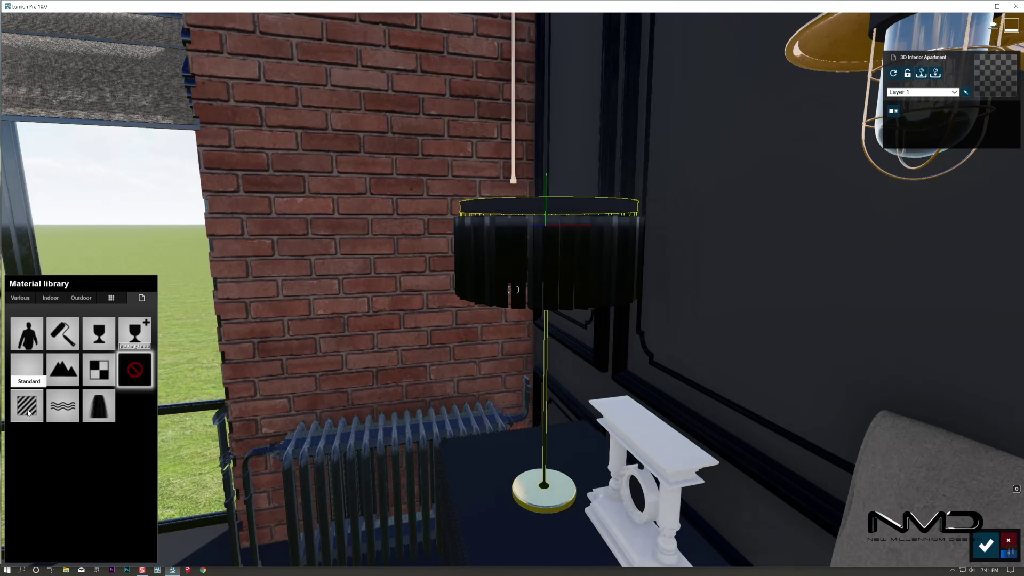
pyautogui.click(27, 368)
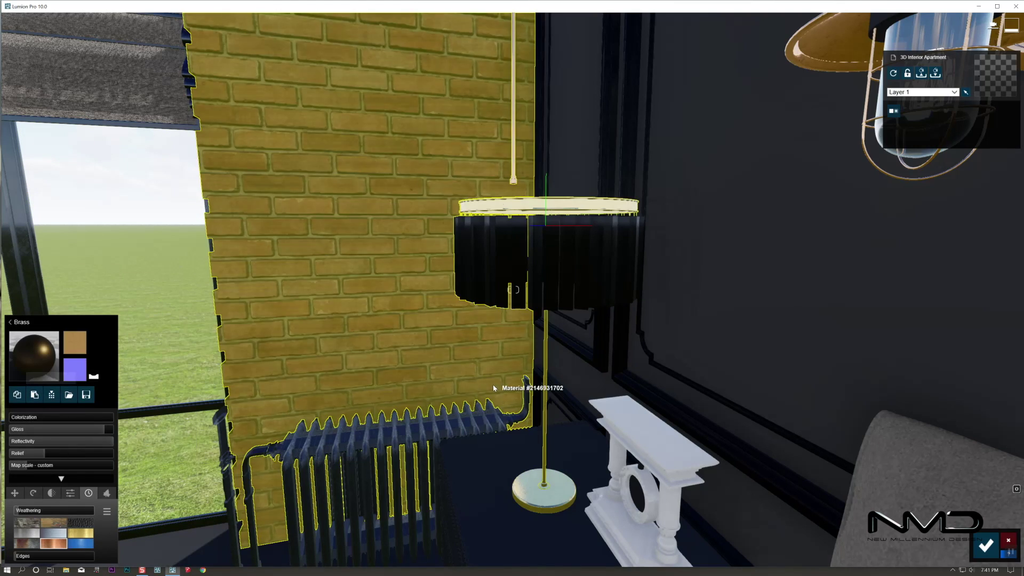
# Paste the lamp's Brass material onto the round tray on the coffee table and increase its edge weathering slightly
pyautogui.moveTo(493, 389); pyautogui.dragTo(576, 379, button='right')
pyautogui.press('s')
pyautogui.moveTo(514, 290); pyautogui.dragTo(475, 291, button='right')
pyautogui.click(378, 351)
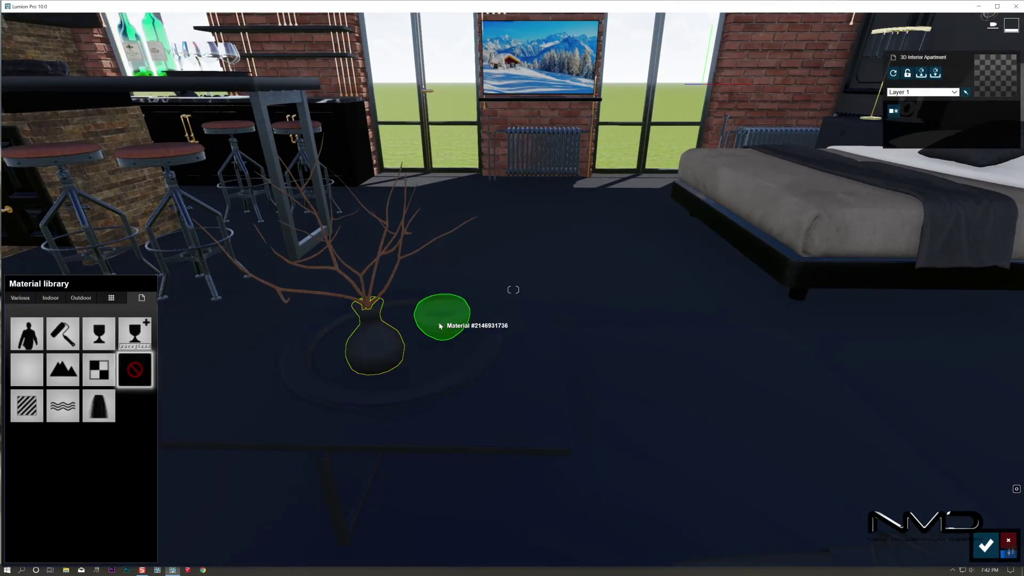
pyautogui.click(106, 344)
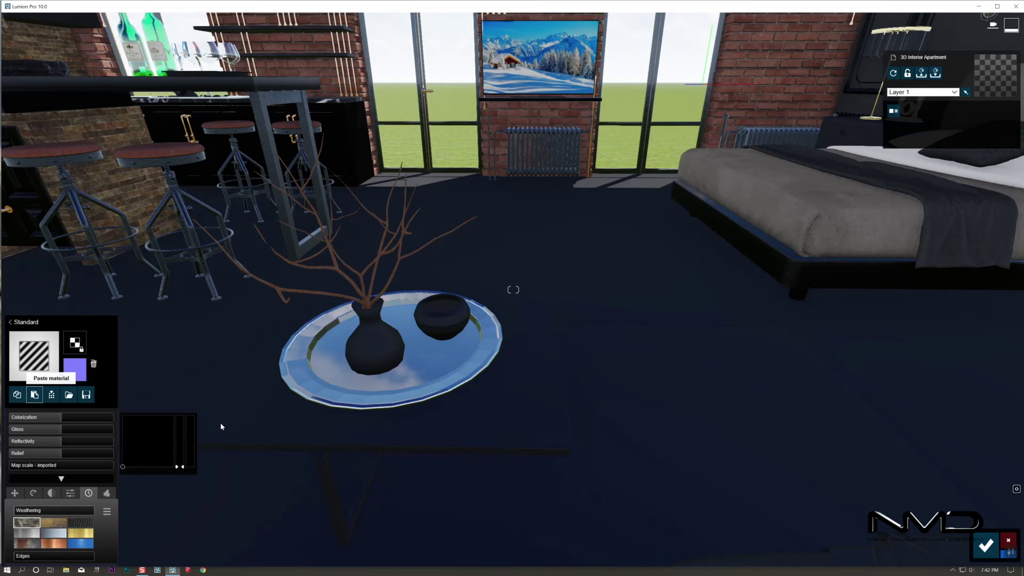
pyautogui.click(38, 557)
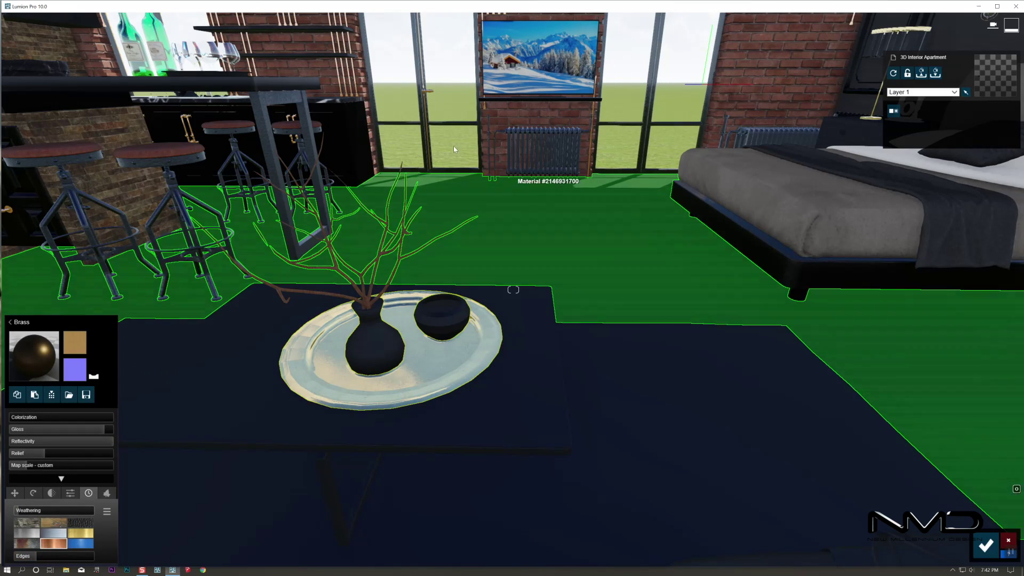
# Copy the kitchen cabinet handles' Bronze material onto the small bowl on the tray
pyautogui.moveTo(216, 140); pyautogui.dragTo(229, 177, button='right')
pyautogui.click(200, 109)
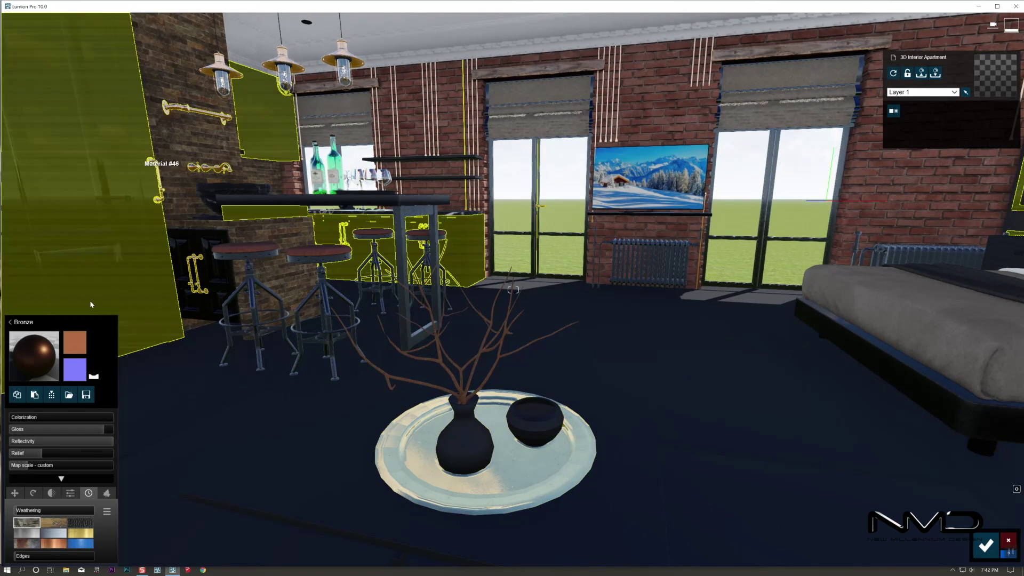
pyautogui.click(19, 396)
pyautogui.click(548, 432)
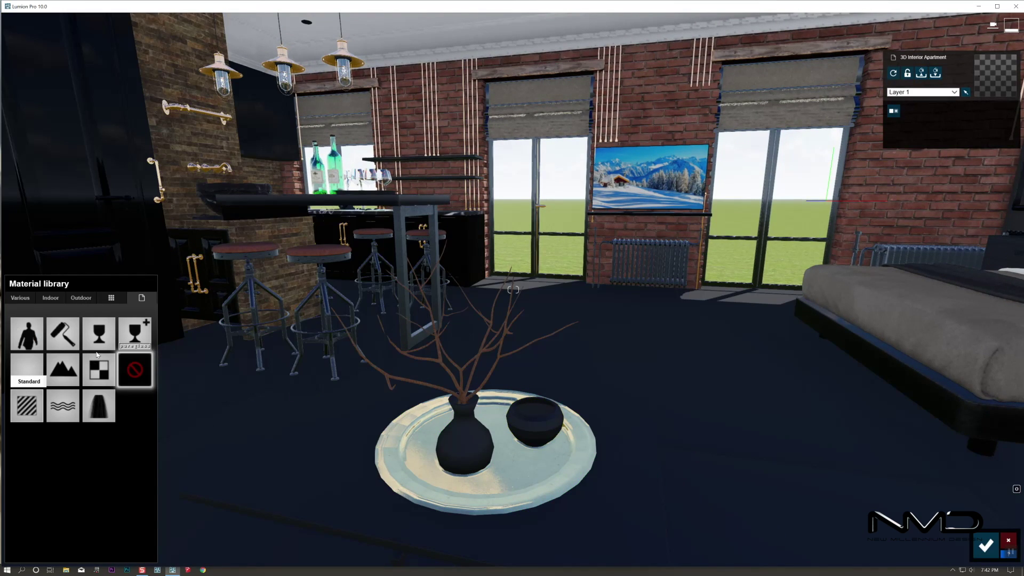
pyautogui.click(26, 369)
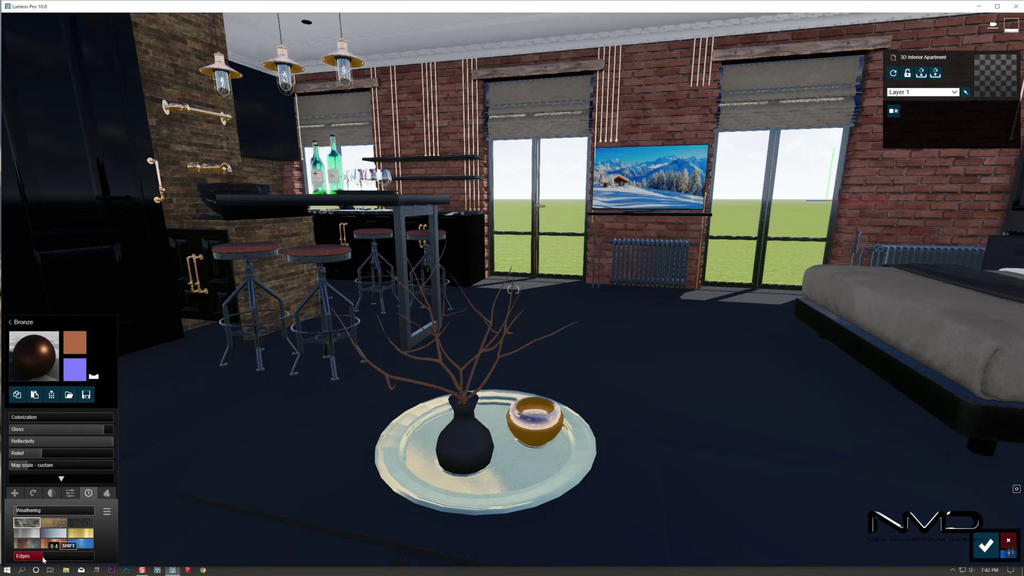
# Apply a dark-tinted indoor glass to the vase on the tray and save the changes
pyautogui.click(464, 443)
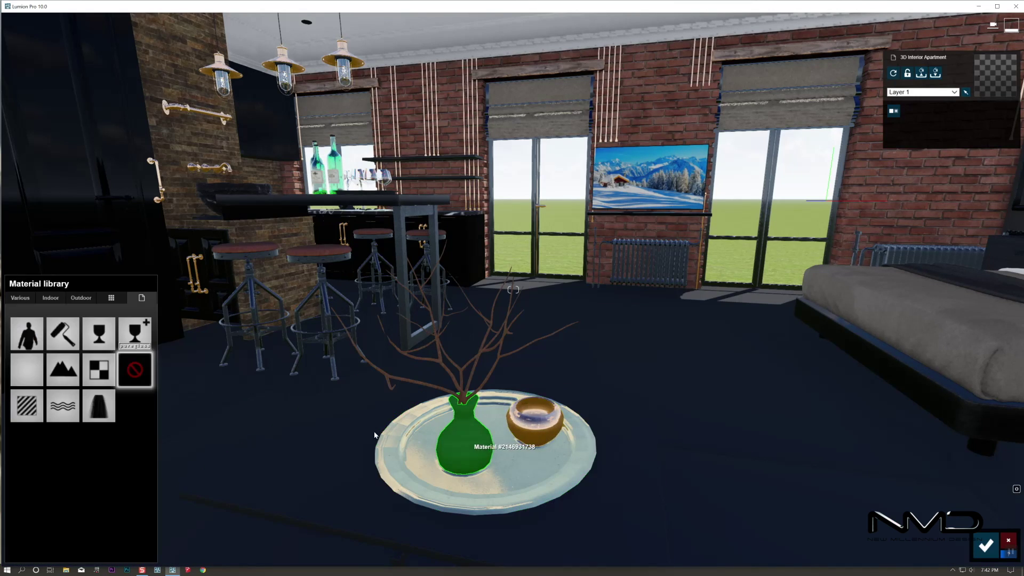
pyautogui.click(52, 321)
pyautogui.click(52, 321)
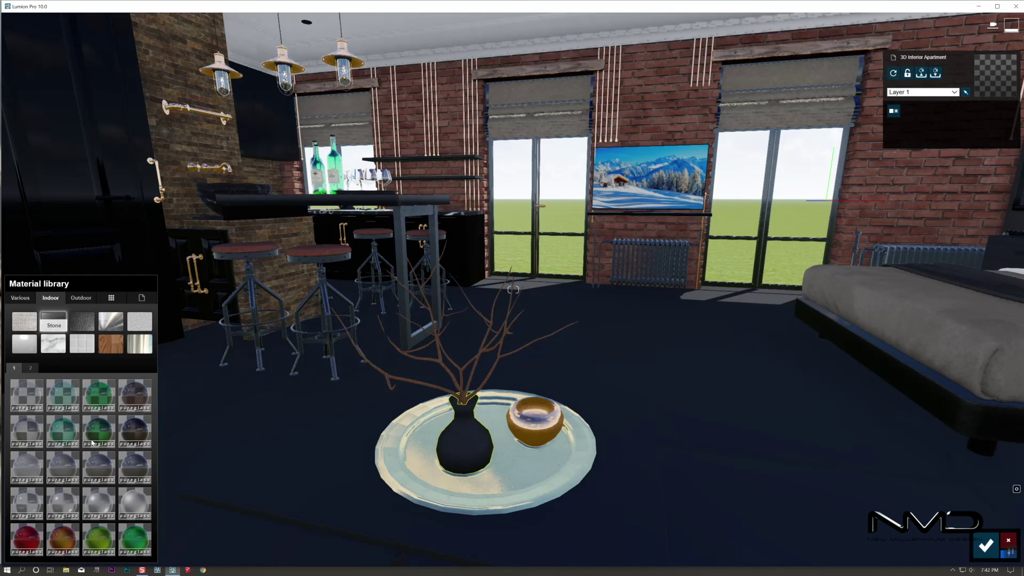
pyautogui.click(139, 398)
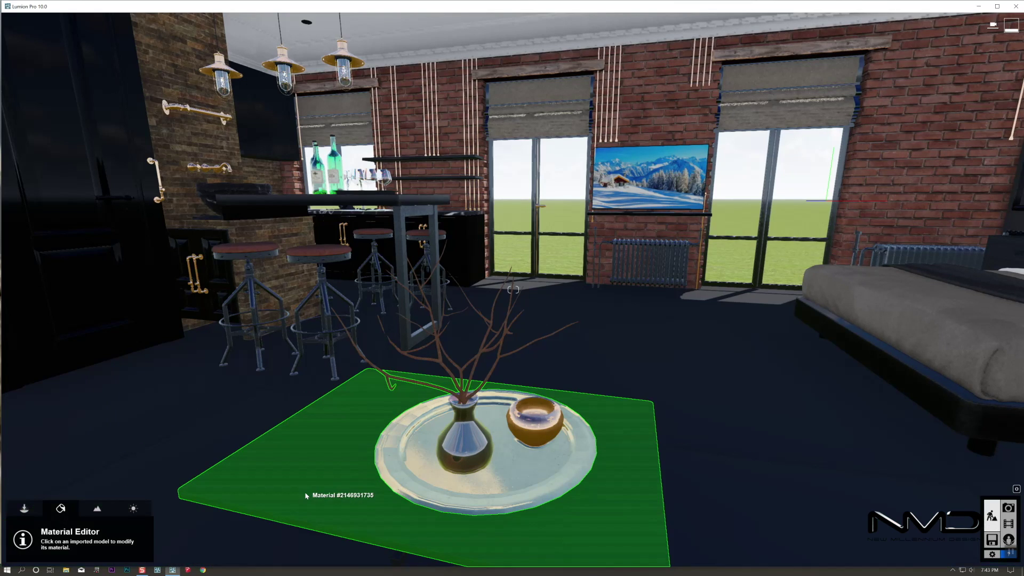
# Apply the outdoor wood Polii Wood Chipboard 001 2K to the coffee table's top
pyautogui.click(306, 495)
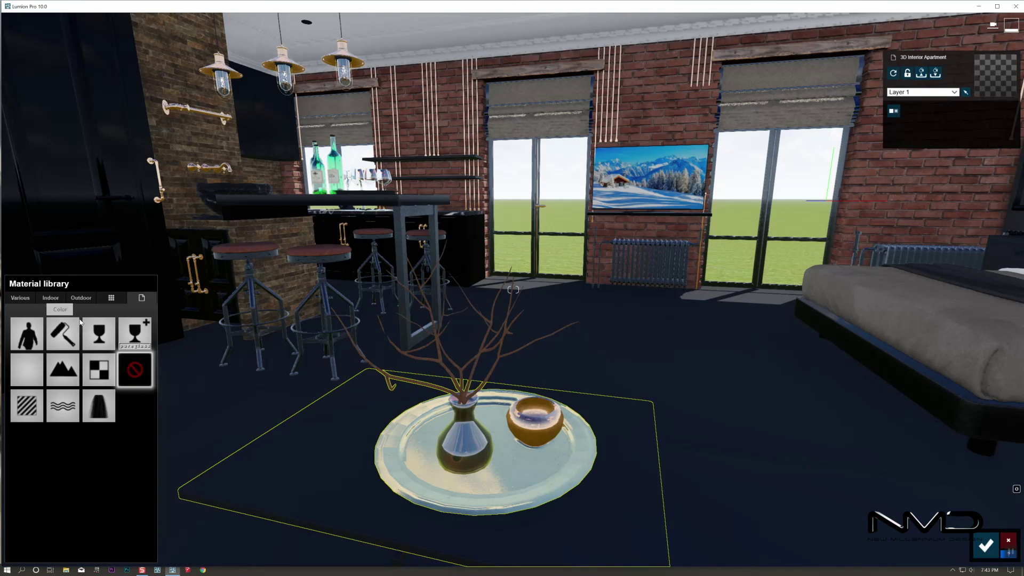
pyautogui.click(81, 298)
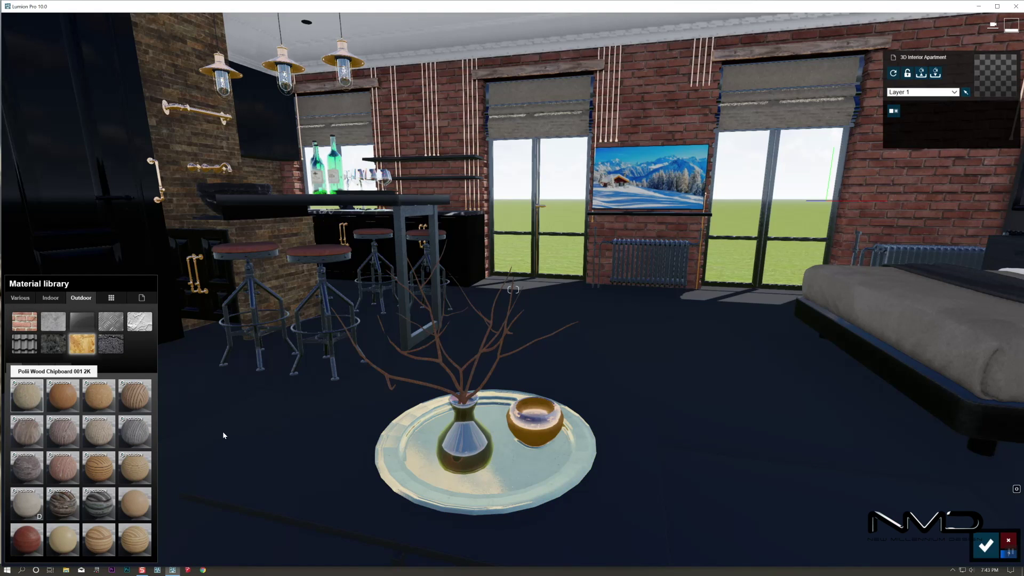
pyautogui.press('w')
pyautogui.moveTo(235, 442); pyautogui.dragTo(286, 419, button='right')
pyautogui.press('s')
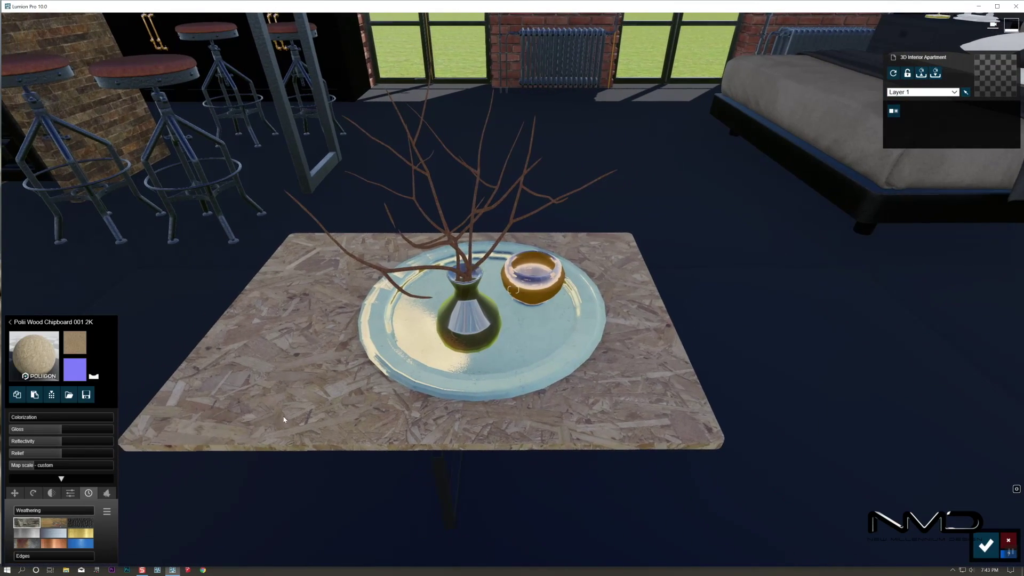
# Raise the chipboard's relief, lower its reflectivity, and add some wood weathering
pyautogui.moveTo(70, 455); pyautogui.dragTo(29, 433)
pyautogui.click(58, 430)
pyautogui.click(54, 523)
pyautogui.click(46, 511)
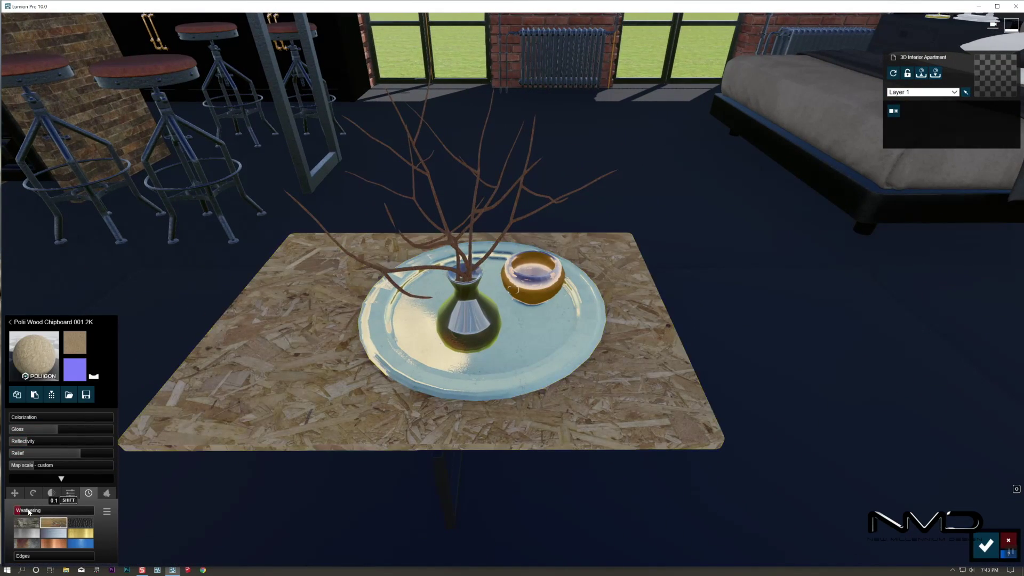
pyautogui.moveTo(44, 511); pyautogui.dragTo(14, 511)
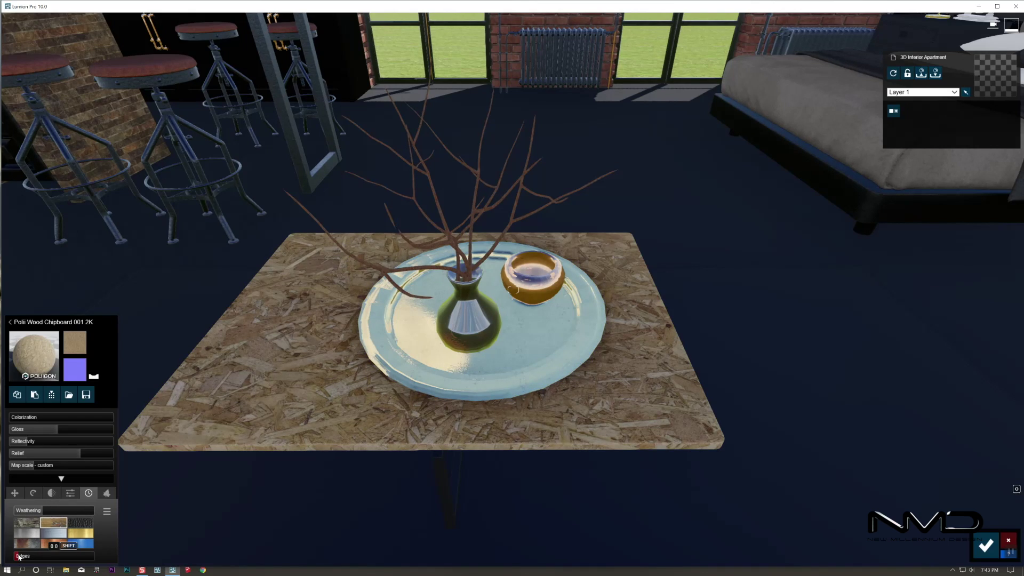
# Rotate the chipboard texture's orientation by increasing its bank angle, and save the table's material
pyautogui.click(33, 493)
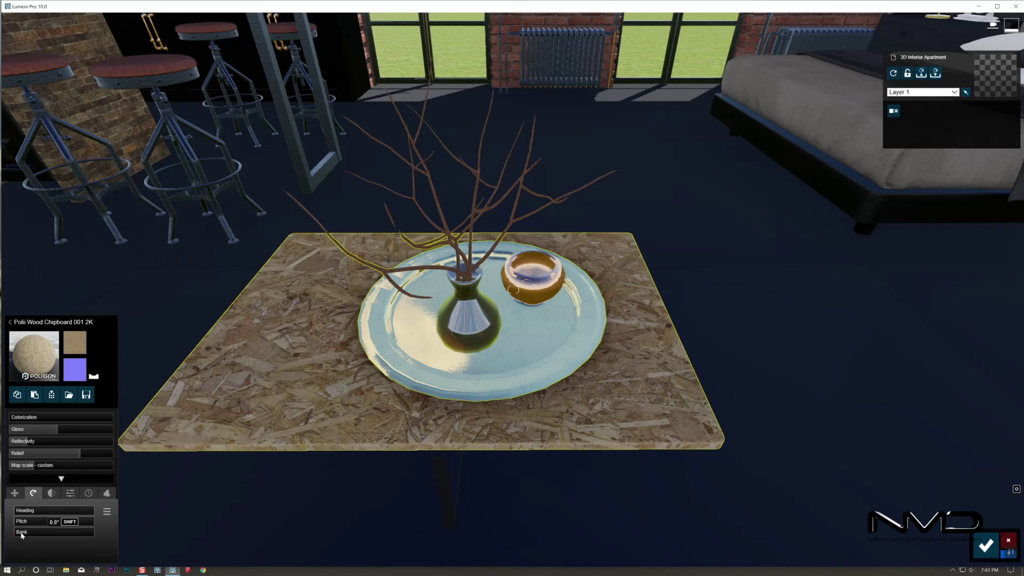
pyautogui.click(37, 533)
pyautogui.moveTo(36, 532); pyautogui.dragTo(35, 533)
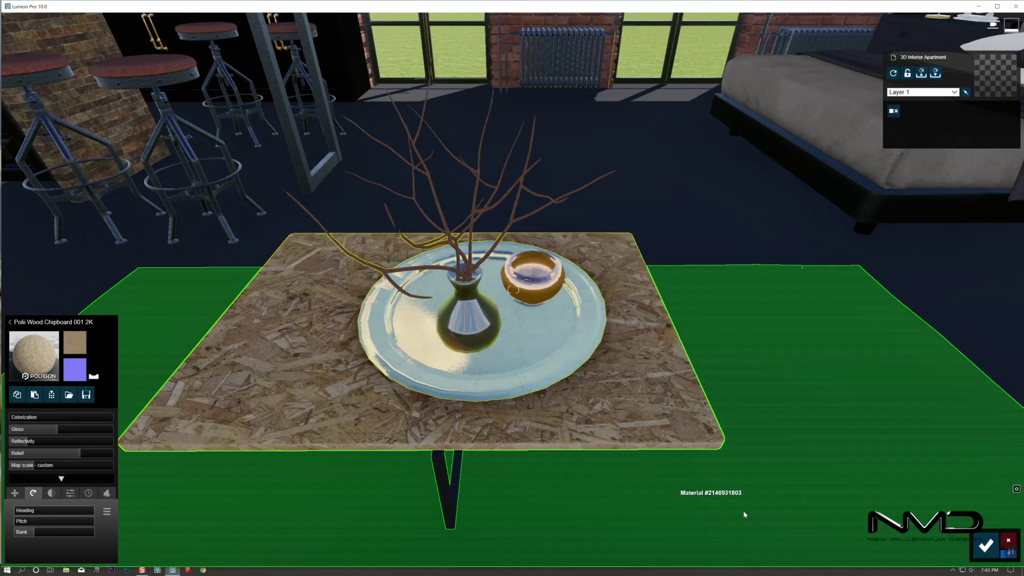
pyautogui.click(986, 545)
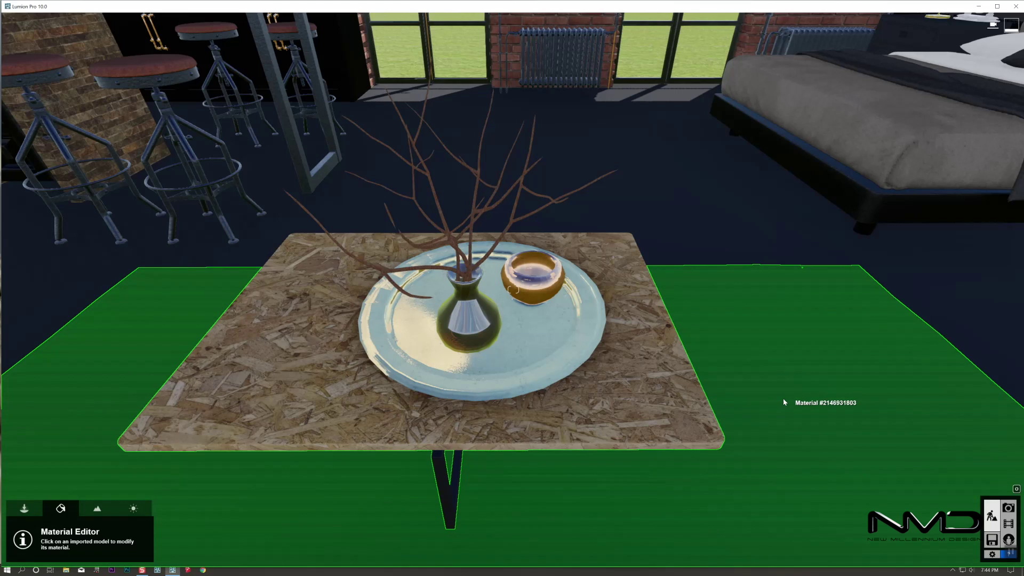
# Apply the Dark Grey Fur material to the rug beneath the coffee table and save the changes
pyautogui.click(782, 401)
pyautogui.press('w')
pyautogui.moveTo(776, 396); pyautogui.dragTo(444, 427, button='right')
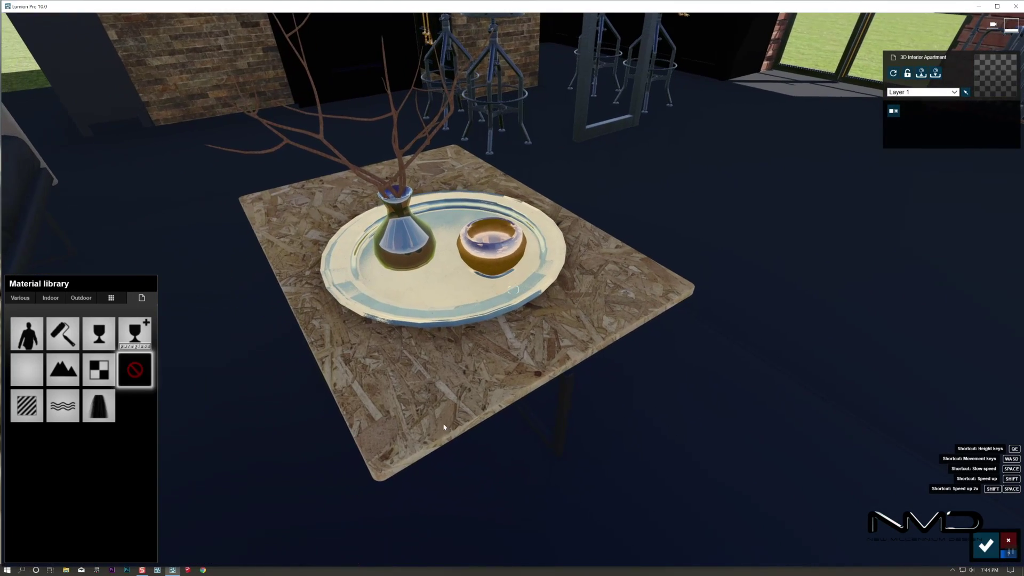
pyautogui.click(20, 297)
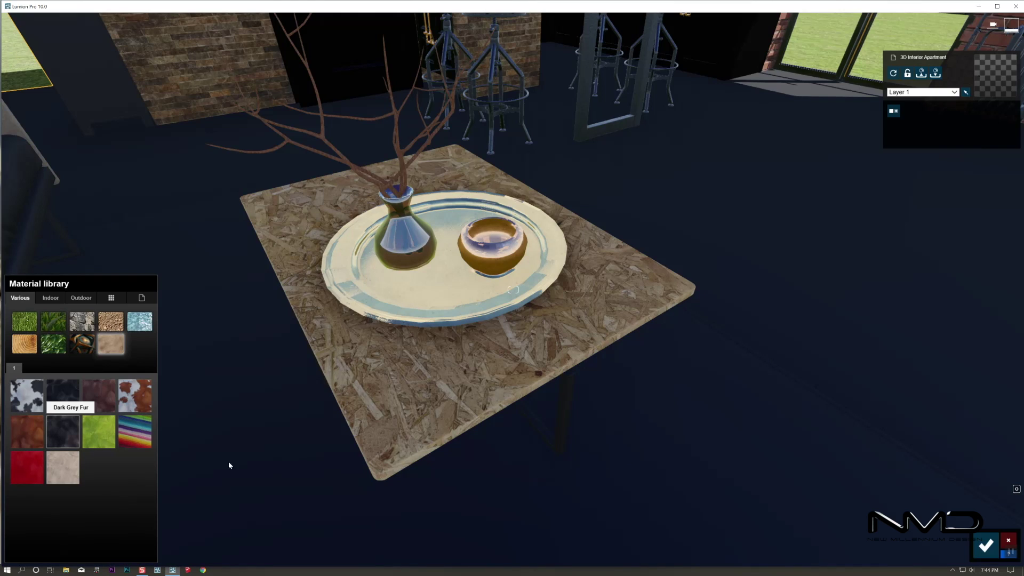
pyautogui.click(59, 432)
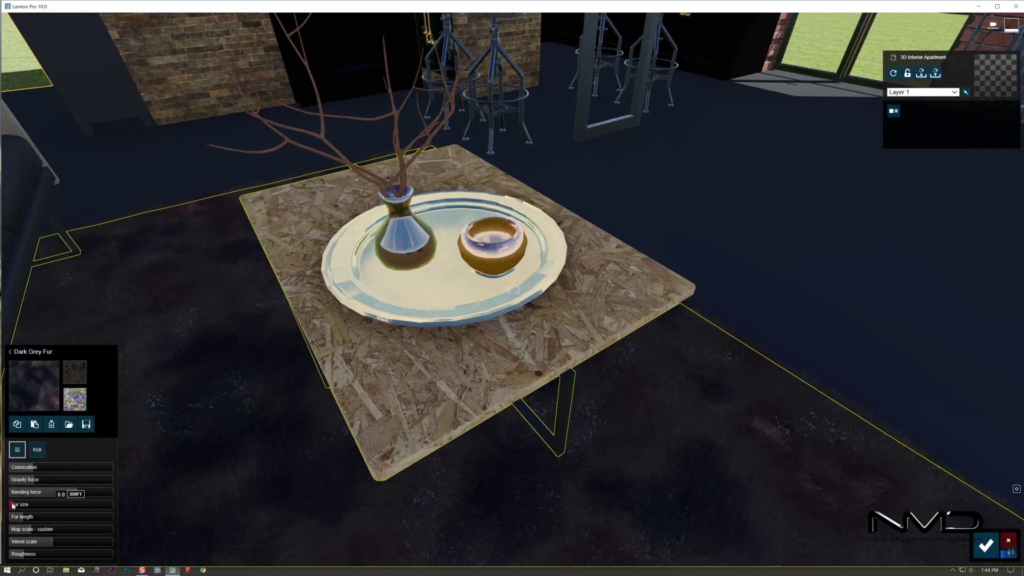
pyautogui.moveTo(835, 424); pyautogui.dragTo(720, 373, button='right')
pyautogui.press('s')
pyautogui.moveTo(513, 289); pyautogui.dragTo(440, 296, button='right')
pyautogui.click(986, 545)
# Apply the indoor leather material Leather 012C 1024 to the sofa's upholstery facing the coffee table
pyautogui.moveTo(305, 479); pyautogui.dragTo(208, 459, button='right')
pyautogui.press('w')
pyautogui.press('s')
pyautogui.moveTo(267, 341); pyautogui.dragTo(380, 379, button='right')
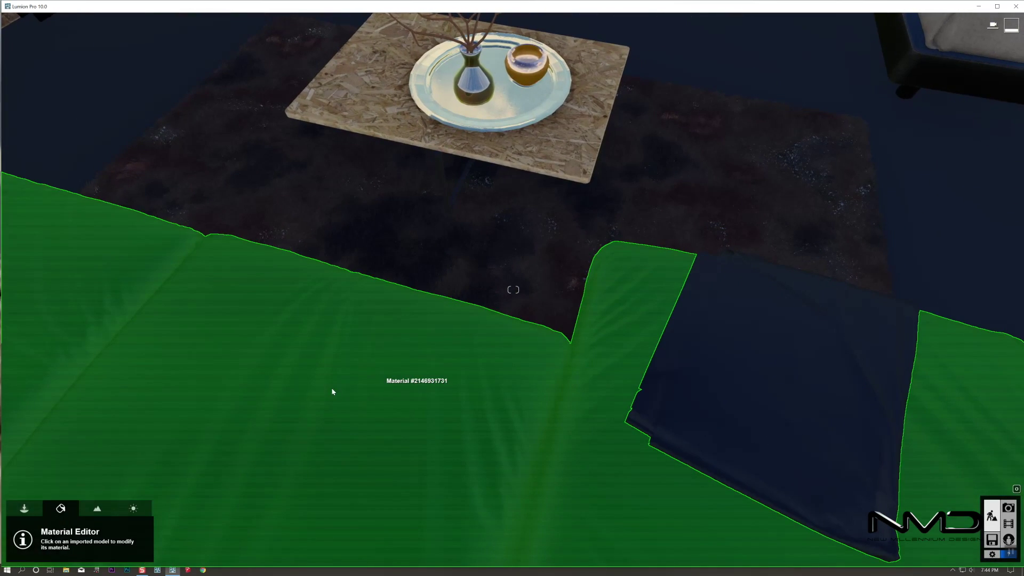
pyautogui.click(266, 388)
pyautogui.click(51, 297)
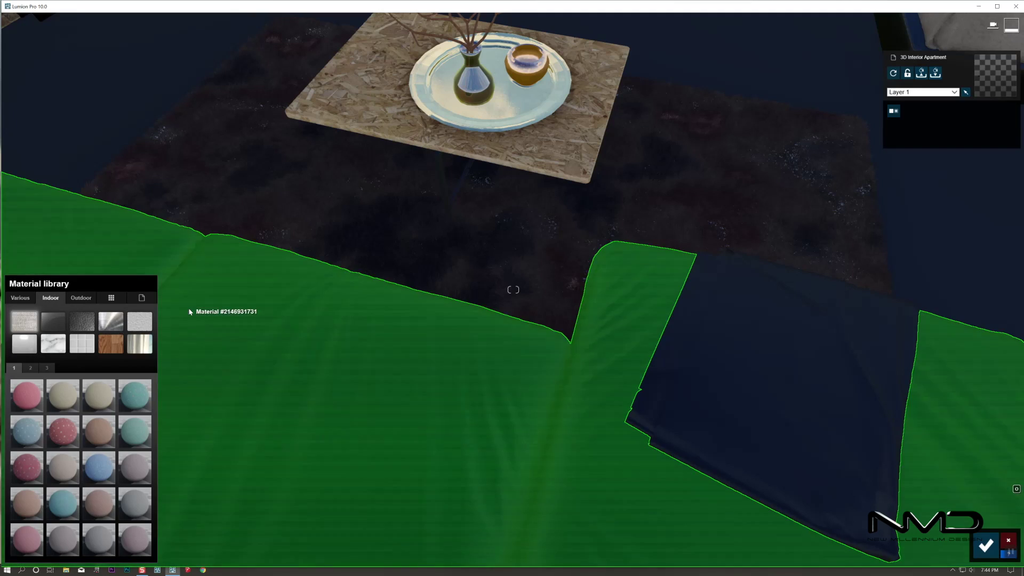
pyautogui.click(83, 323)
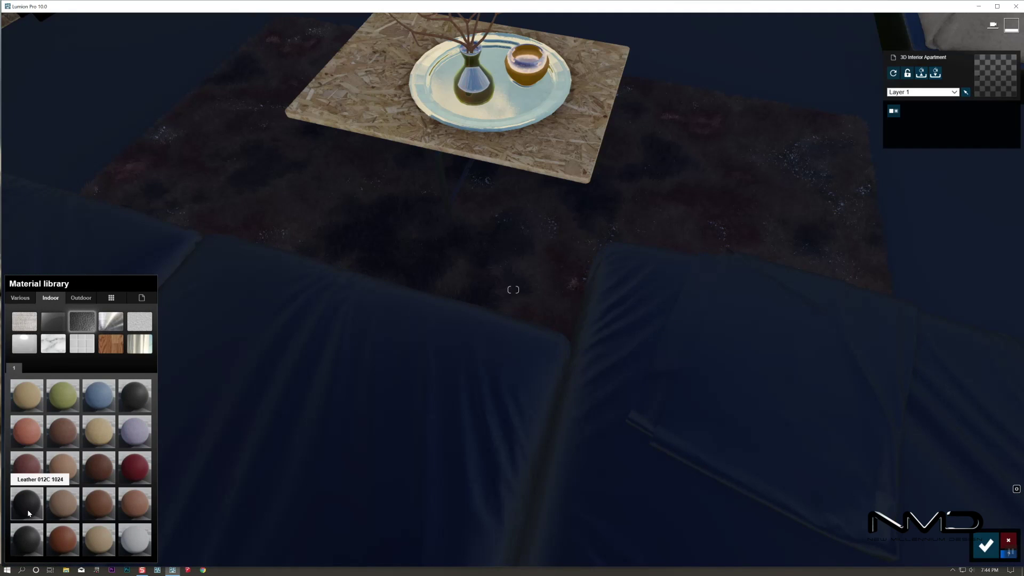
pyautogui.click(28, 510)
pyautogui.click(27, 512)
# Raise the sofa leather's relief and choose leather as its weathering type
pyautogui.moveTo(54, 442); pyautogui.dragTo(74, 454)
pyautogui.click(81, 493)
pyautogui.moveTo(22, 512); pyautogui.dragTo(19, 512)
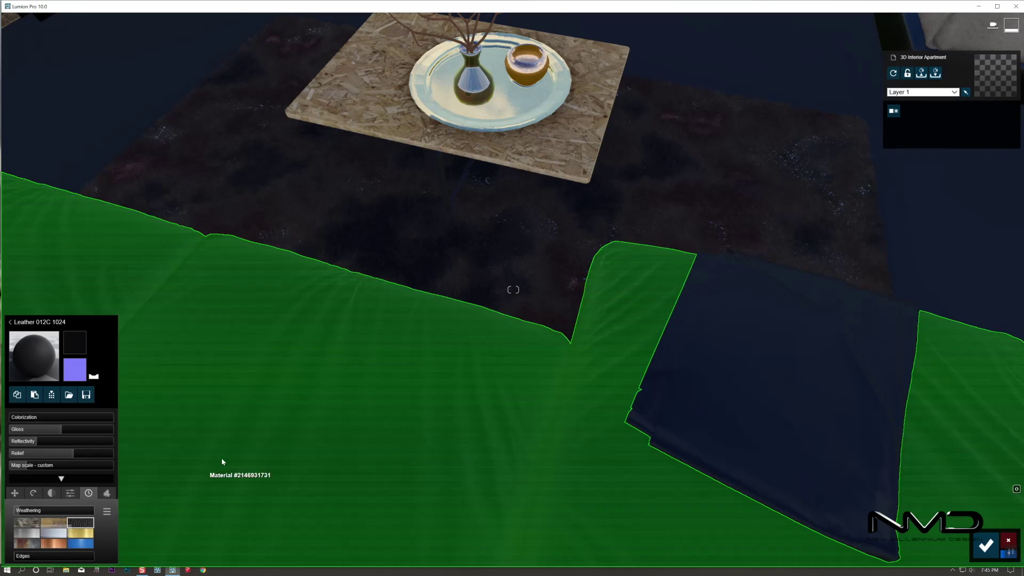
# Copy the bed blanket's Polii Fabric SuedePatchy 001 2K material onto the throw draped over the sofa, and save the changes
pyautogui.moveTo(223, 462); pyautogui.dragTo(642, 332, button='right')
pyautogui.click(643, 332)
pyautogui.moveTo(512, 405); pyautogui.dragTo(491, 404, button='right')
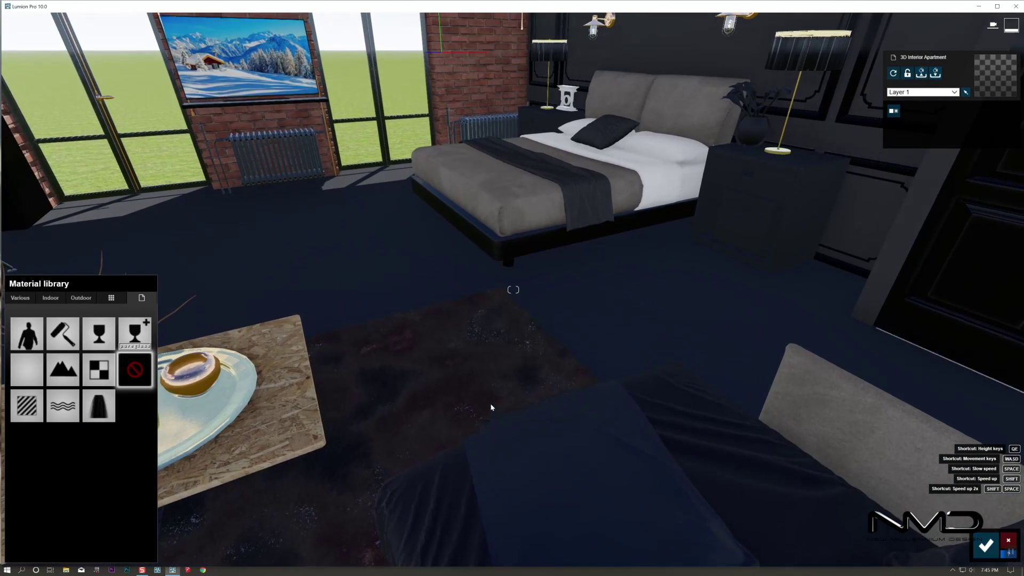
pyautogui.click(534, 198)
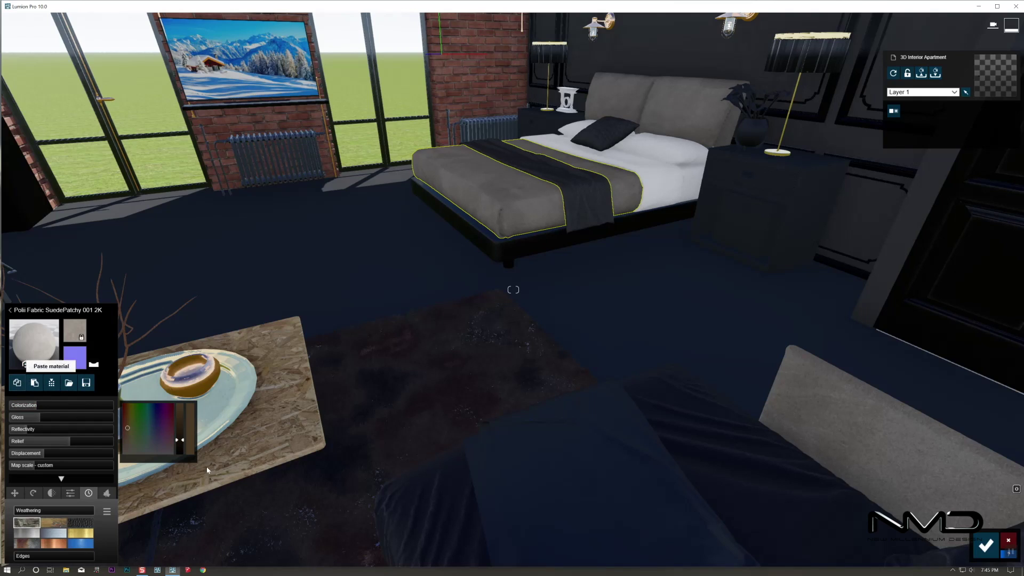
pyautogui.click(585, 505)
pyautogui.click(39, 383)
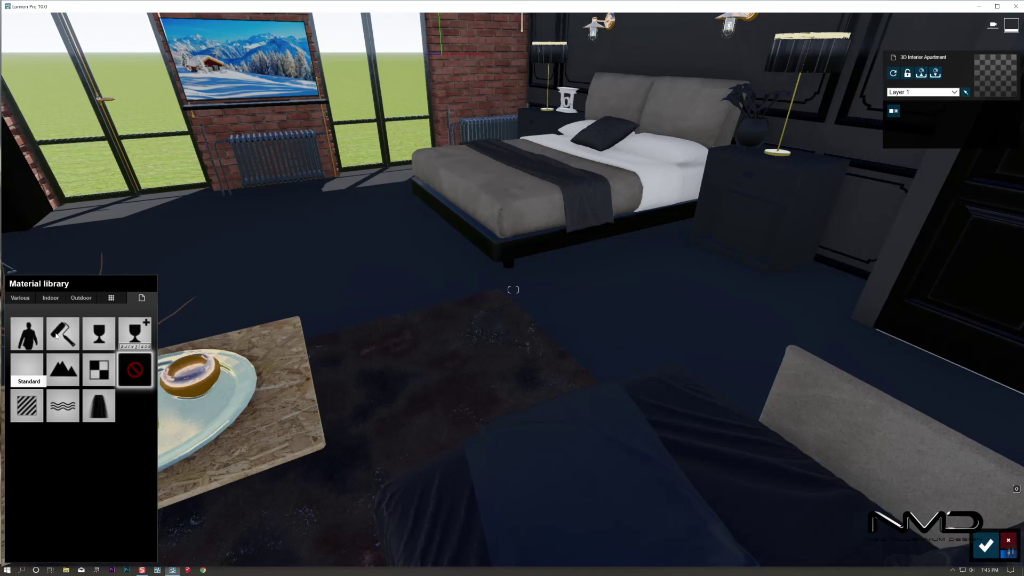
pyautogui.click(34, 395)
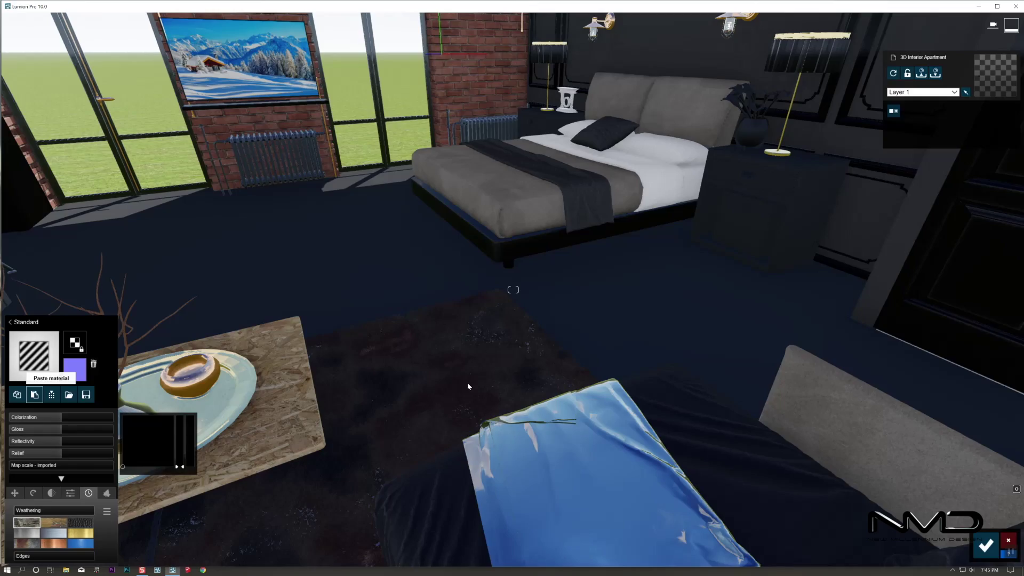
pyautogui.moveTo(507, 384); pyautogui.dragTo(539, 282, button='right')
pyautogui.press('w')
pyautogui.press('s')
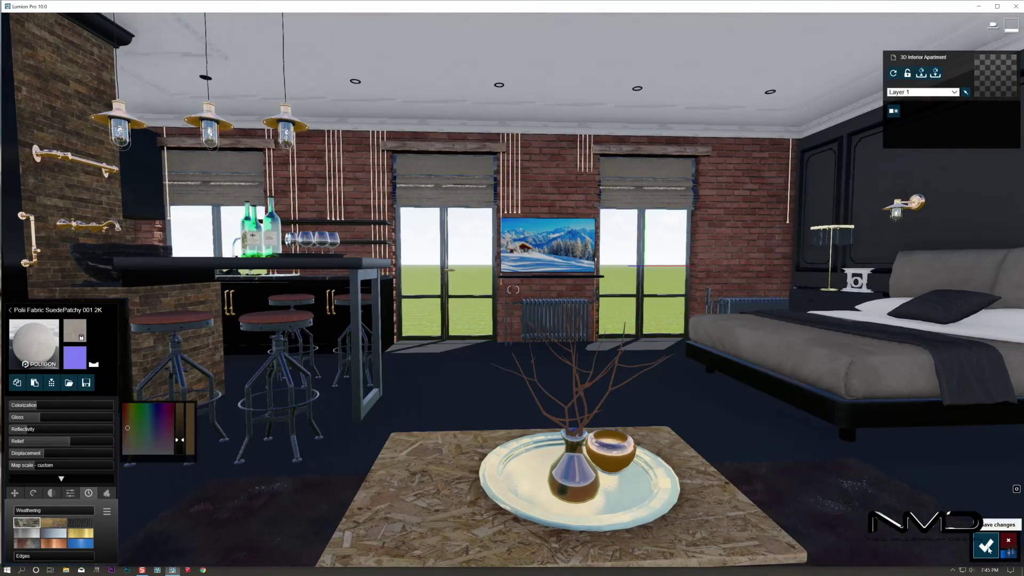
pyautogui.click(988, 547)
# Check the room from the stored Photo 1 camera in Photo mode, and return to Build mode at that viewpoint
pyautogui.click(1009, 508)
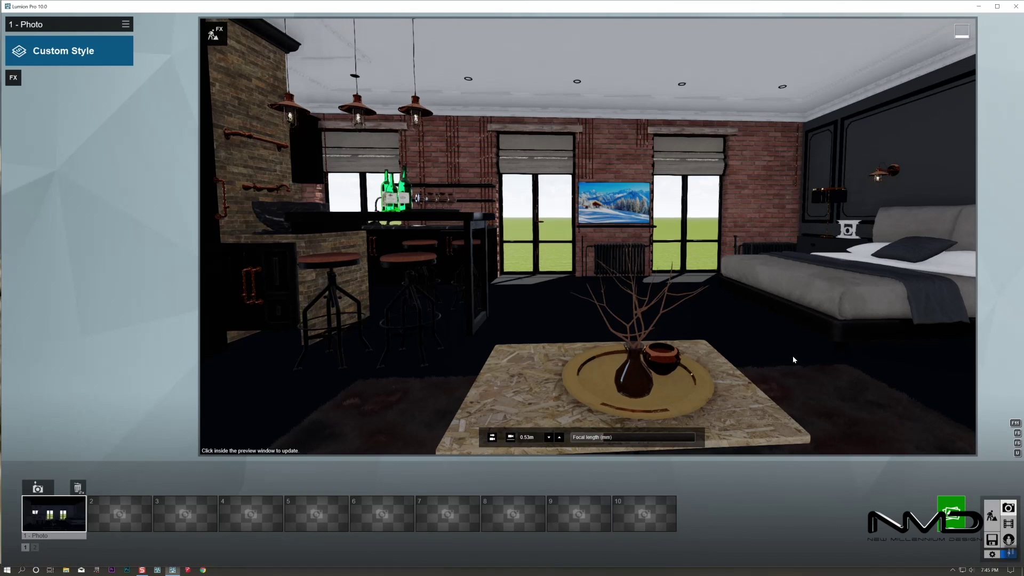
pyautogui.click(68, 511)
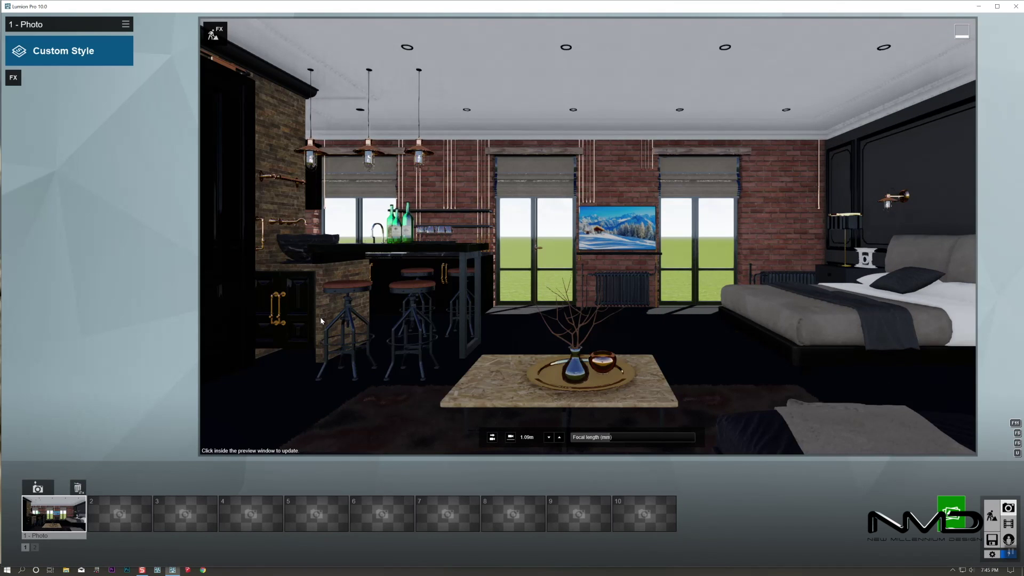
pyautogui.click(993, 516)
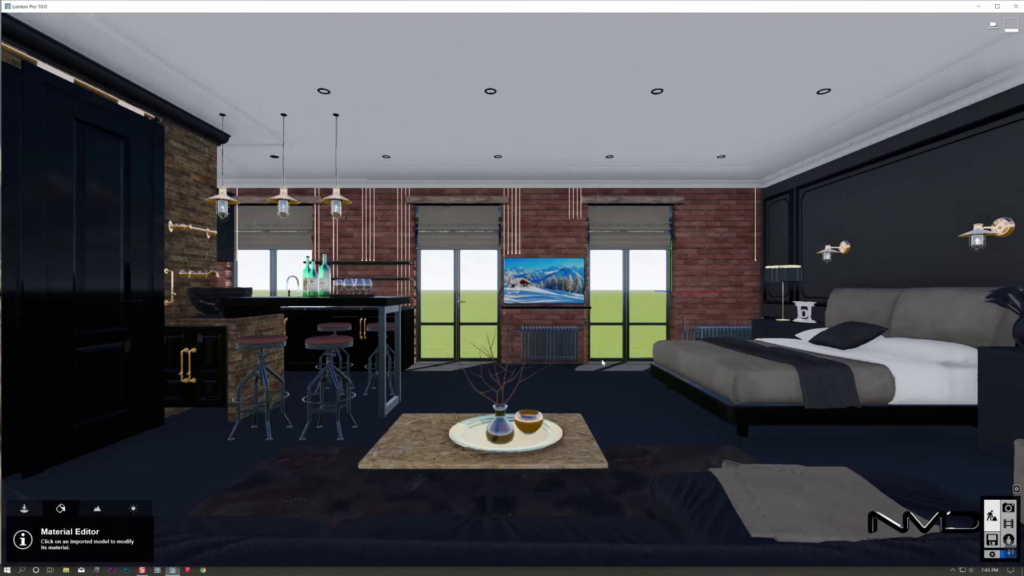
# Tone down the colours of the winter picture between the windows in its Standard material, and save the changes
pyautogui.moveTo(602, 302); pyautogui.dragTo(673, 288, button='right')
pyautogui.press('w')
pyautogui.press('w')
pyautogui.moveTo(502, 280); pyautogui.dragTo(478, 273, button='right')
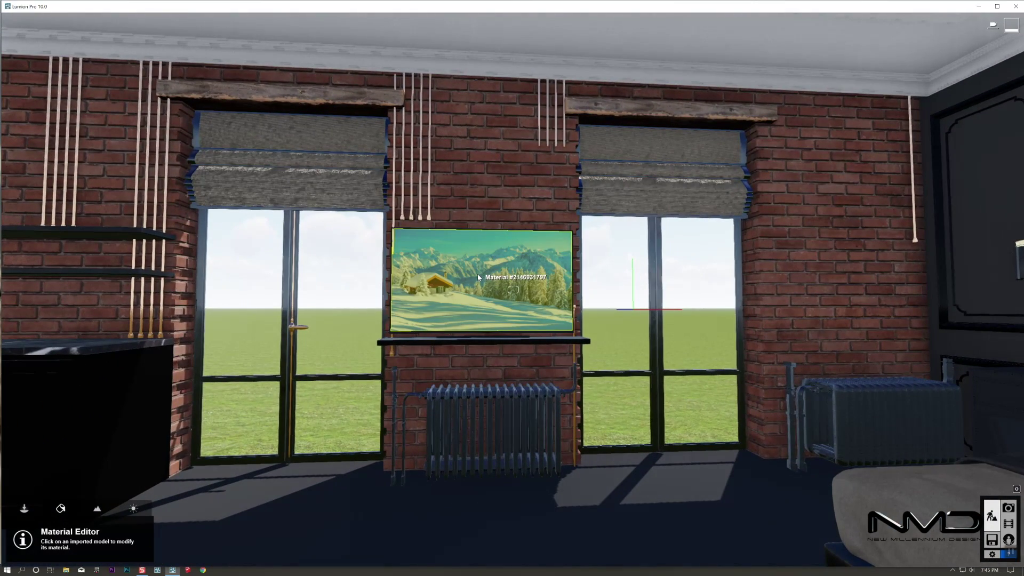
pyautogui.click(478, 273)
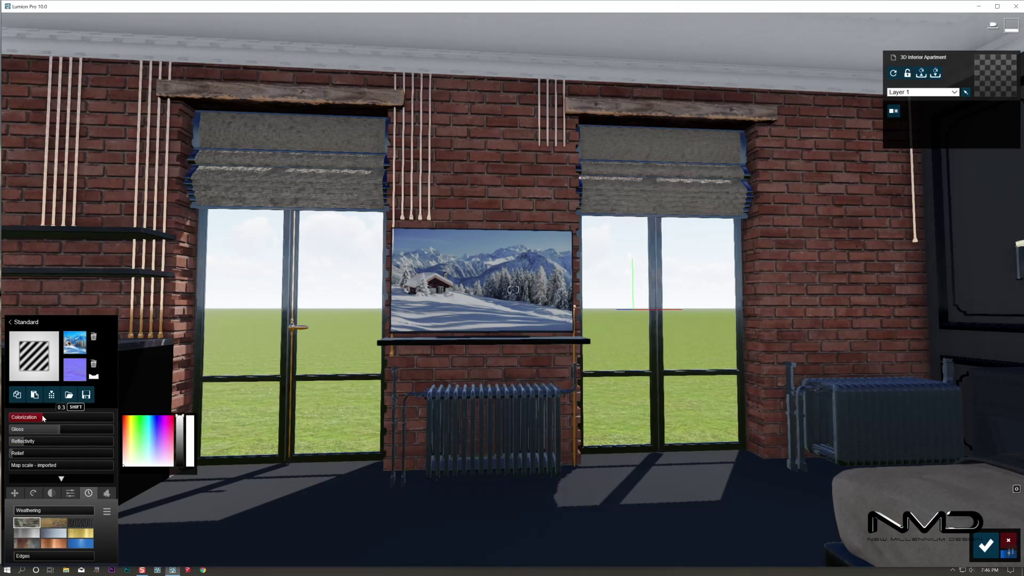
pyautogui.click(986, 546)
# Switch the terrain outside the apartment to a snow-covered landscape preset
pyautogui.press('w')
pyautogui.moveTo(550, 488); pyautogui.dragTo(395, 529, button='right')
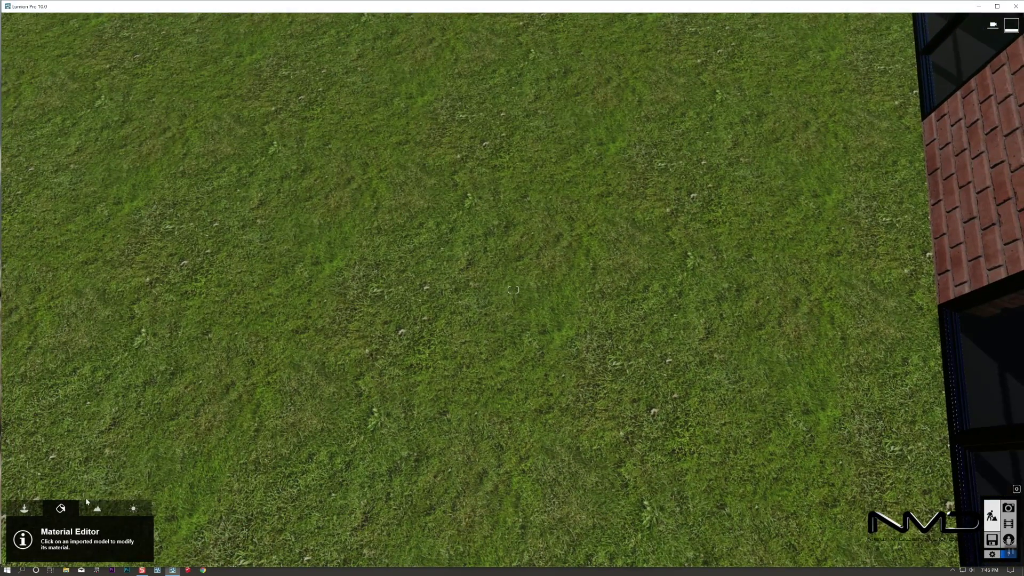
pyautogui.click(94, 507)
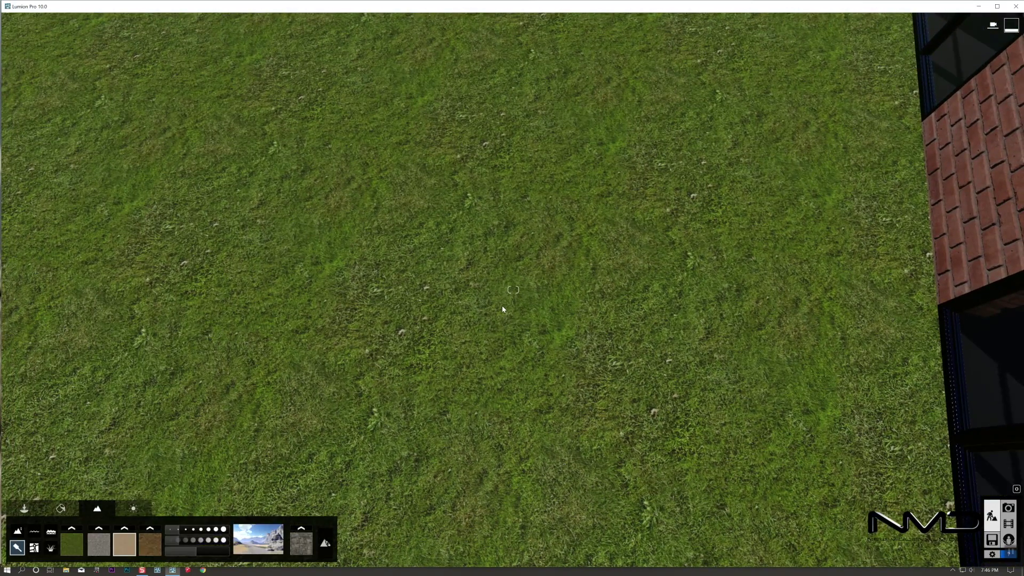
pyautogui.click(258, 539)
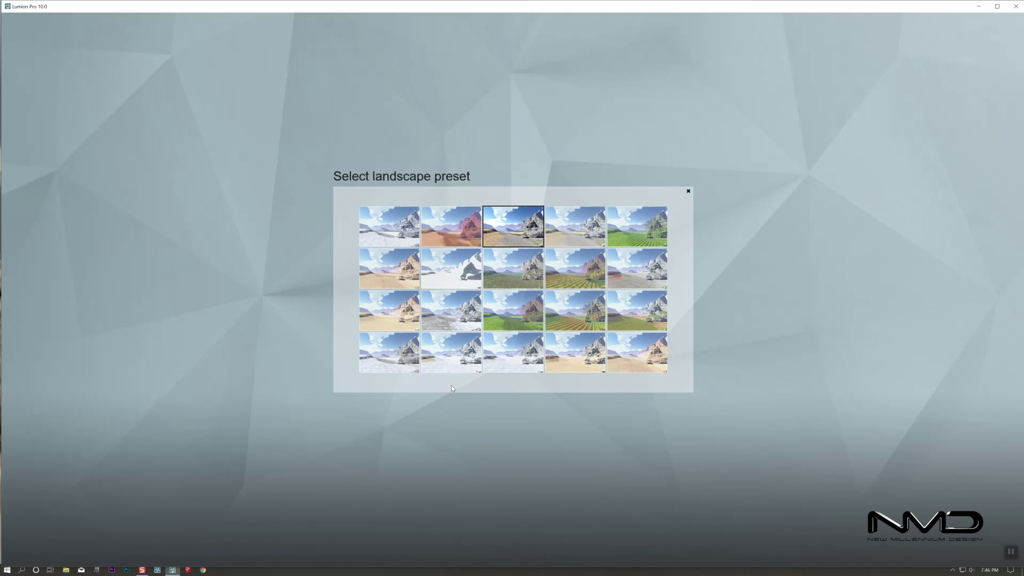
pyautogui.click(451, 366)
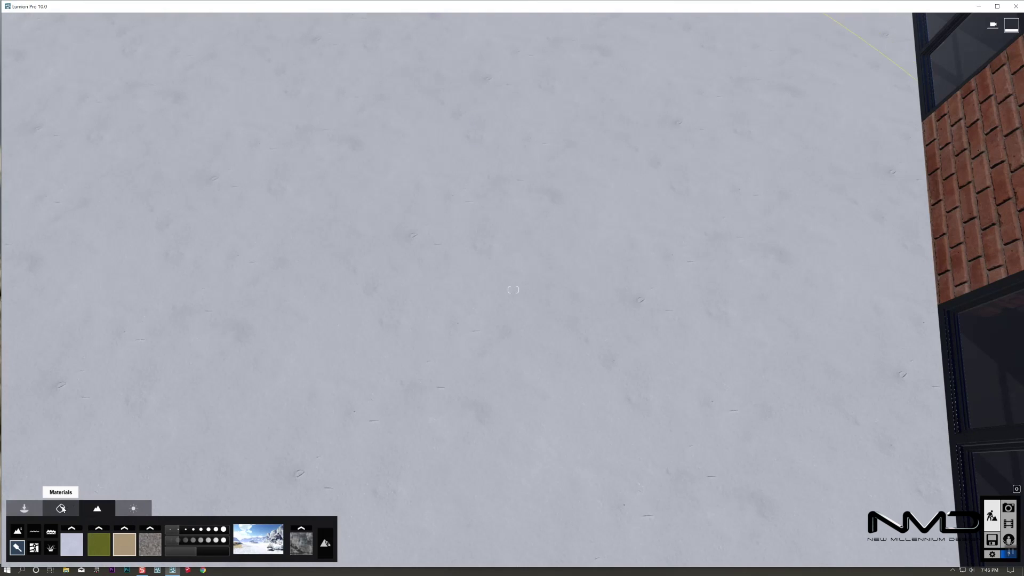
# Raise gentle hills in the snowy terrain outside the building with the Raise height brush
pyautogui.click(17, 531)
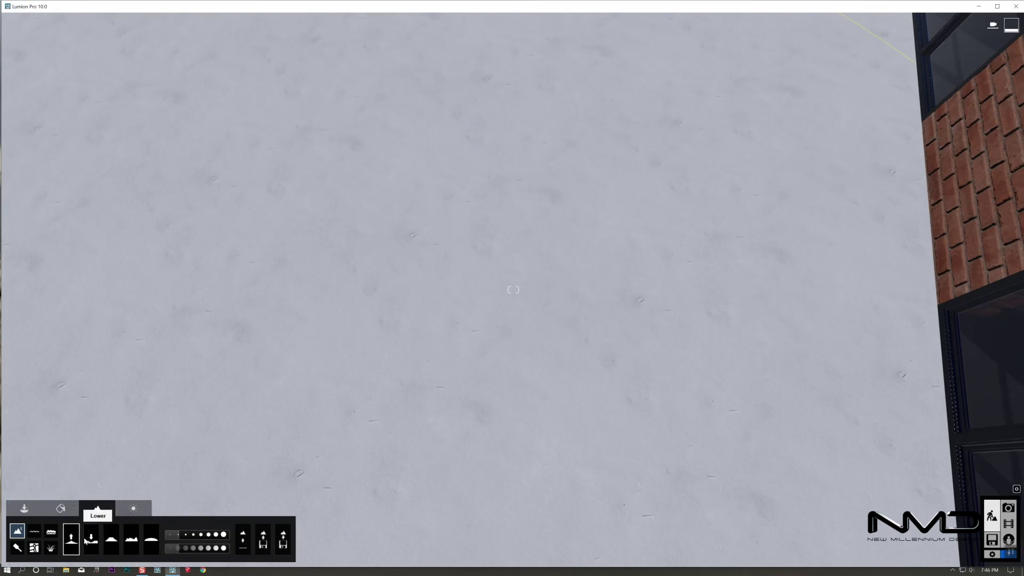
pyautogui.press('s')
pyautogui.moveTo(274, 167)
pyautogui.mouseDown(button='right')
pyautogui.moveTo(341, 176)
pyautogui.moveTo(299, 198)
pyautogui.moveTo(274, 167)
pyautogui.moveTo(299, 230)
pyautogui.moveTo(288, 295)
pyautogui.mouseUp(button='right')
pyautogui.press('s')
pyautogui.press('w')
pyautogui.moveTo(288, 296); pyautogui.dragTo(601, 203)
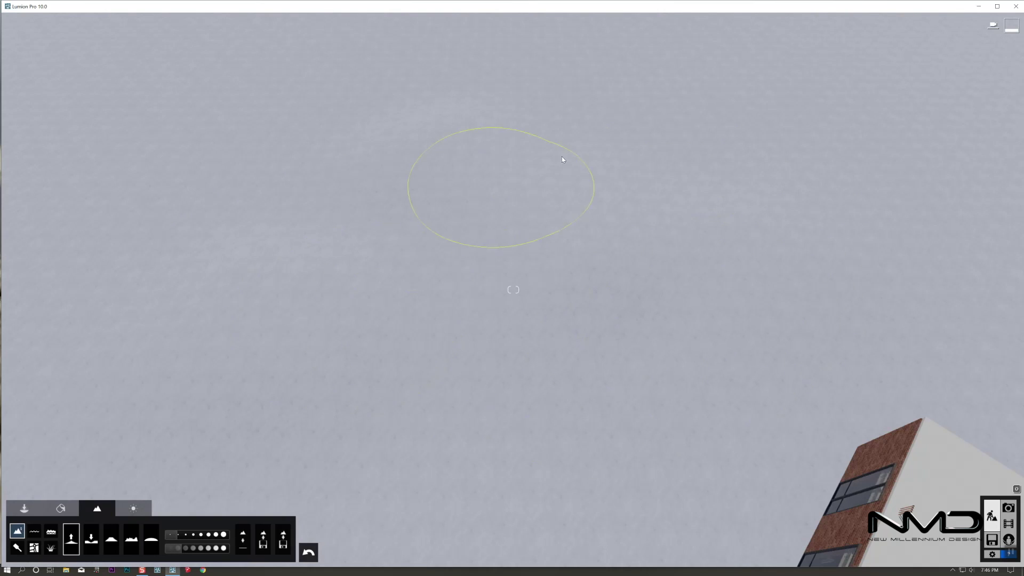
pyautogui.press('w')
pyautogui.moveTo(433, 331)
pyautogui.mouseDown(button='right')
pyautogui.moveTo(469, 384)
pyautogui.moveTo(411, 352)
pyautogui.moveTo(417, 385)
pyautogui.mouseUp(button='right')
pyautogui.press('s')
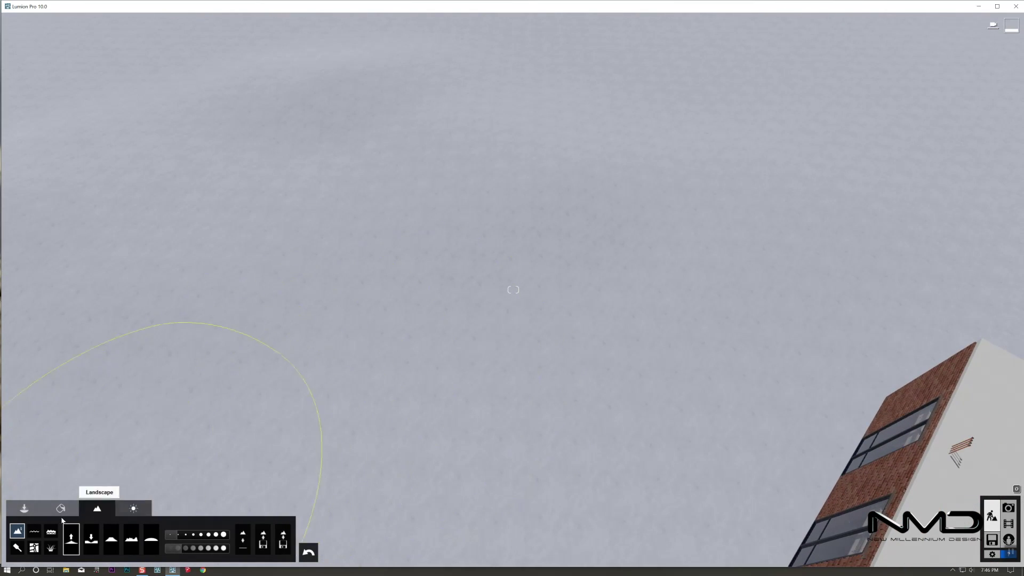
# Place several fine-detail spruce 002 trees on the snow outside the building
pyautogui.click(24, 508)
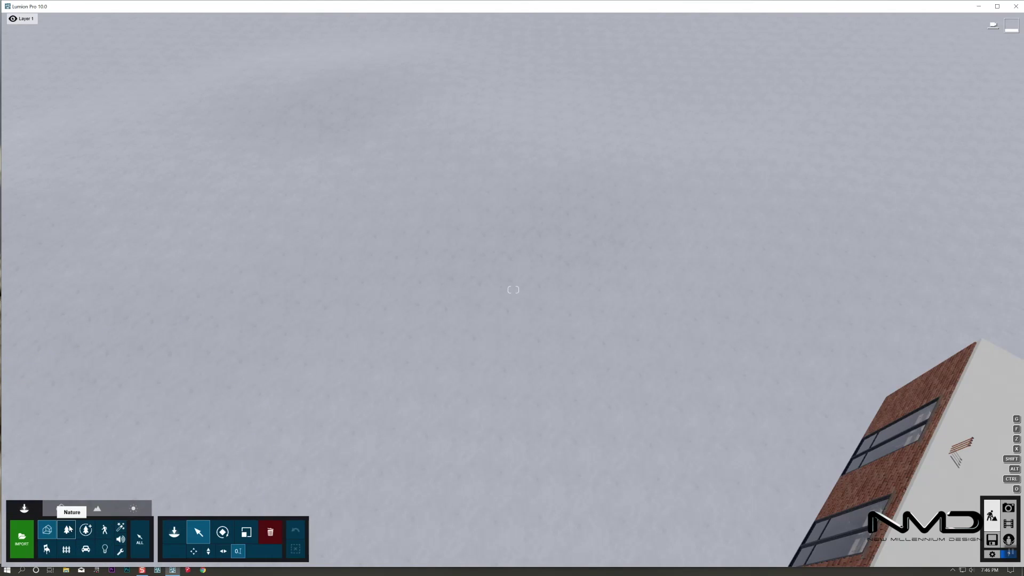
pyautogui.click(85, 529)
pyautogui.click(176, 531)
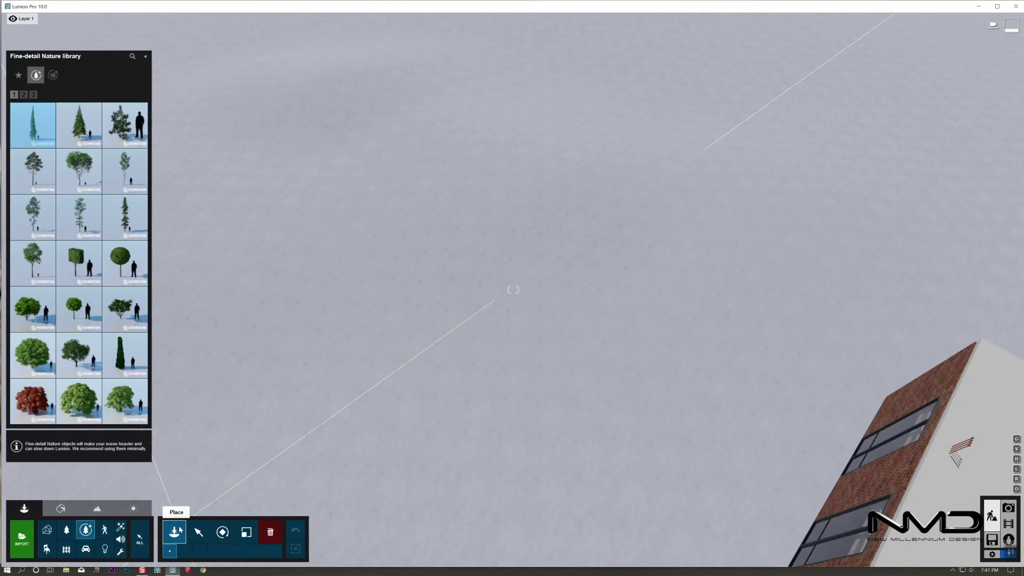
pyautogui.click(78, 125)
pyautogui.click(595, 251)
pyautogui.click(407, 245)
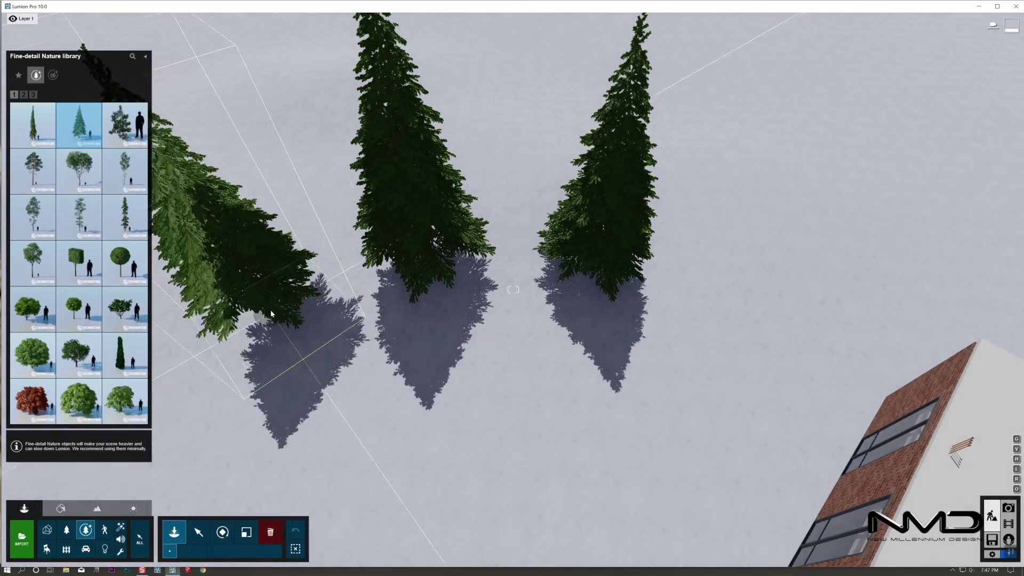
pyautogui.scroll(-3, 510, 371)
pyautogui.moveTo(510, 372); pyautogui.dragTo(437, 330, button='right')
pyautogui.click(265, 269)
pyautogui.click(367, 156)
# Scatter tall, slender spruce 001 trees among and around the shorter spruces
pyautogui.click(42, 133)
pyautogui.click(293, 208)
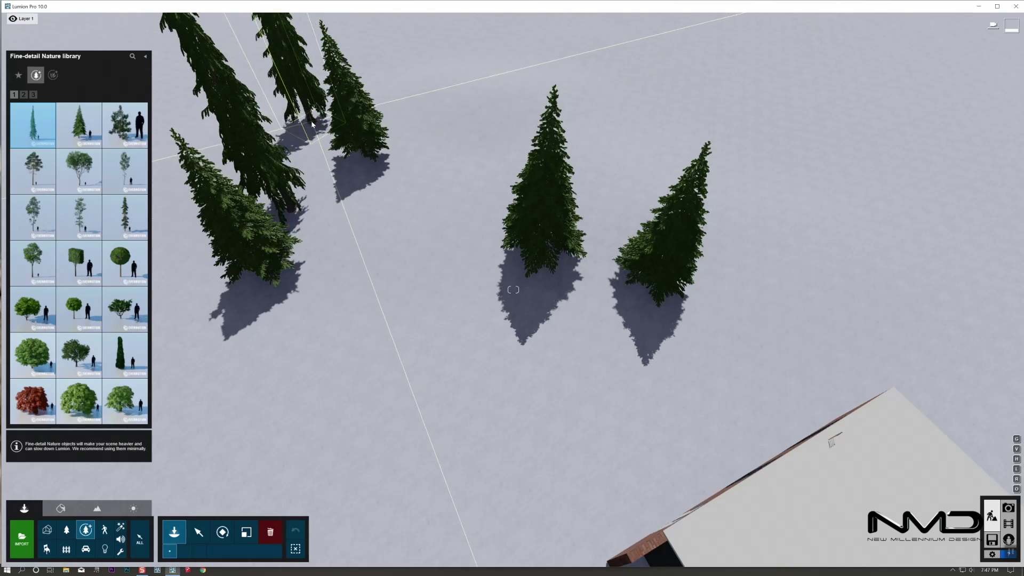
pyautogui.click(310, 116)
pyautogui.click(495, 252)
pyautogui.click(643, 199)
pyautogui.click(169, 345)
pyautogui.click(459, 393)
pyautogui.moveTo(460, 392); pyautogui.dragTo(438, 251, button='right')
pyautogui.click(621, 176)
# Fill the gaps between the tall spruces with five more spruce 002 trees
pyautogui.click(79, 126)
pyautogui.click(408, 285)
pyautogui.click(452, 207)
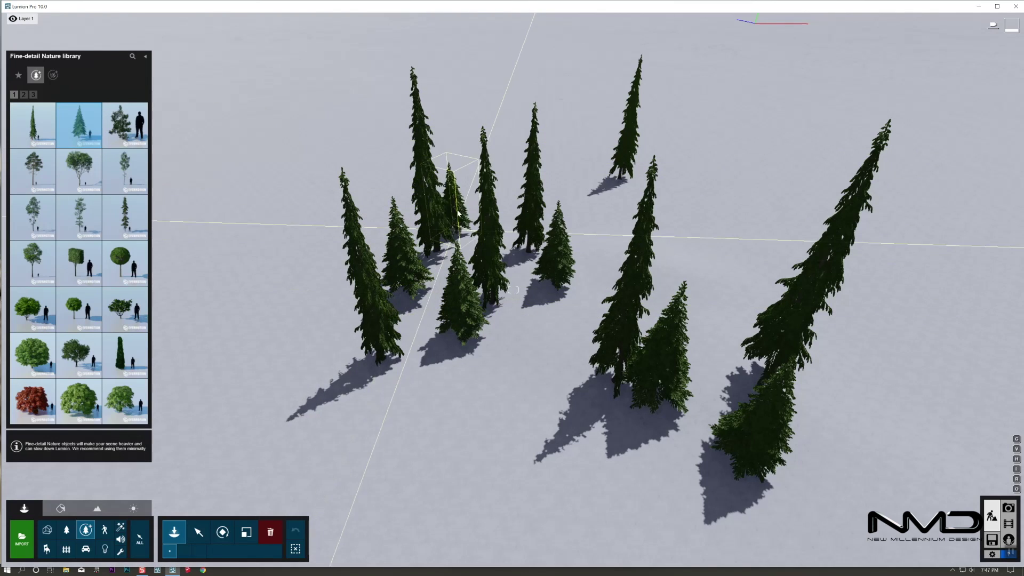
pyautogui.click(556, 190)
pyautogui.click(698, 339)
pyautogui.click(861, 395)
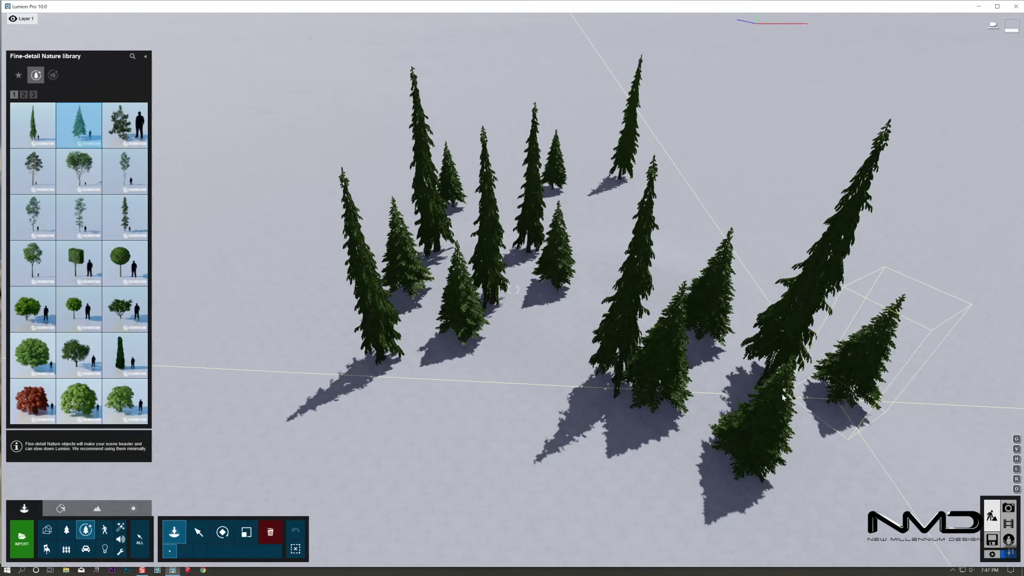
# Select all spruce 002 trees and randomize their size
pyautogui.click(198, 532)
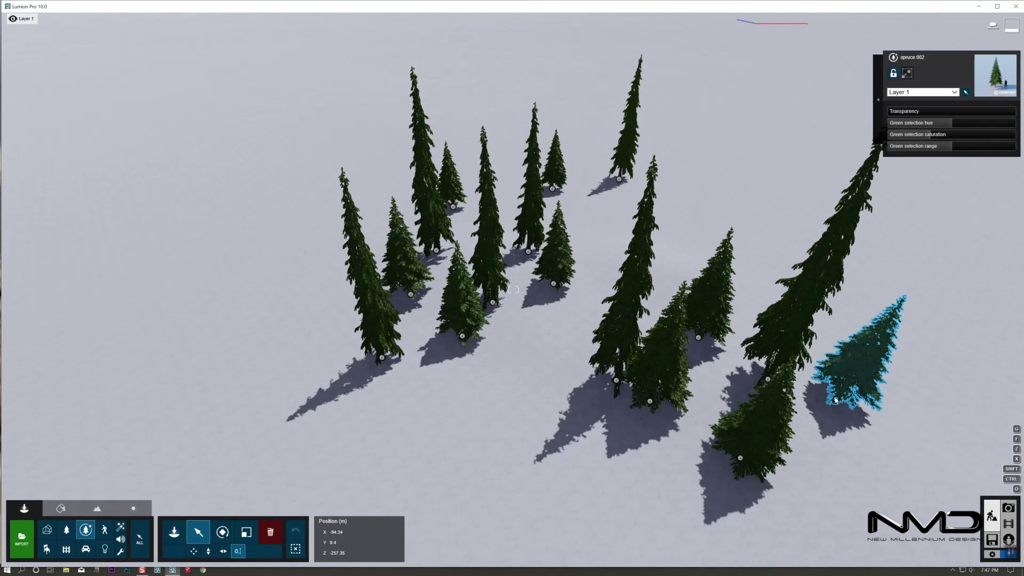
pyautogui.click(878, 101)
pyautogui.click(852, 83)
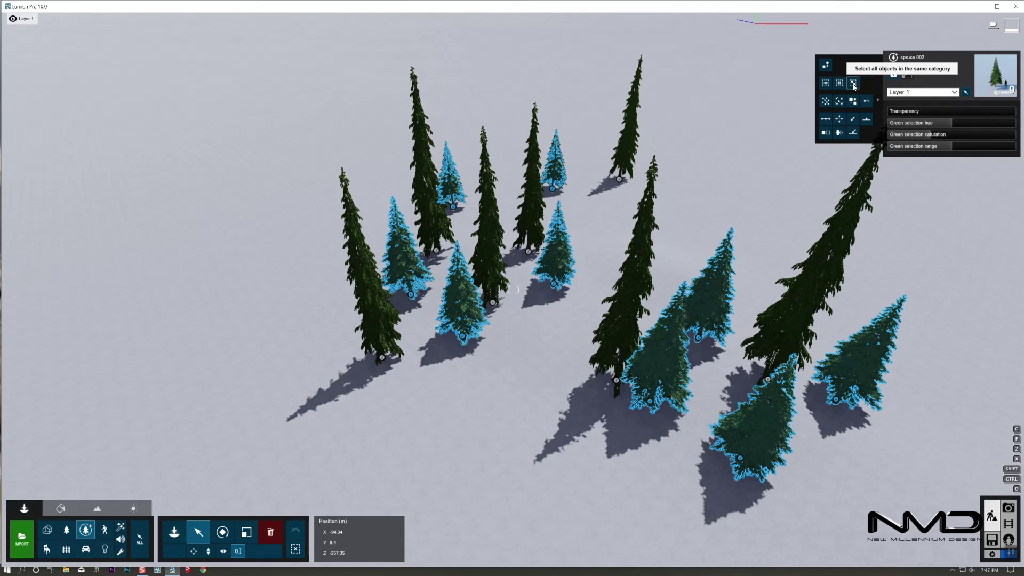
pyautogui.click(839, 101)
pyautogui.click(853, 102)
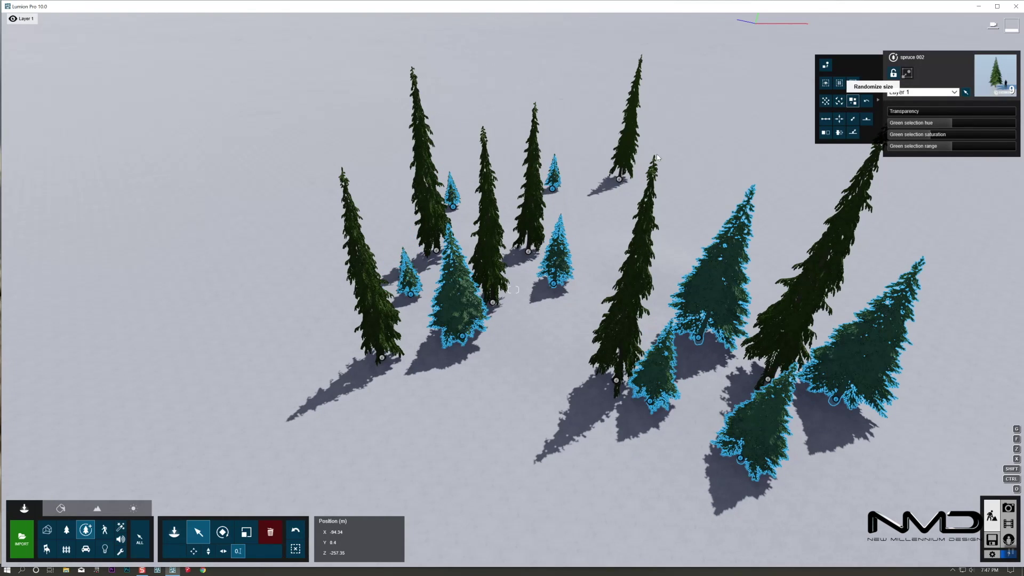
# Select all spruce 001 trees and randomize their size
pyautogui.click(617, 381)
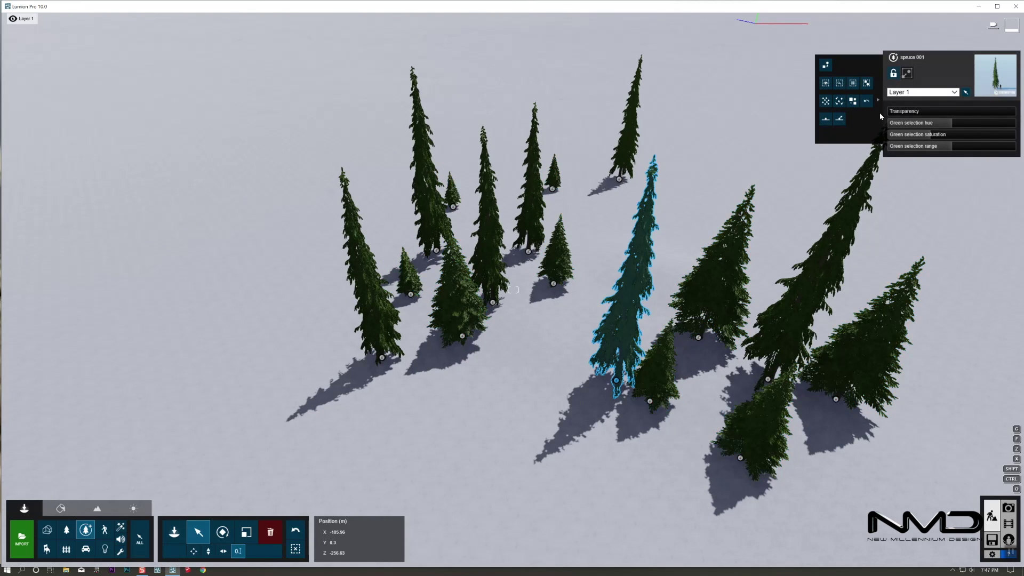
pyautogui.click(852, 84)
pyautogui.click(840, 101)
pyautogui.click(839, 101)
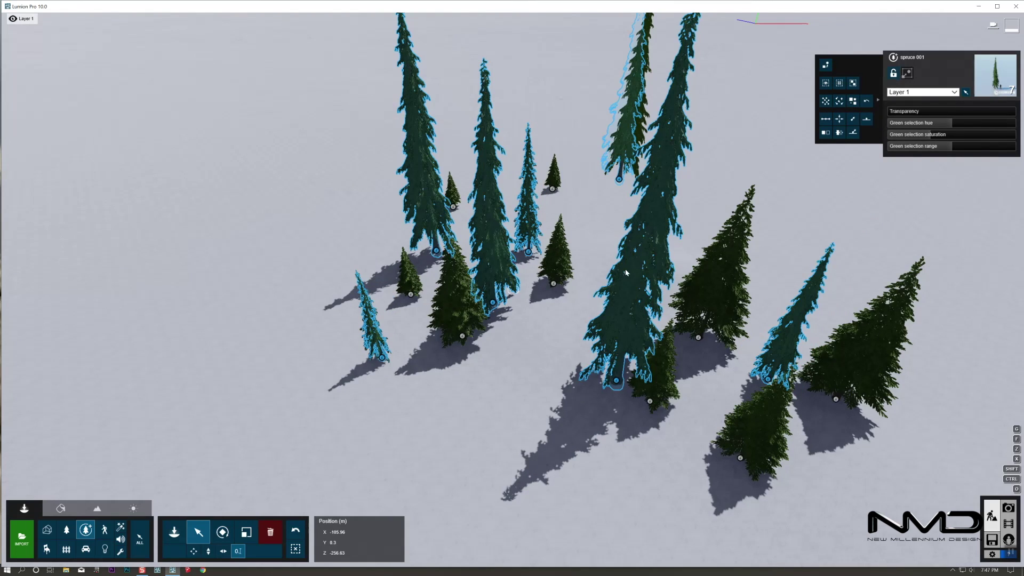
# Check the spruces through the windows from the stored Photo 1 camera, and return to Build mode among the trees
pyautogui.click(1009, 508)
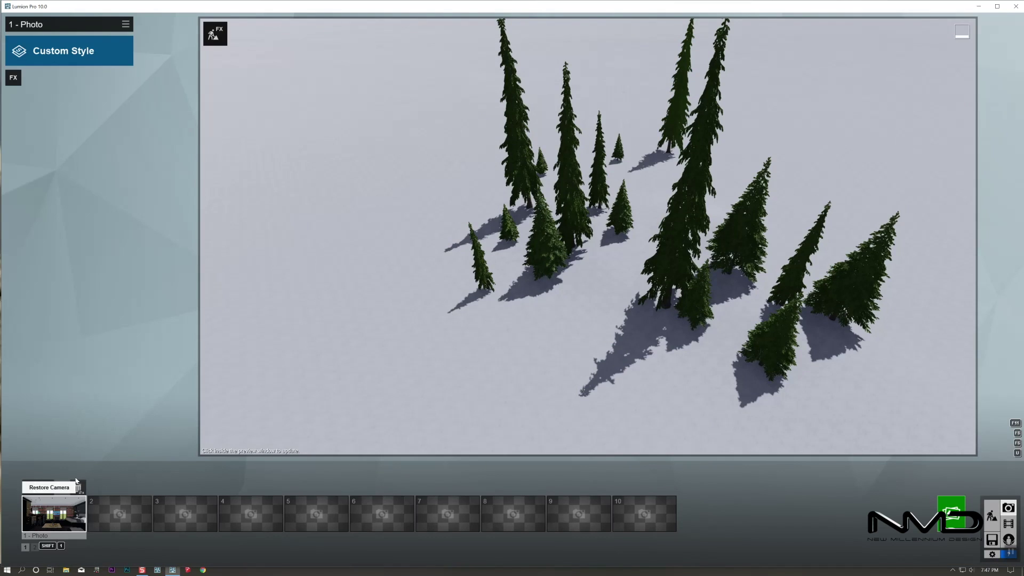
pyautogui.click(53, 512)
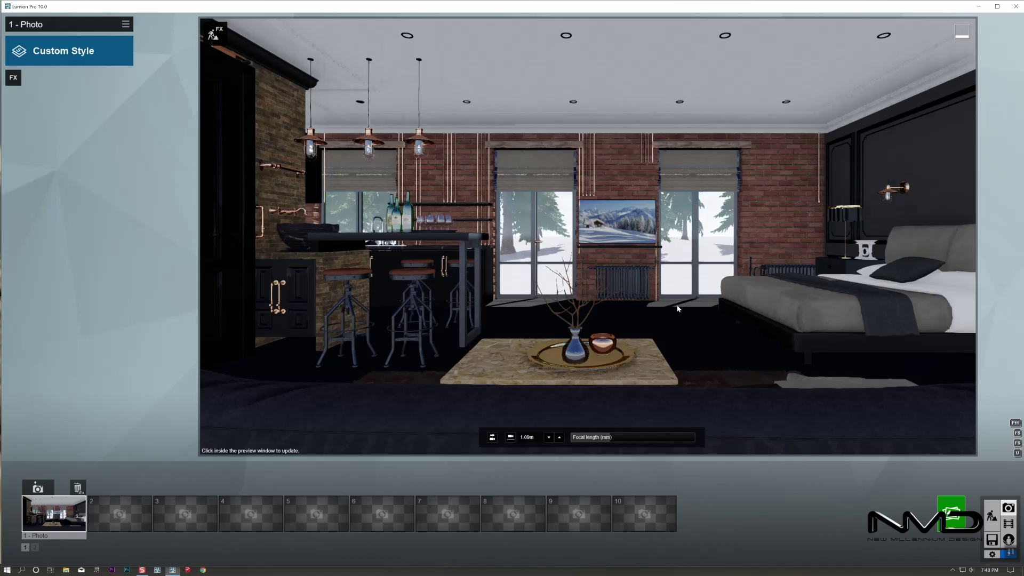
pyautogui.click(991, 516)
pyautogui.press('w')
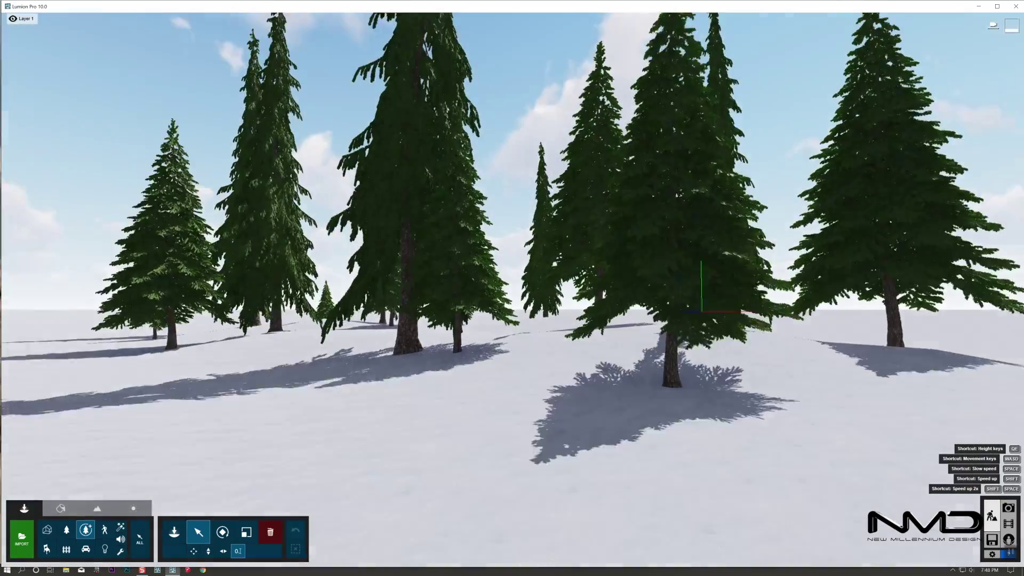
# Move three spruces from the back and left of the group into the gaps on its right side
pyautogui.moveTo(513, 290); pyautogui.dragTo(513, 342, button='right')
pyautogui.press('s')
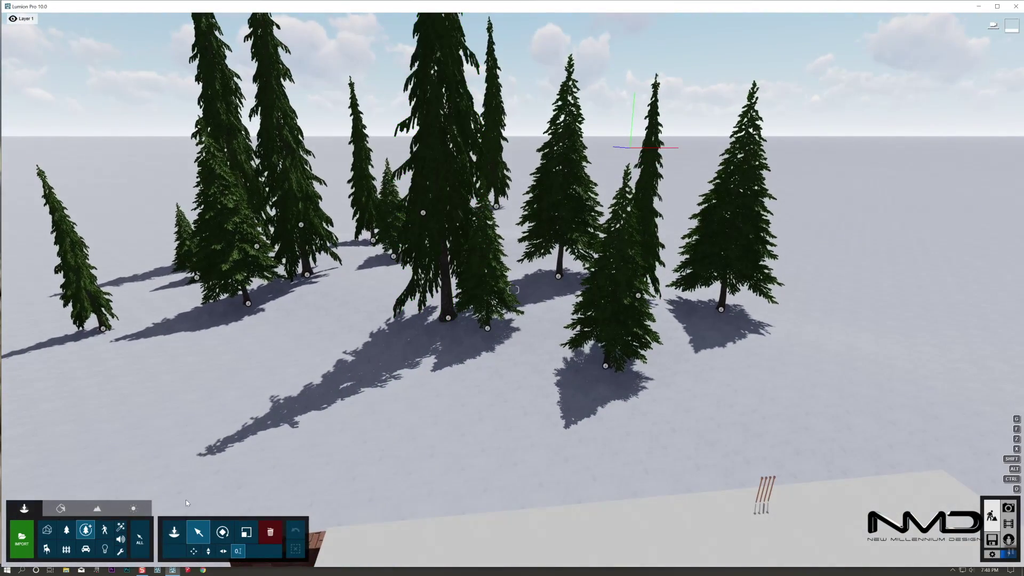
pyautogui.moveTo(393, 257); pyautogui.dragTo(516, 258)
pyautogui.moveTo(373, 240); pyautogui.dragTo(680, 248)
pyautogui.moveTo(308, 273); pyautogui.dragTo(670, 268)
# Resize a spruce near the middle and move the outlying left-hand spruces in toward the group
pyautogui.press('l')
pyautogui.moveTo(670, 268)
pyautogui.mouseDown(button='right')
pyautogui.moveTo(720, 292)
pyautogui.moveTo(689, 270)
pyautogui.mouseUp(button='right')
pyautogui.press('s')
pyautogui.moveTo(440, 271); pyautogui.dragTo(425, 294)
pyautogui.press('m')
pyautogui.moveTo(268, 306); pyautogui.dragTo(380, 269)
pyautogui.press('l')
pyautogui.press('m')
pyautogui.moveTo(198, 344); pyautogui.dragTo(370, 373)
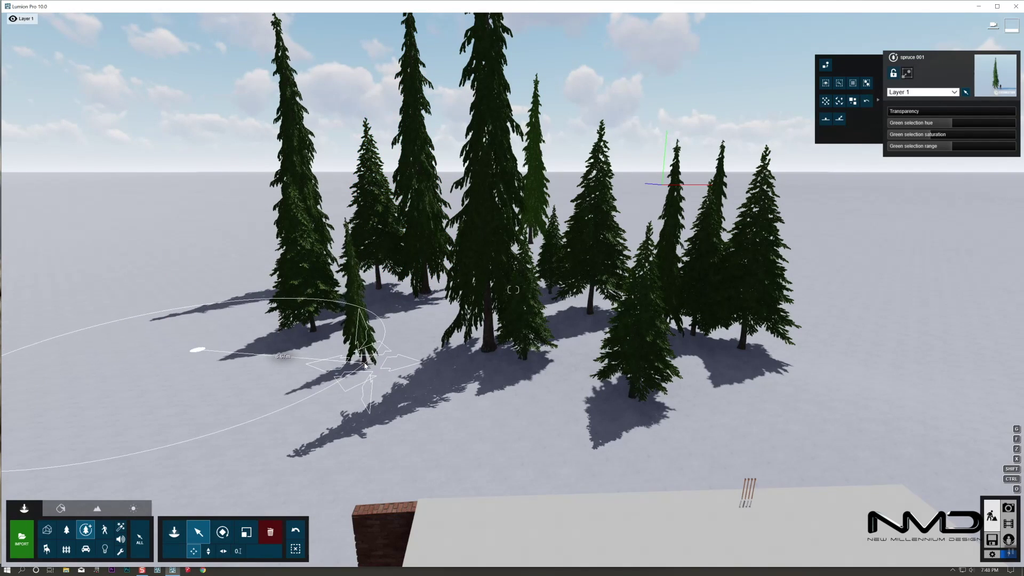
# Place five small pine 002 trees in front of and between the spruces
pyautogui.click(175, 531)
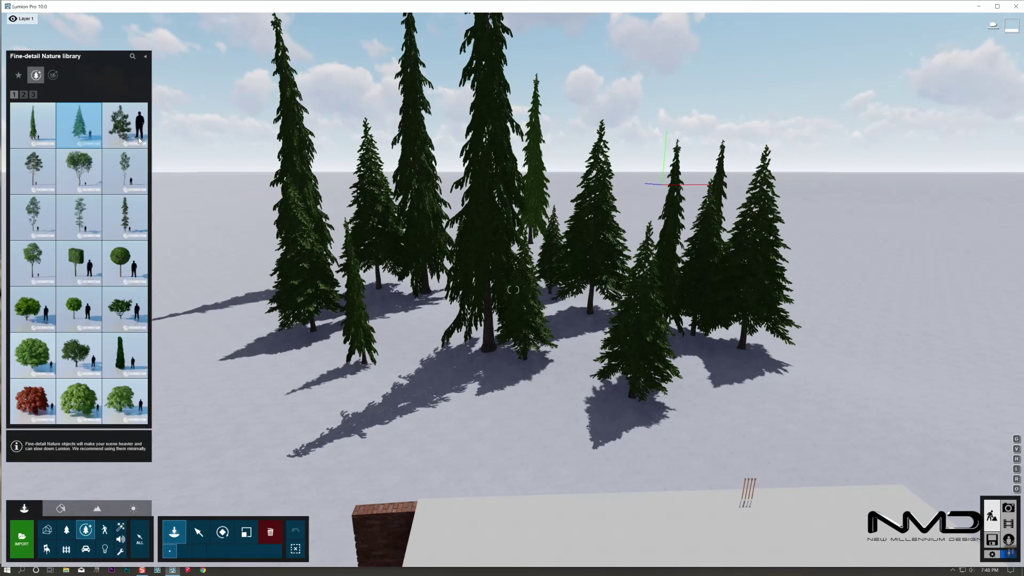
pyautogui.click(125, 124)
pyautogui.click(554, 421)
pyautogui.click(698, 382)
pyautogui.click(423, 411)
pyautogui.click(506, 450)
pyautogui.click(577, 344)
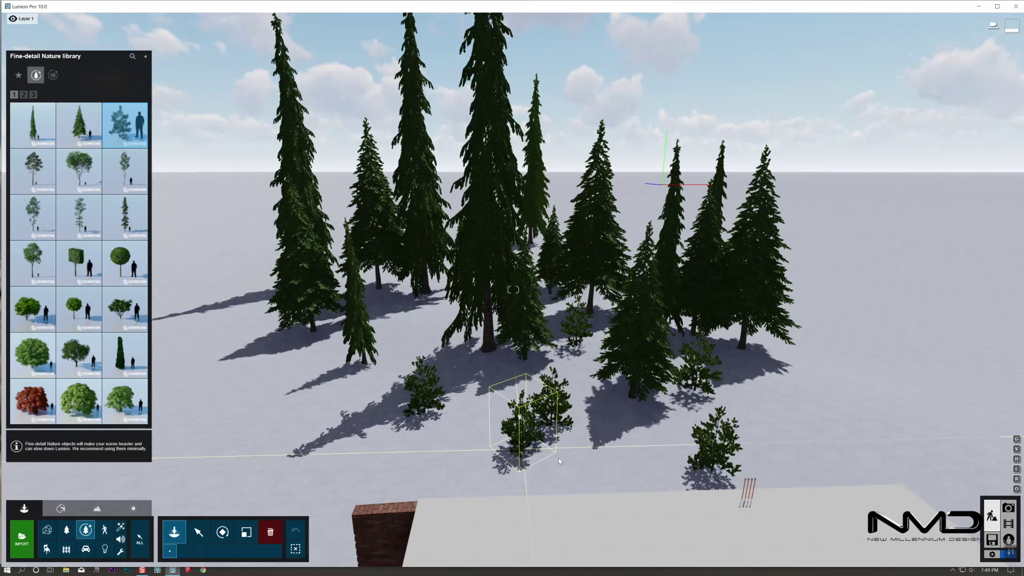
pyautogui.press('Escape')
# Select all pine 002 trees and randomize their size
pyautogui.click(712, 472)
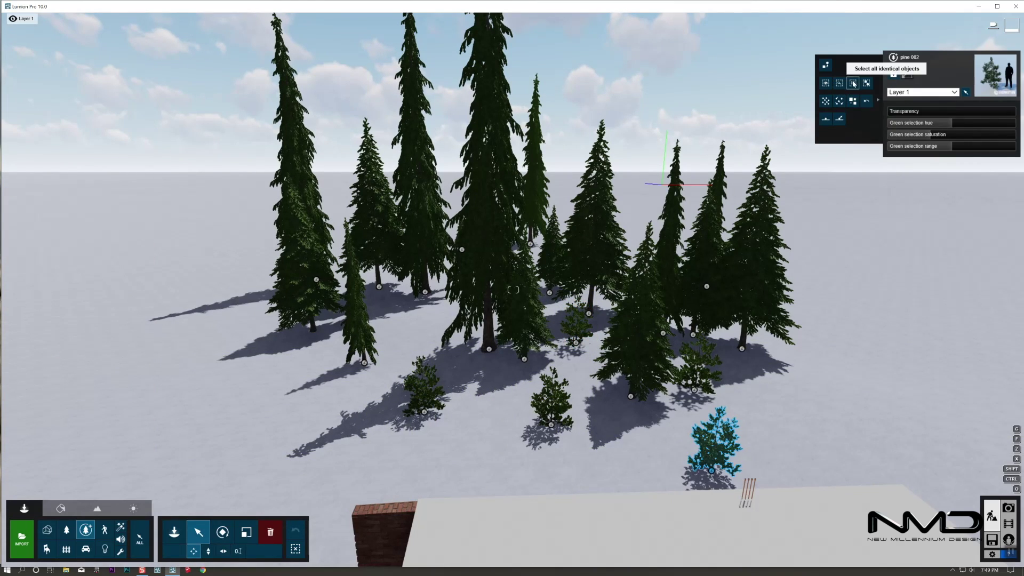
pyautogui.click(840, 84)
pyautogui.click(840, 101)
pyautogui.click(853, 101)
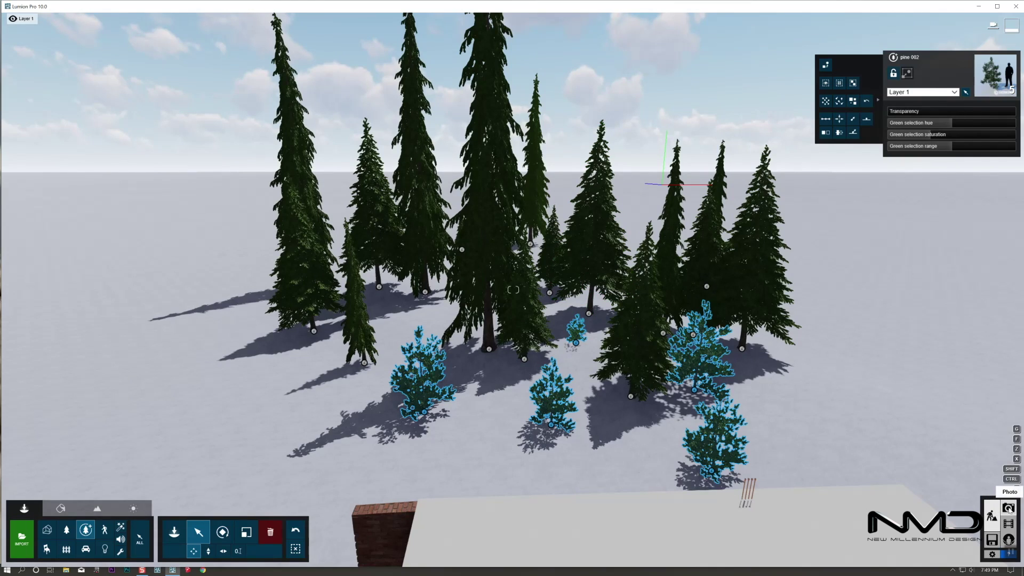
# Apply the Realistic style to Photo 1
pyautogui.click(1009, 509)
pyautogui.click(53, 513)
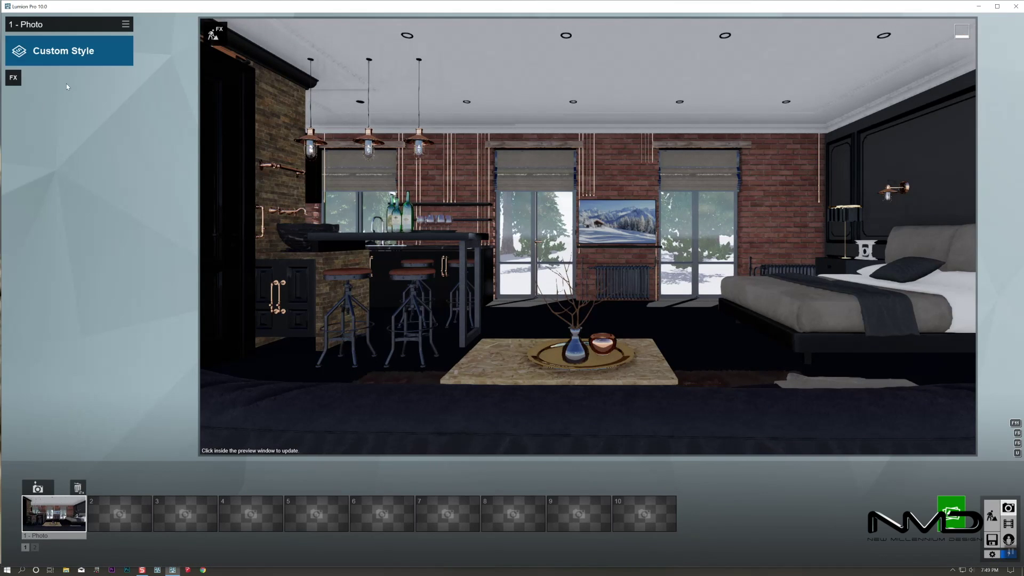
pyautogui.click(74, 58)
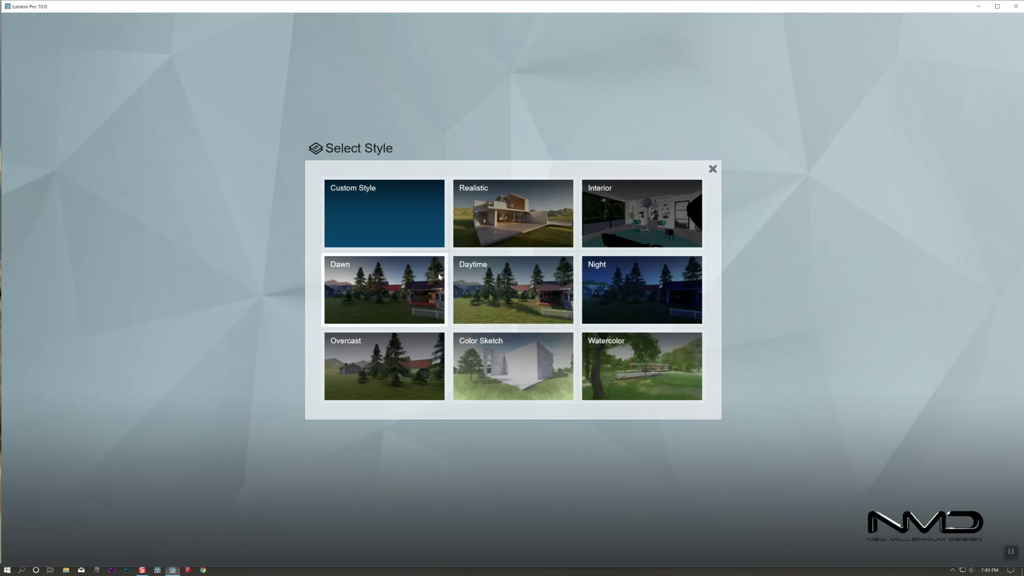
pyautogui.click(510, 230)
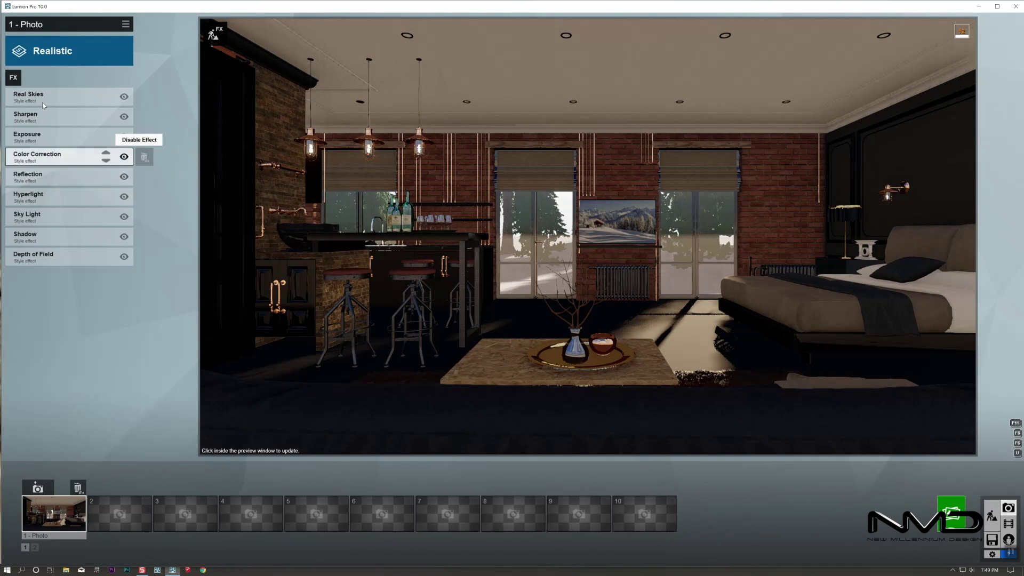
# Add the Precipitation weather effect to Photo 1
pyautogui.click(13, 77)
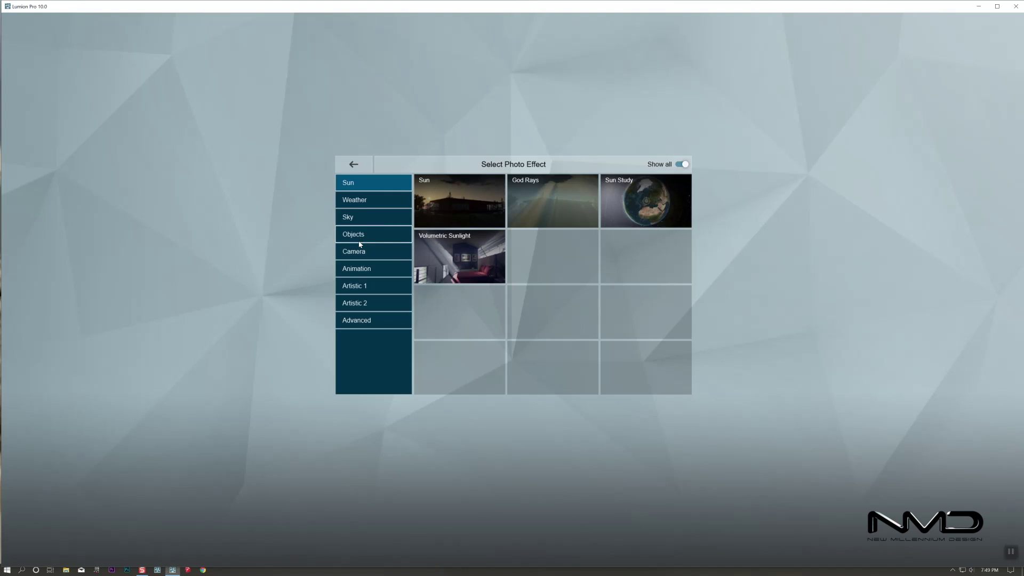
pyautogui.click(398, 215)
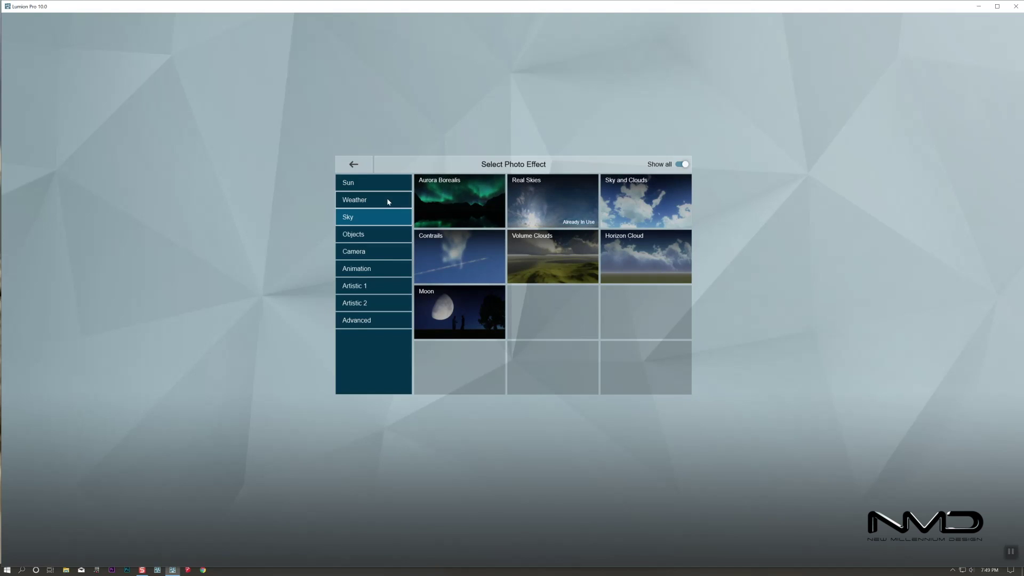
pyautogui.click(388, 201)
pyautogui.click(646, 201)
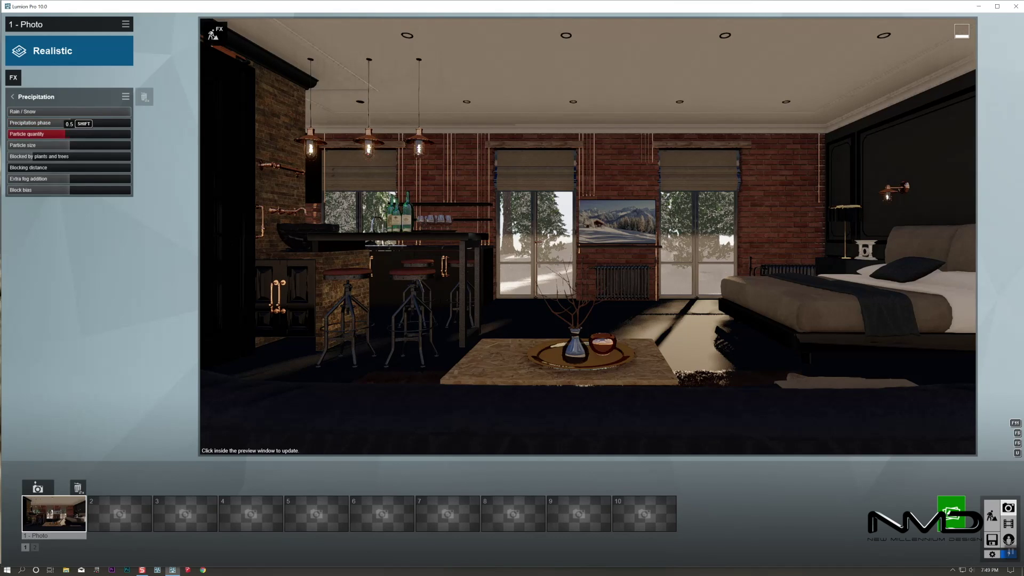
pyautogui.click(13, 97)
# In the Real Skies effect, set the heading to about -37.4° and the overall brightness to 1.7
pyautogui.click(80, 126)
pyautogui.click(58, 144)
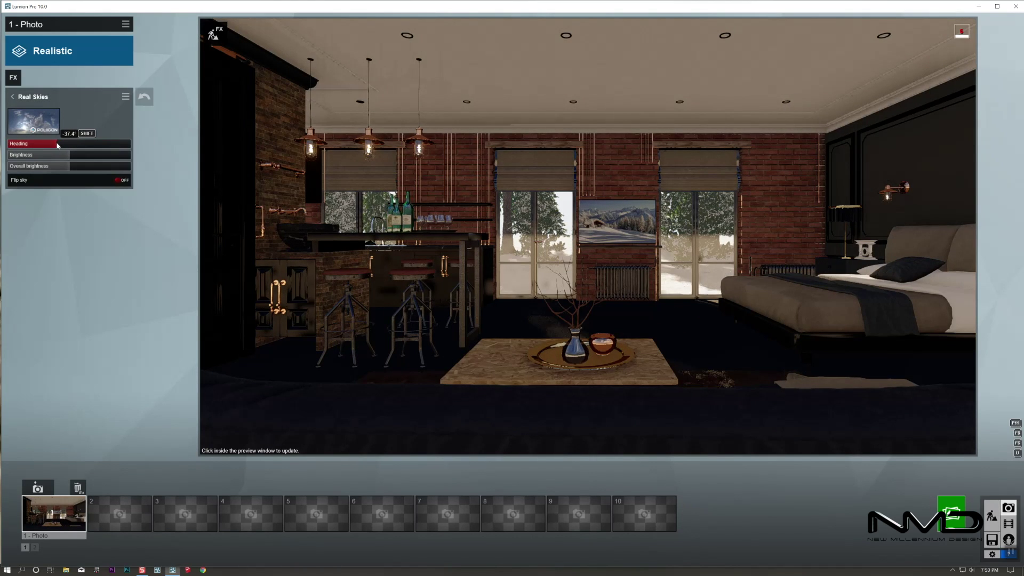
pyautogui.click(60, 145)
pyautogui.keyDown('shift'); pyautogui.moveTo(60, 144); pyautogui.dragTo(27, 147); pyautogui.keyUp('shift')
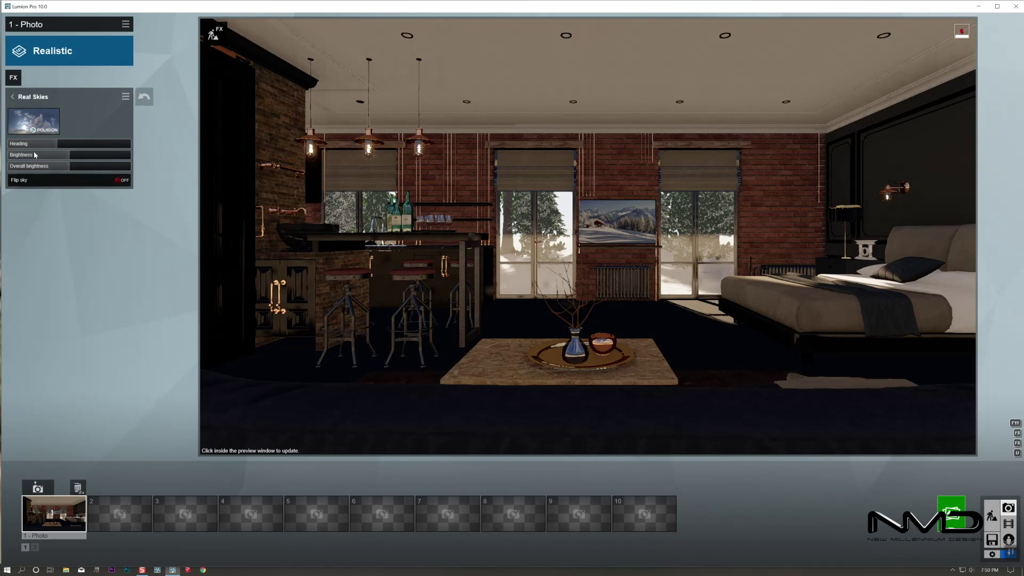
pyautogui.keyDown('shift'); pyautogui.moveTo(64, 159); pyautogui.dragTo(65, 159); pyautogui.keyUp('shift')
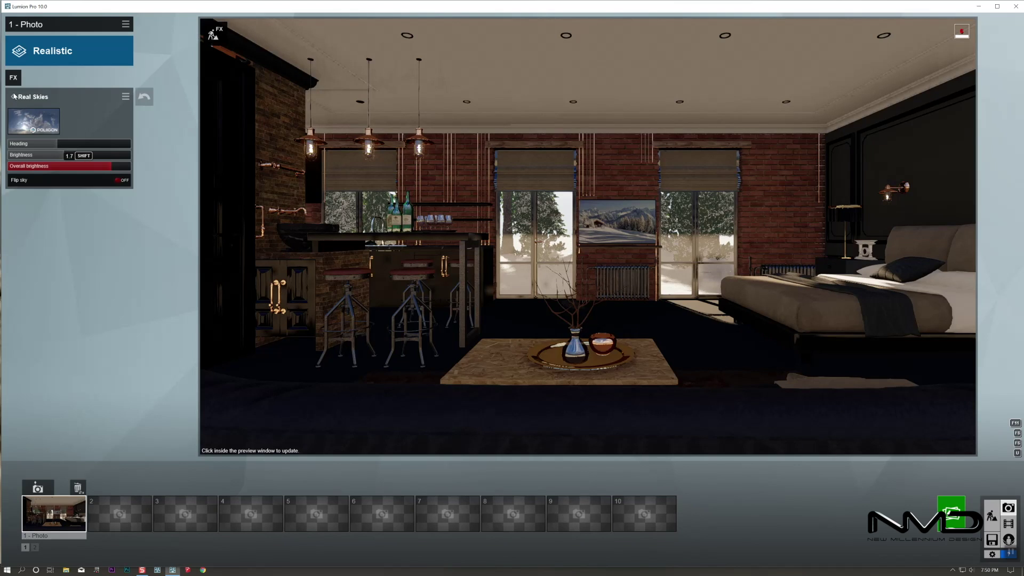
pyautogui.click(14, 97)
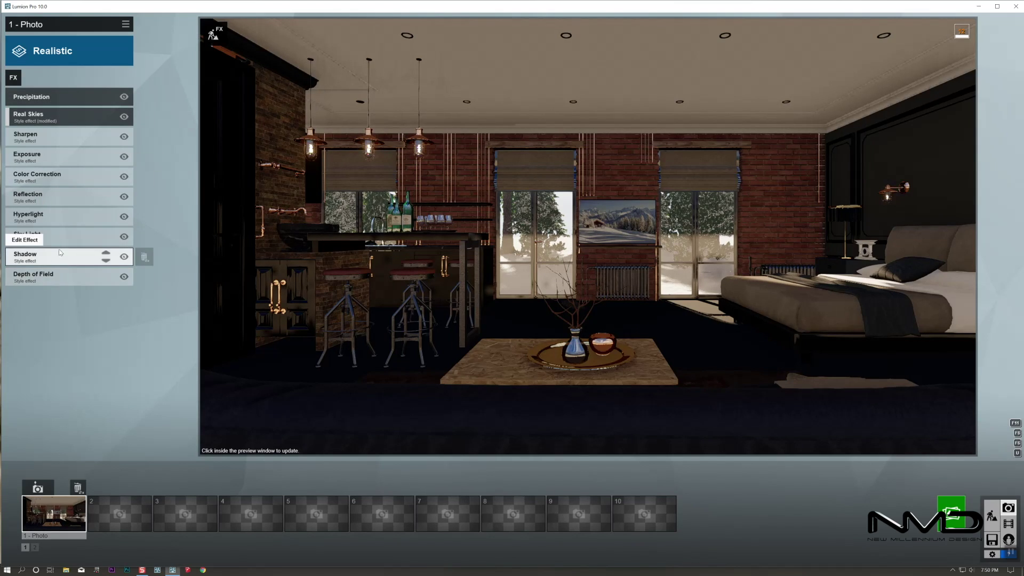
# Review the settings of the Sky Light, Shadow and Hyperlight effects
pyautogui.click(32, 236)
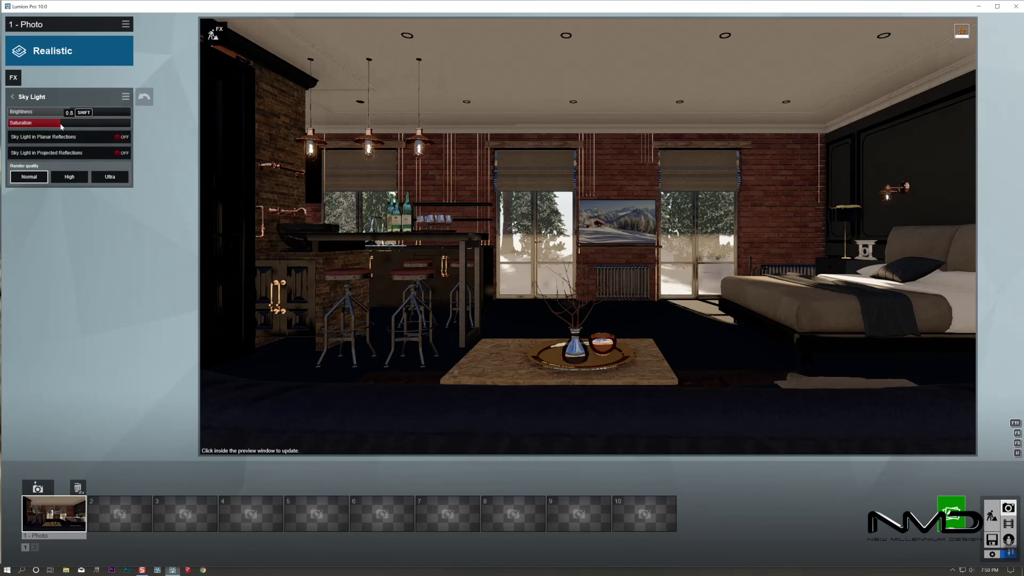
pyautogui.click(18, 98)
pyautogui.click(94, 199)
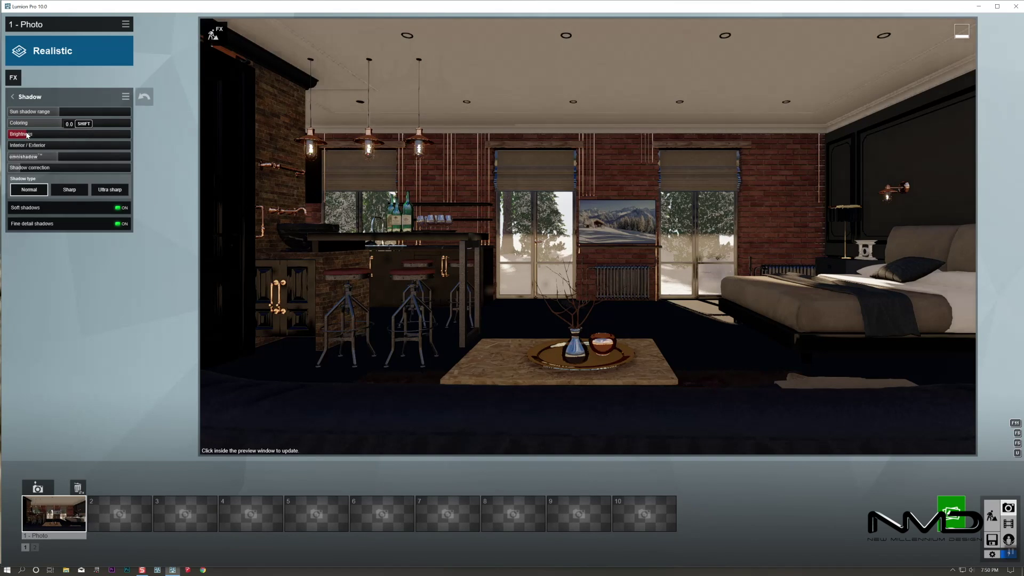
pyautogui.click(12, 98)
pyautogui.click(53, 219)
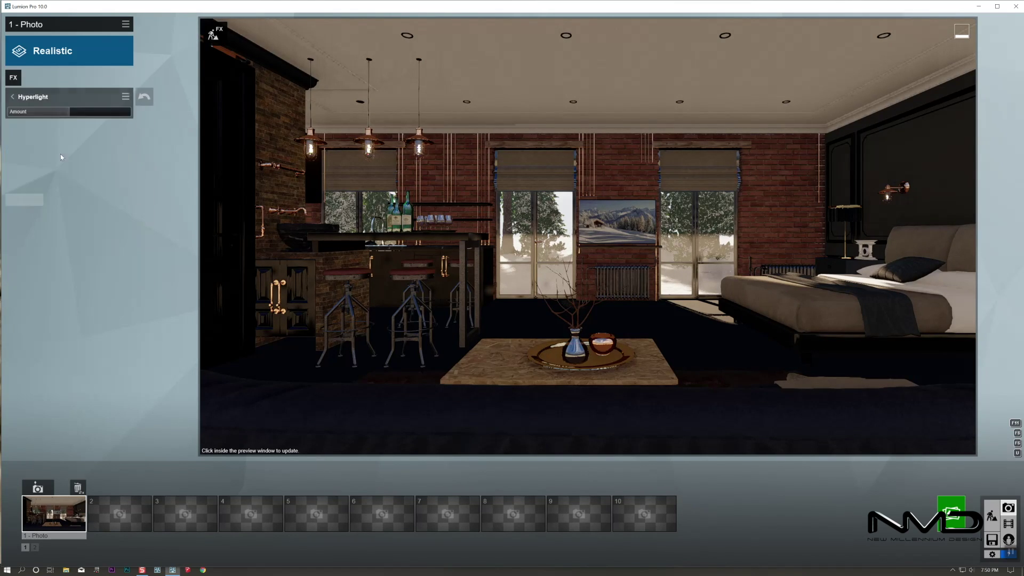
pyautogui.click(13, 97)
# Add two reflection planes in the Reflection effect so that the glass of all three windows is covered
pyautogui.click(20, 140)
pyautogui.click(26, 121)
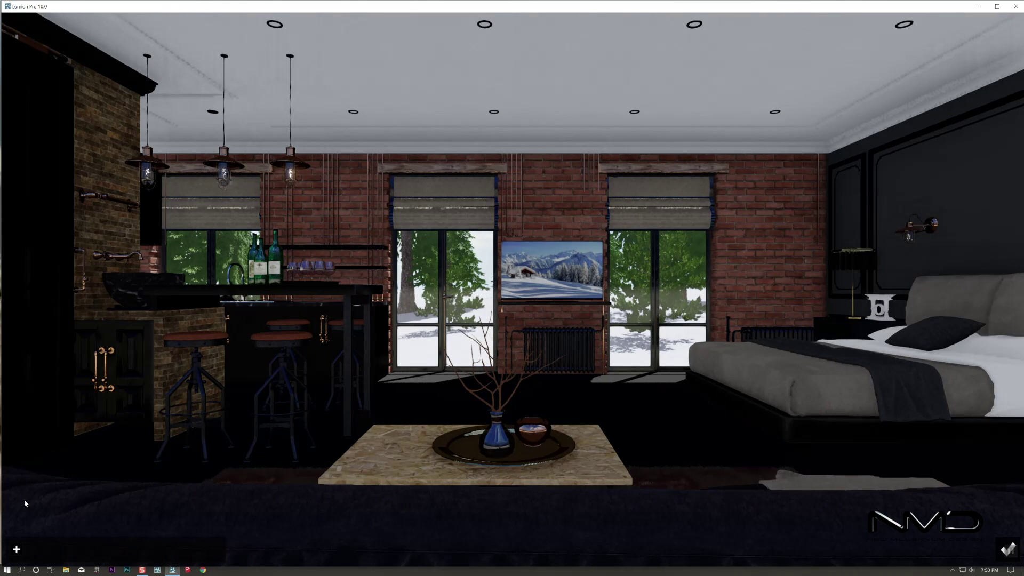
pyautogui.click(475, 299)
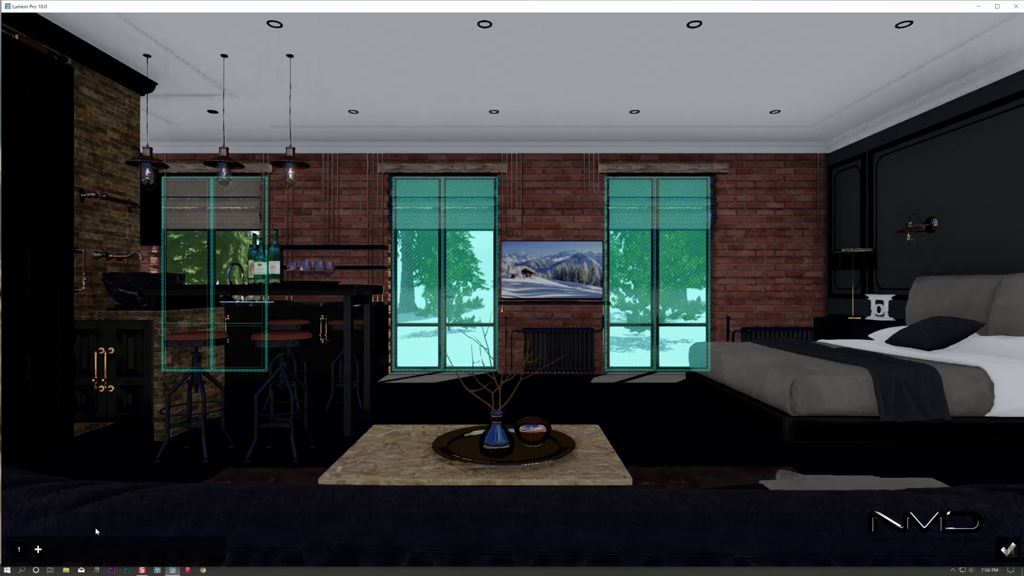
pyautogui.click(42, 545)
pyautogui.click(240, 267)
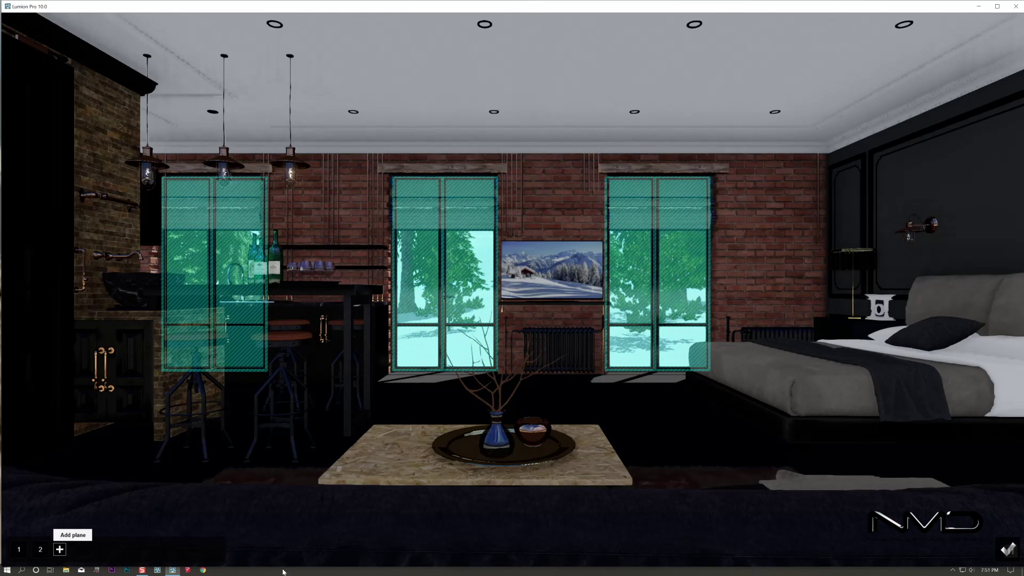
pyautogui.click(1007, 549)
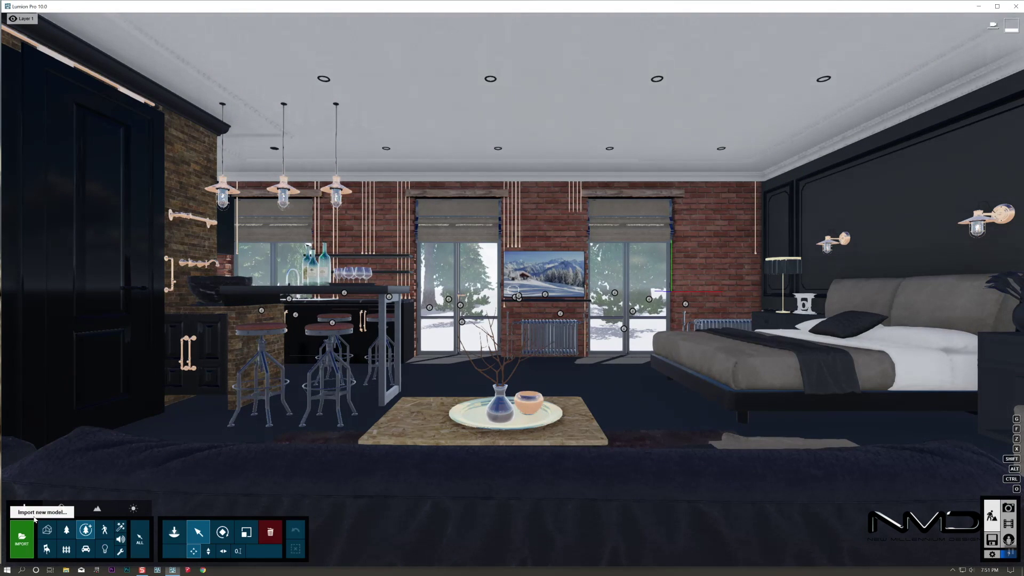
# Assign the indoor wood material Polii Wood Flooring 038 3k to the apartment floor
pyautogui.click(60, 509)
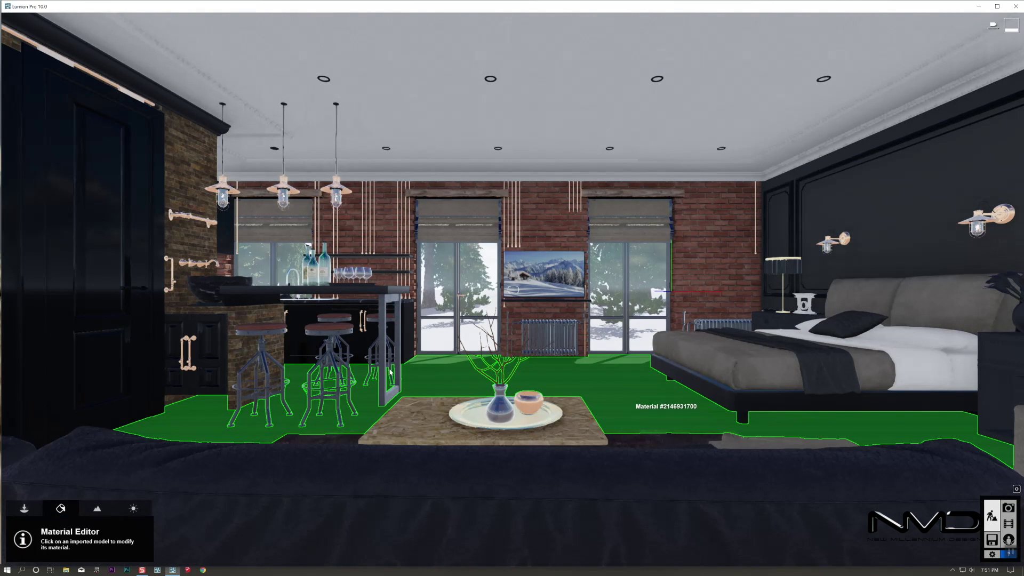
pyautogui.click(379, 368)
pyautogui.press('w')
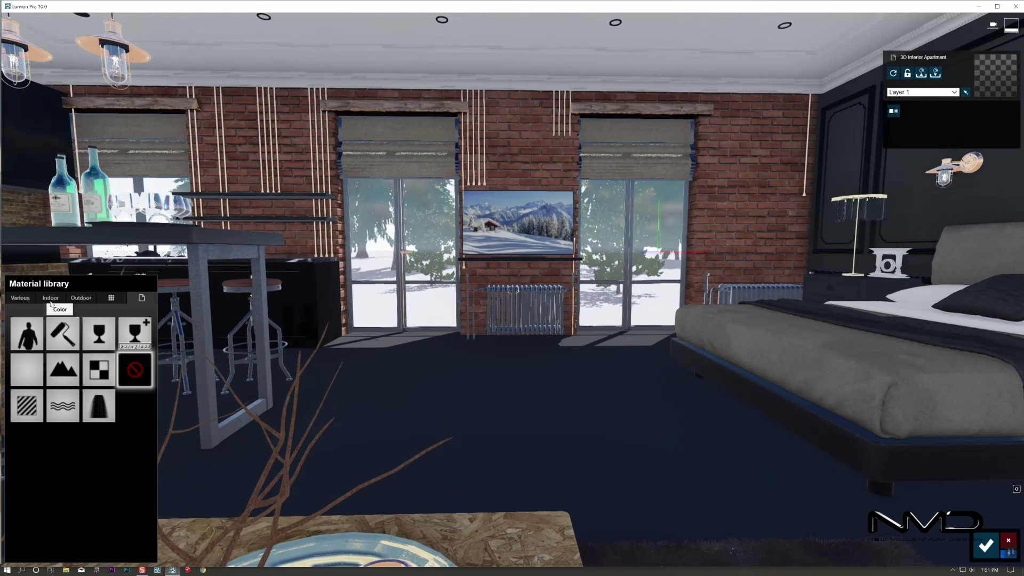
pyautogui.click(51, 299)
pyautogui.click(108, 343)
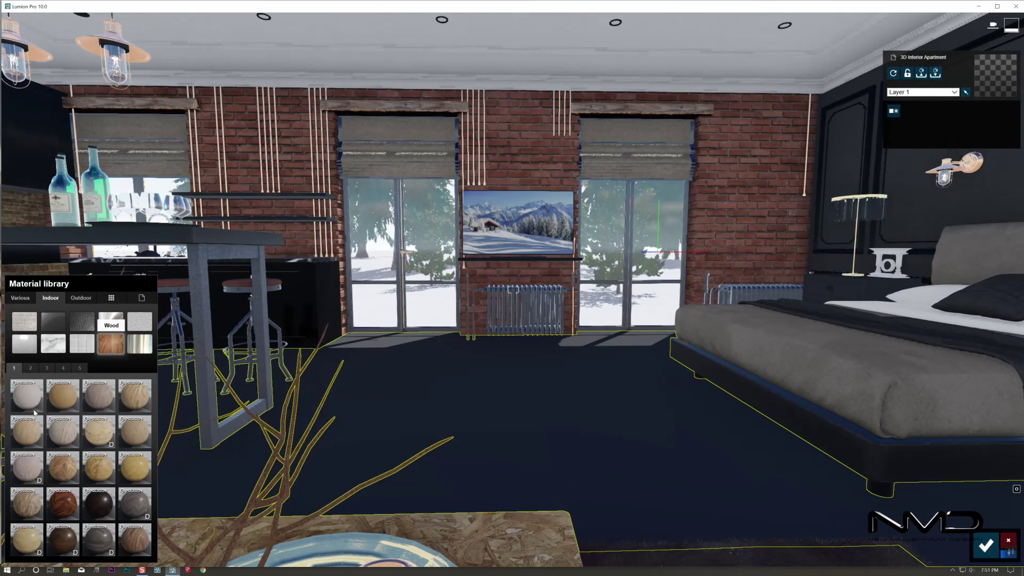
pyautogui.click(106, 478)
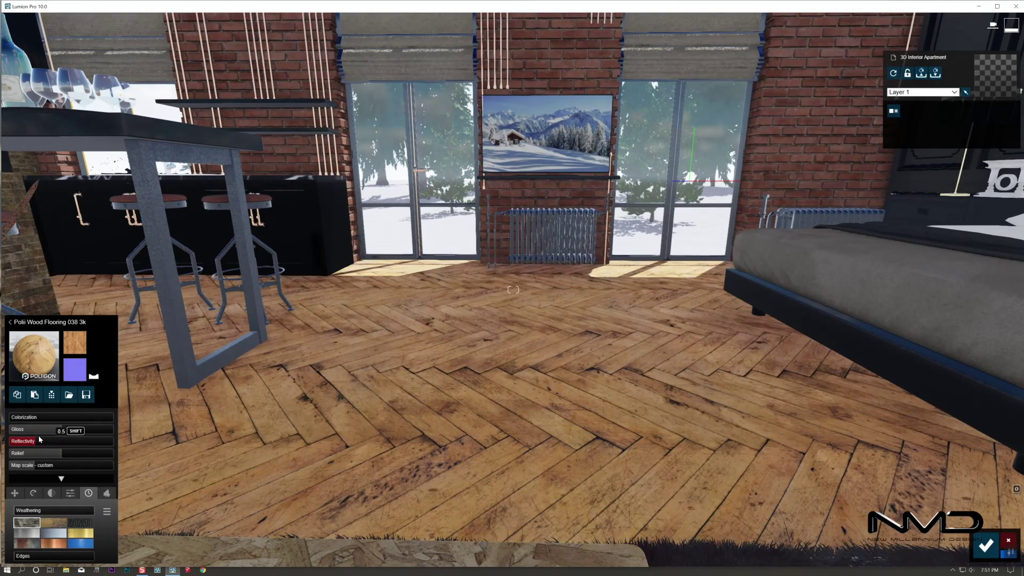
# Raise the floor's gloss, reduce its map scale, set its weathering type to Wood, save it, and check it from the Photo 1 camera
pyautogui.moveTo(66, 429); pyautogui.dragTo(76, 430)
pyautogui.moveTo(33, 464); pyautogui.dragTo(32, 465)
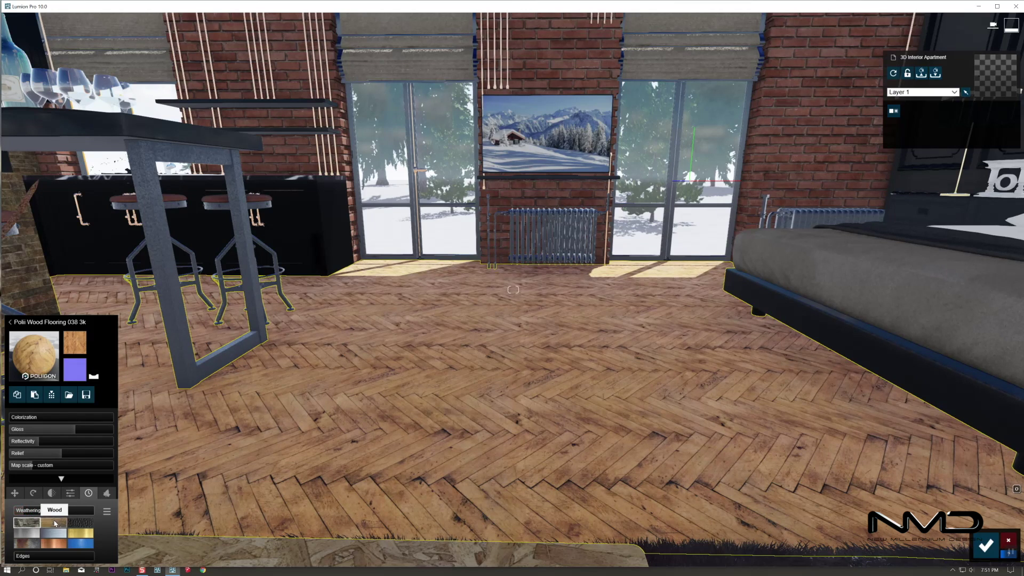
pyautogui.moveTo(24, 514); pyautogui.dragTo(28, 514)
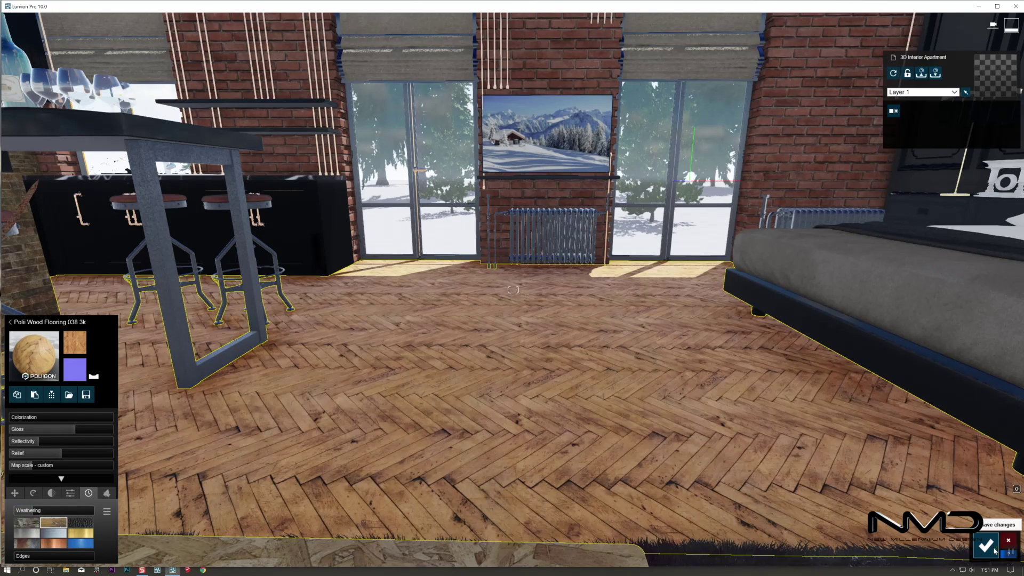
pyautogui.click(986, 545)
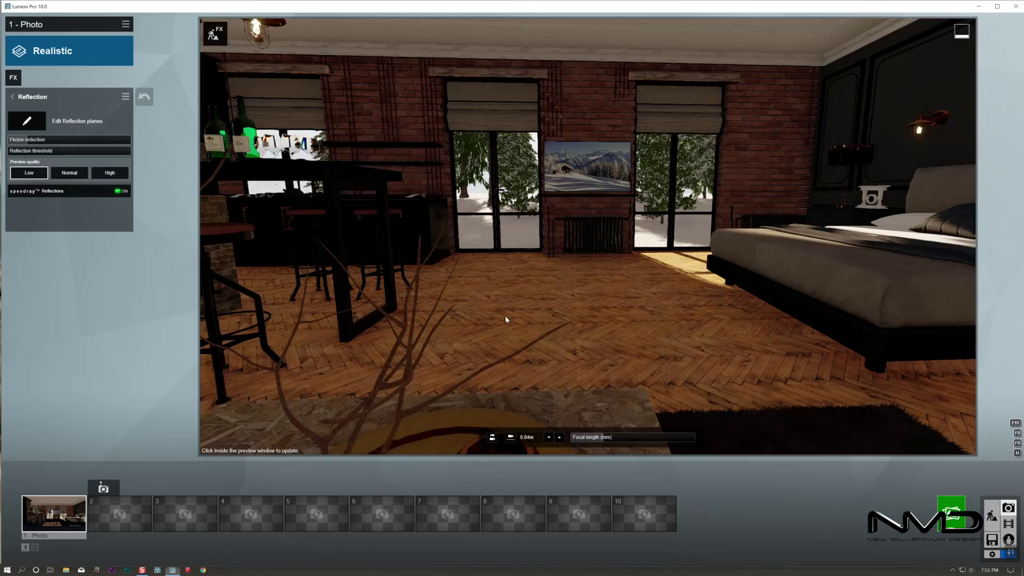
pyautogui.click(49, 487)
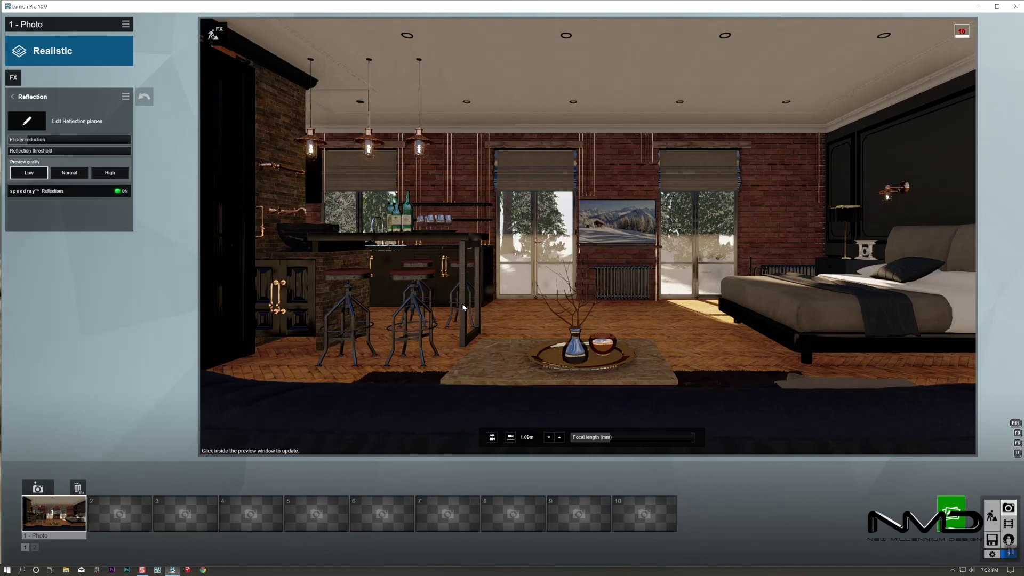
# Place a Lamp05 spotlight at the bulb of the pendant nearest the stone wall, with a warm yellow colour and reduced brightness
pyautogui.click(993, 515)
pyautogui.press('w')
pyautogui.moveTo(613, 299); pyautogui.dragTo(513, 289, button='right')
pyautogui.click(24, 509)
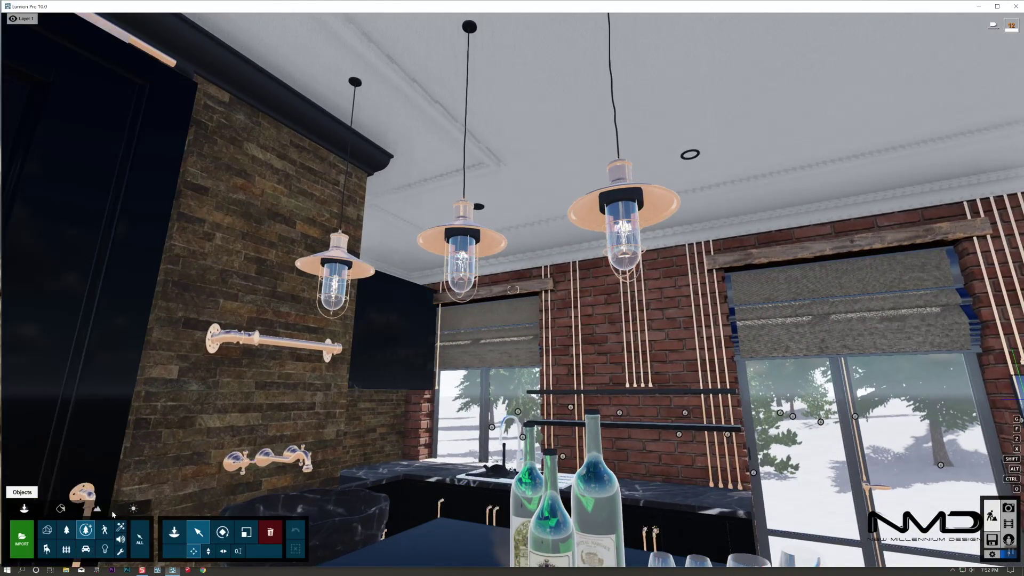
pyautogui.click(174, 532)
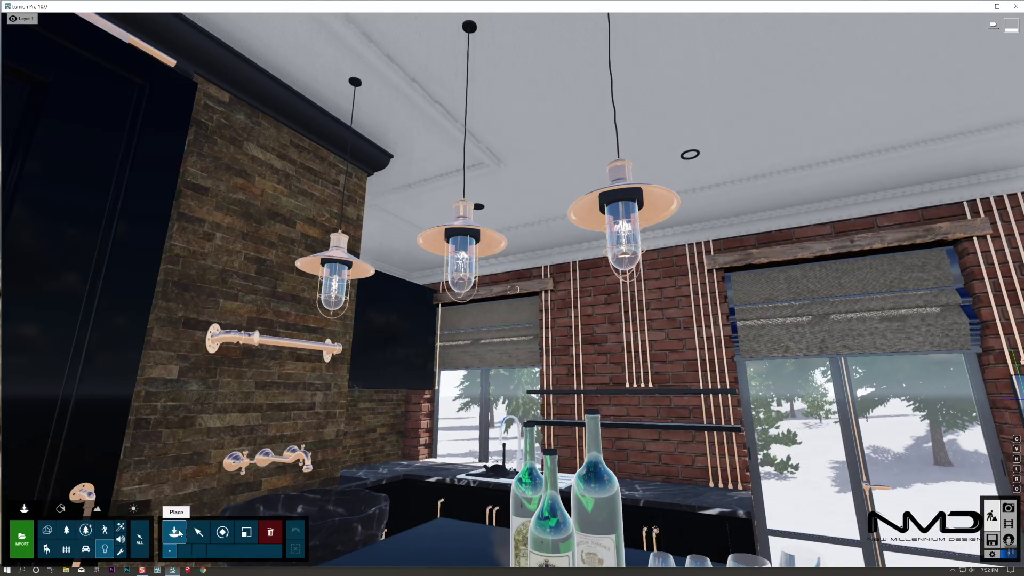
pyautogui.press('w')
pyautogui.moveTo(341, 214); pyautogui.dragTo(423, 188, button='right')
pyautogui.click(472, 194)
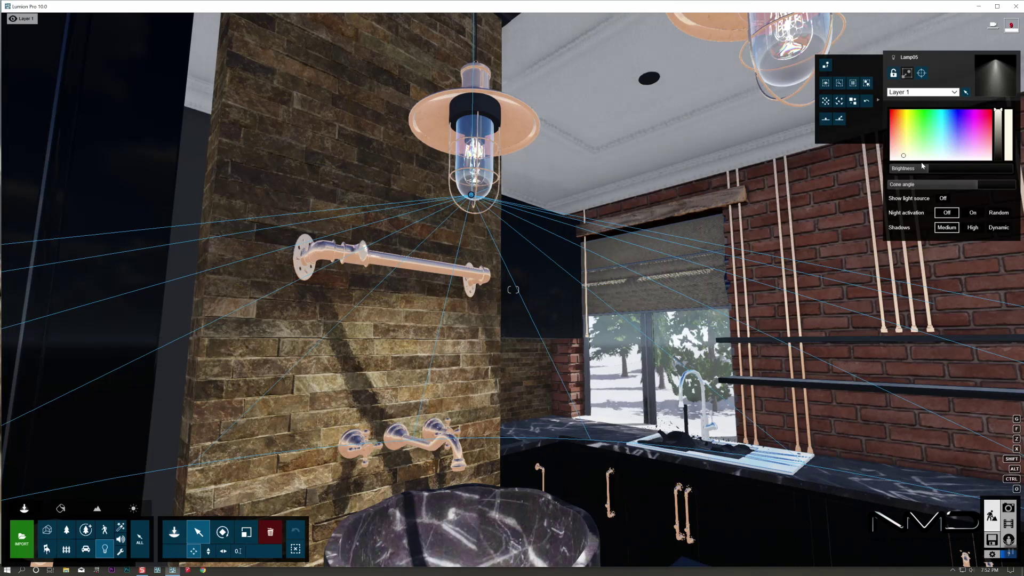
pyautogui.moveTo(919, 170); pyautogui.dragTo(907, 152)
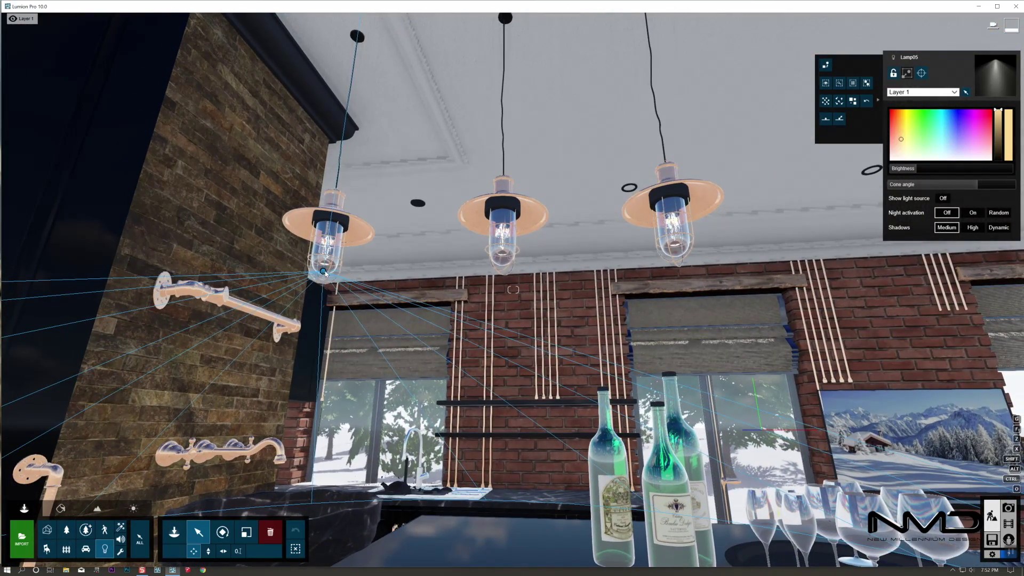
# Copy the pendant's Lamp05 spotlight to the other two pendants, raise all three into the bulbs, and check Photo 1
pyautogui.moveTo(324, 273); pyautogui.dragTo(675, 250)
pyautogui.keyDown('ctrl'); pyautogui.moveTo(292, 234); pyautogui.dragTo(728, 296); pyautogui.keyUp('ctrl')
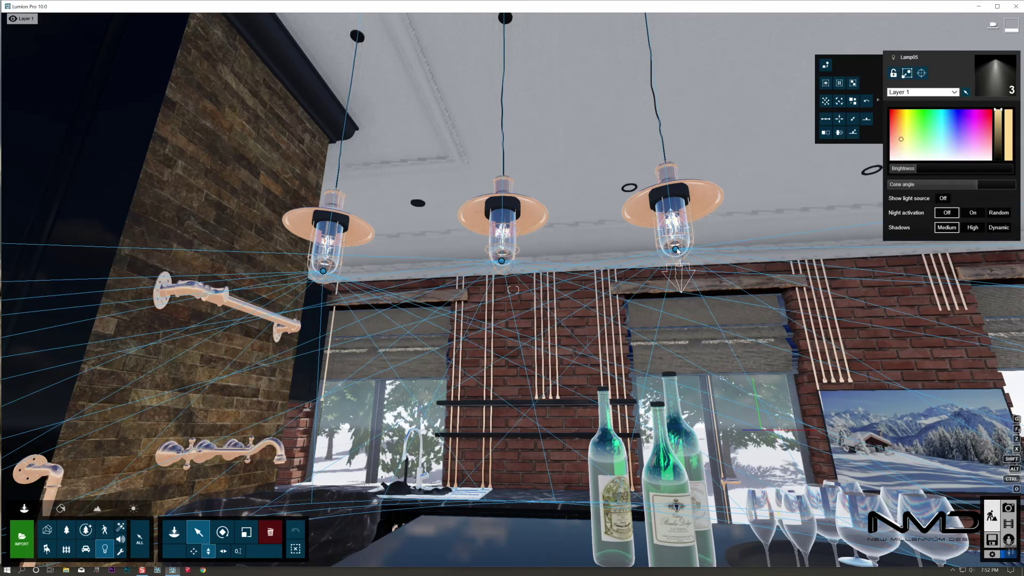
pyautogui.moveTo(678, 244); pyautogui.dragTo(681, 208)
pyautogui.scroll(-5, 502, 356)
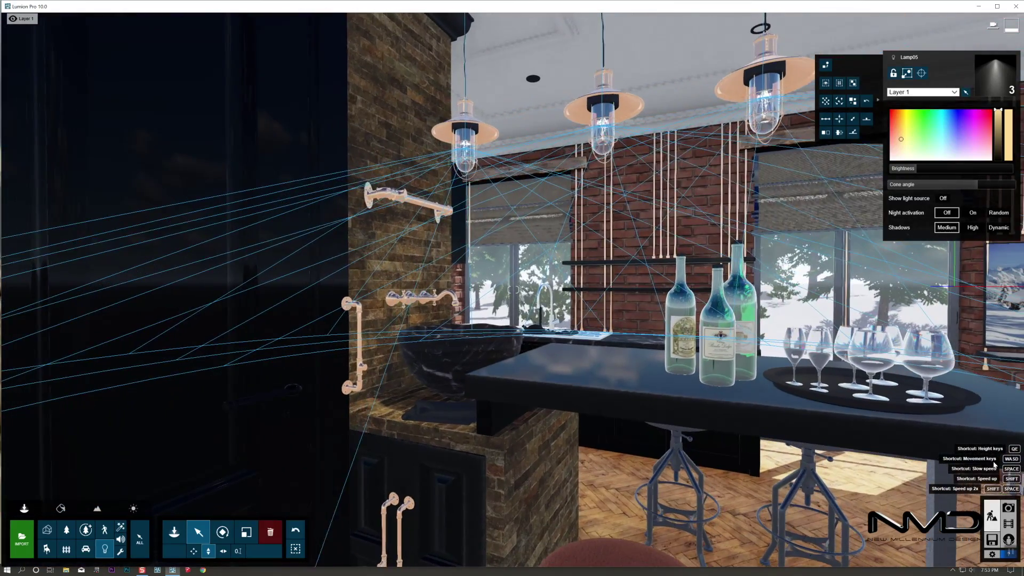
pyautogui.click(1009, 508)
pyautogui.click(68, 511)
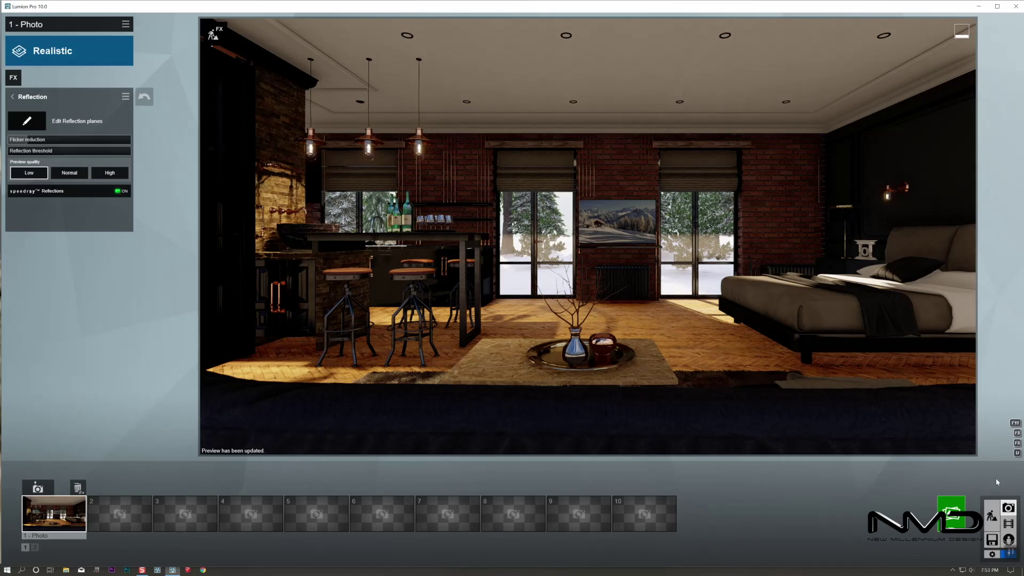
# Place a copy of the Lamp05 spotlight at the bulb of the wall lamp beside the window-side nightstand
pyautogui.click(991, 515)
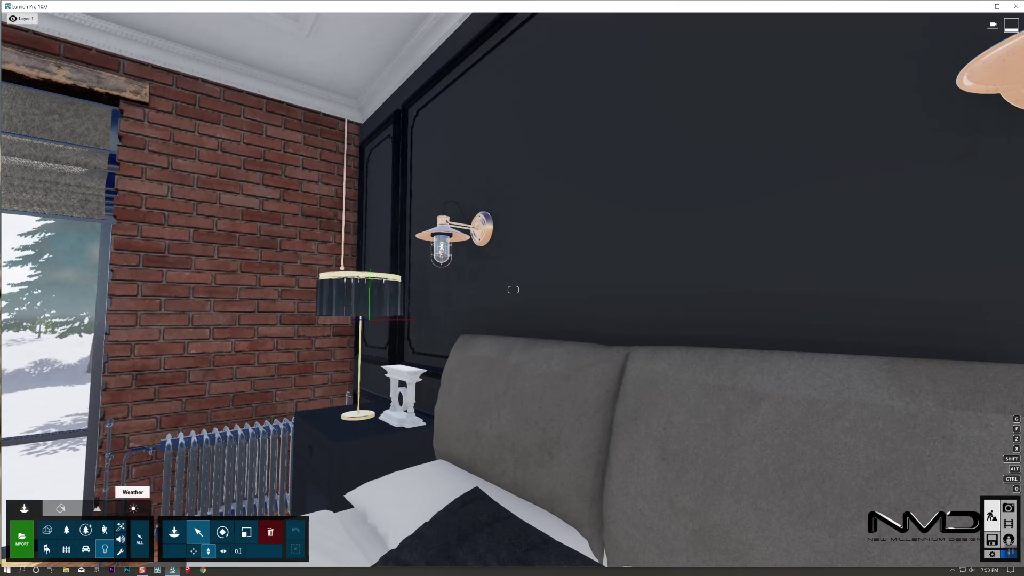
pyautogui.moveTo(501, 357); pyautogui.dragTo(336, 352, button='right')
pyautogui.click(169, 184)
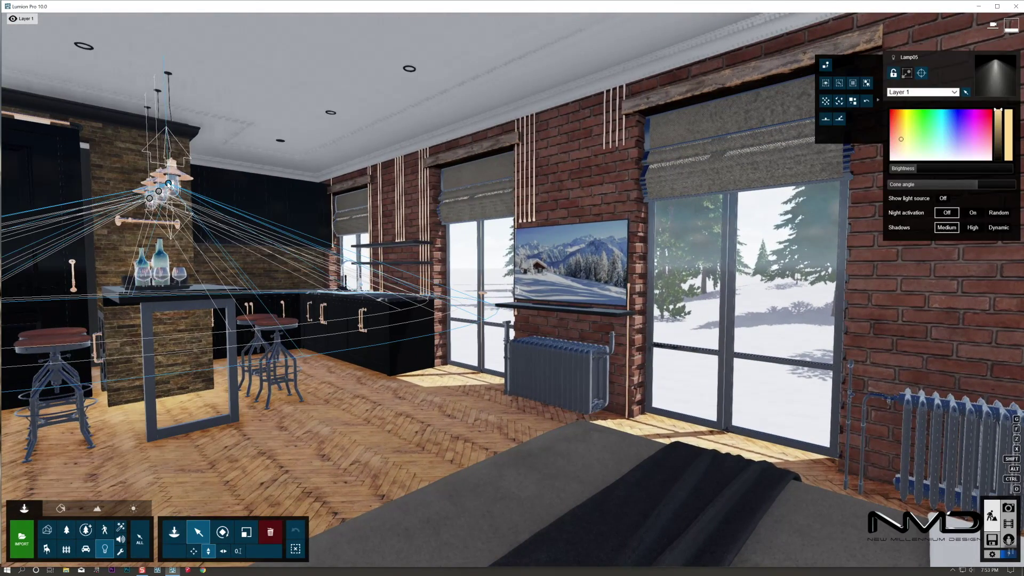
pyautogui.moveTo(910, 425); pyautogui.dragTo(450, 308, button='right')
pyautogui.moveTo(345, 313); pyautogui.dragTo(540, 163)
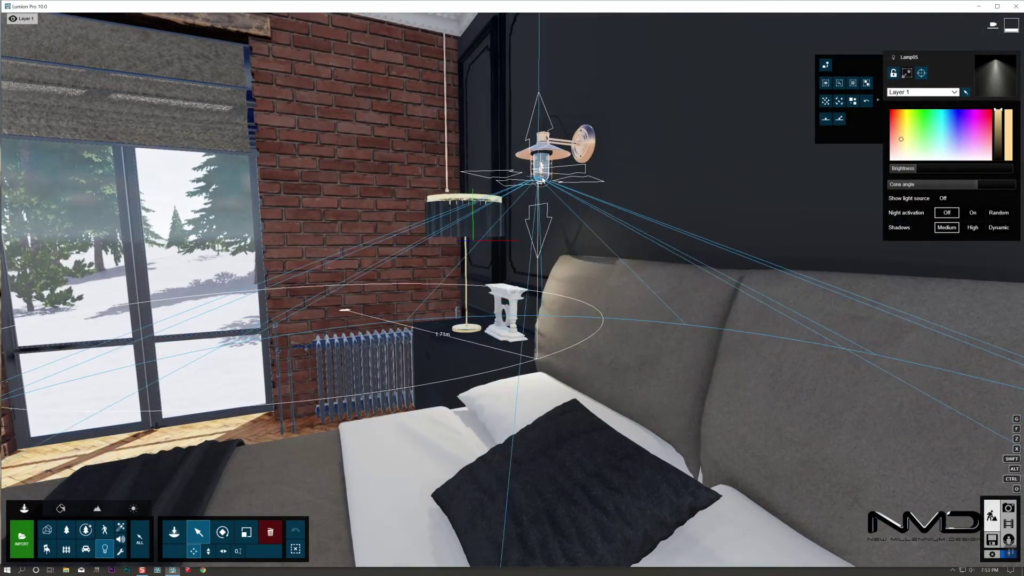
pyautogui.moveTo(540, 162); pyautogui.dragTo(513, 289, button='right')
pyautogui.press('w')
pyautogui.moveTo(412, 194); pyautogui.dragTo(390, 228)
pyautogui.press('s')
pyautogui.moveTo(513, 289); pyautogui.dragTo(513, 290, button='right')
# Copy the spotlight to the second wall lamp above the bed, raise both wall-lamp lights, and update the Photo 1 preview
pyautogui.moveTo(137, 243); pyautogui.dragTo(622, 224)
pyautogui.keyDown('ctrl'); pyautogui.moveTo(101, 181); pyautogui.dragTo(668, 297); pyautogui.keyUp('ctrl')
pyautogui.press('h')
pyautogui.moveTo(622, 227); pyautogui.dragTo(624, 189)
pyautogui.click(1009, 508)
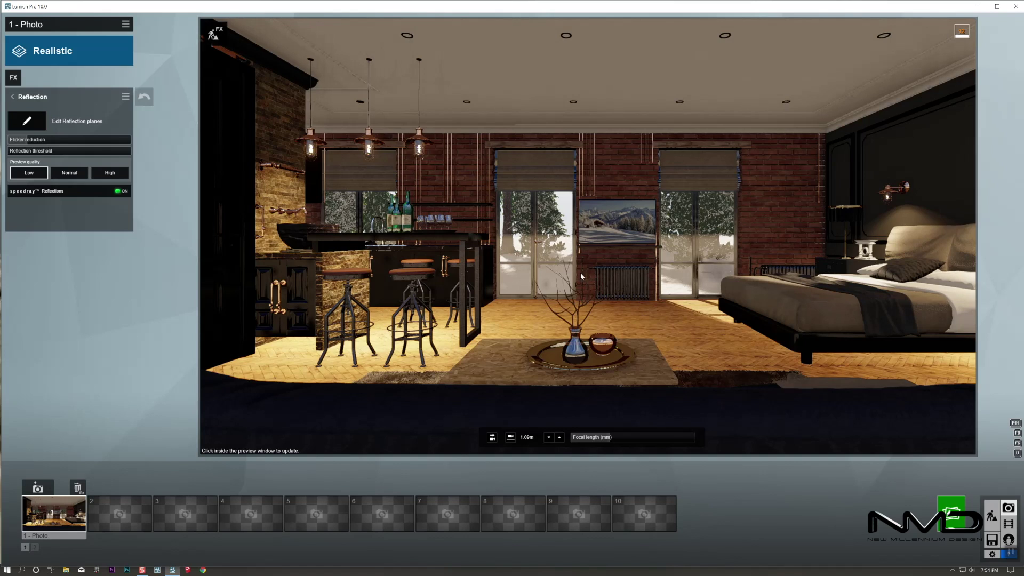
pyautogui.click(582, 277)
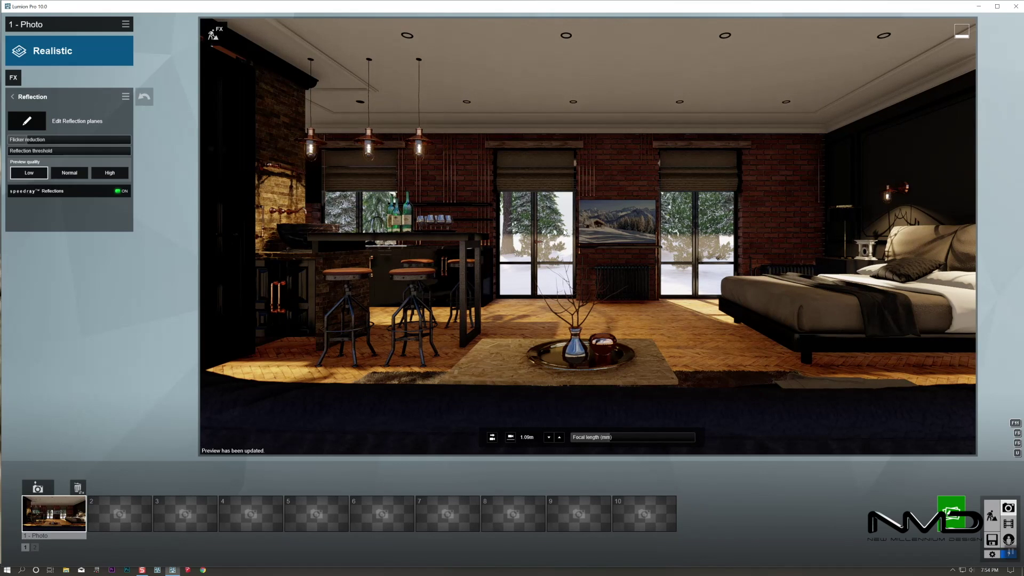
# Review the Exposure and Color Correction settings of Photo 1 and refresh its preview
pyautogui.click(14, 97)
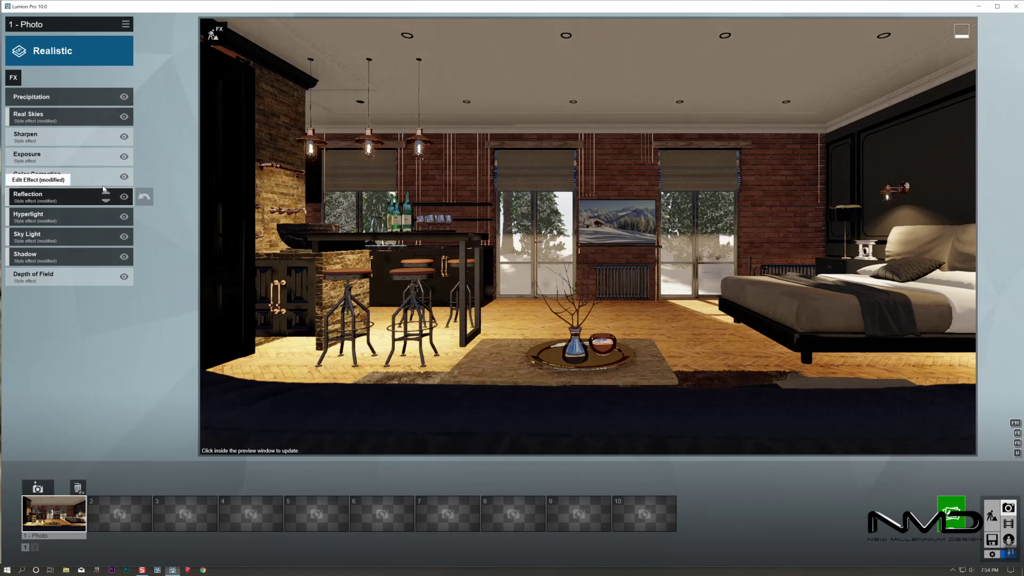
pyautogui.click(60, 148)
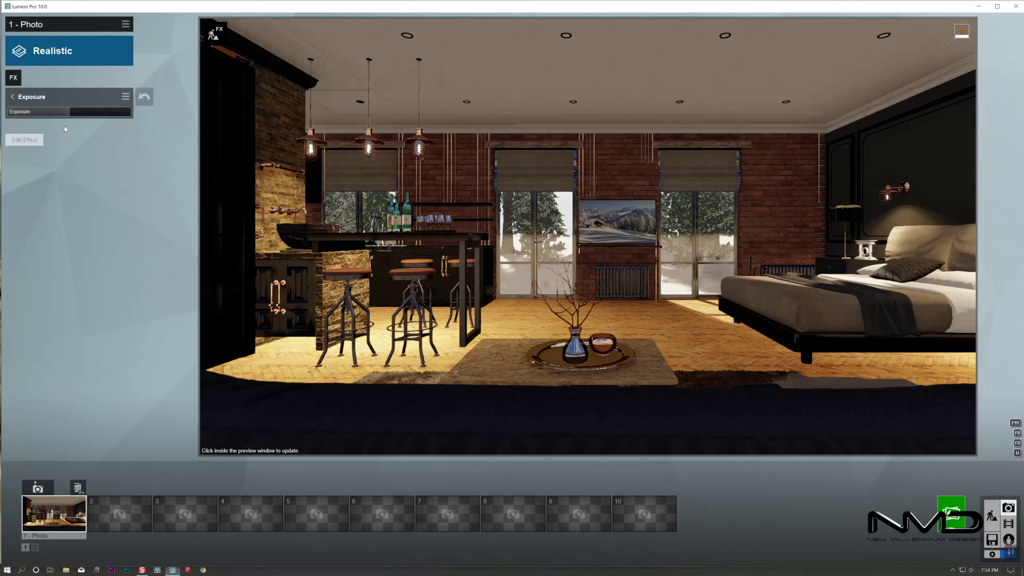
pyautogui.click(12, 98)
pyautogui.click(60, 171)
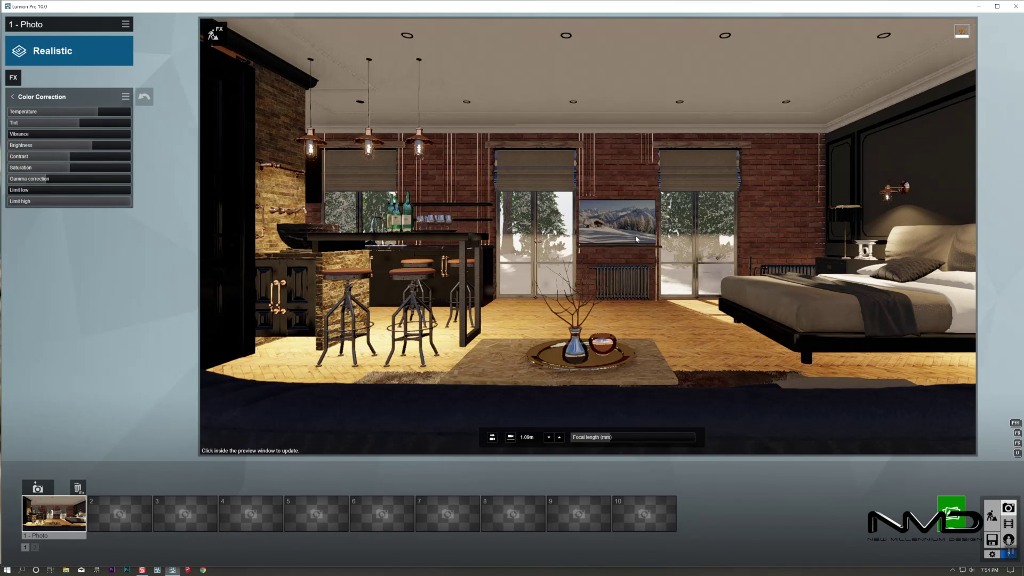
pyautogui.click(535, 241)
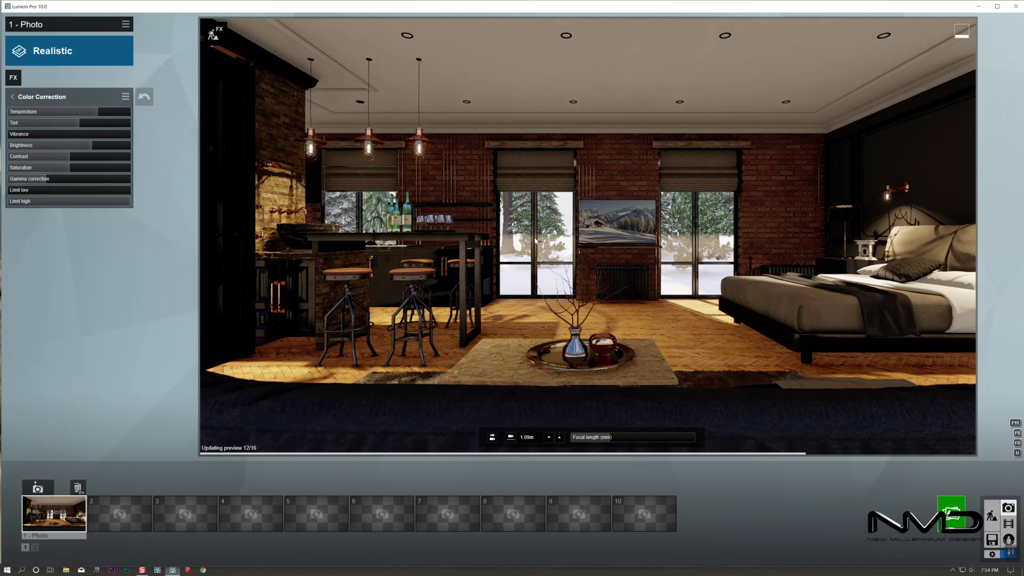
# Examine the lit kitchen and bed areas from inside the room, and restore the Photo 1 camera
pyautogui.click(992, 516)
pyautogui.moveTo(677, 395); pyautogui.dragTo(660, 394, button='right')
pyautogui.press('w')
pyautogui.moveTo(516, 290); pyautogui.dragTo(513, 290, button='right')
pyautogui.press('s')
pyautogui.press('w')
pyautogui.press('s')
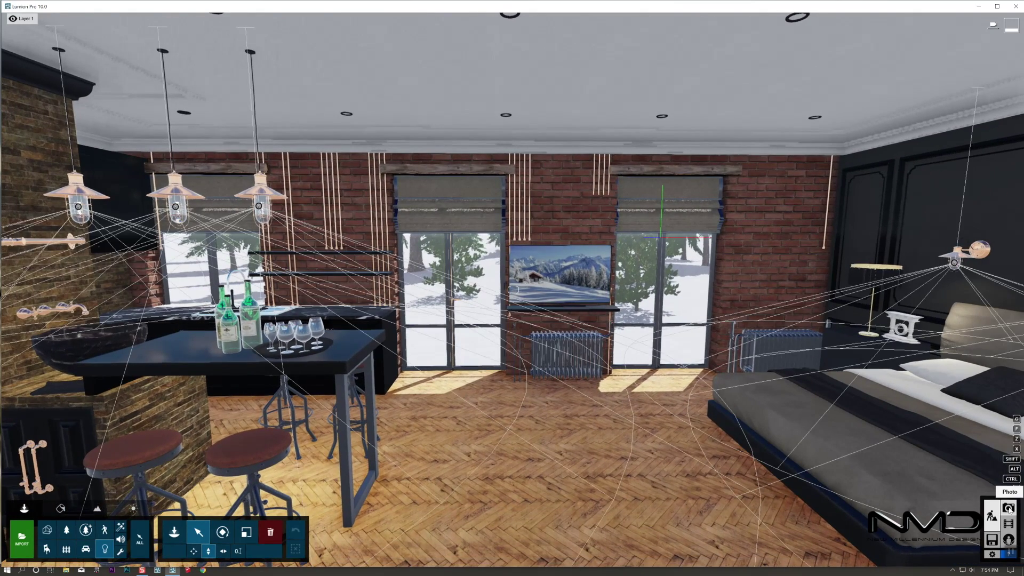
pyautogui.click(1008, 509)
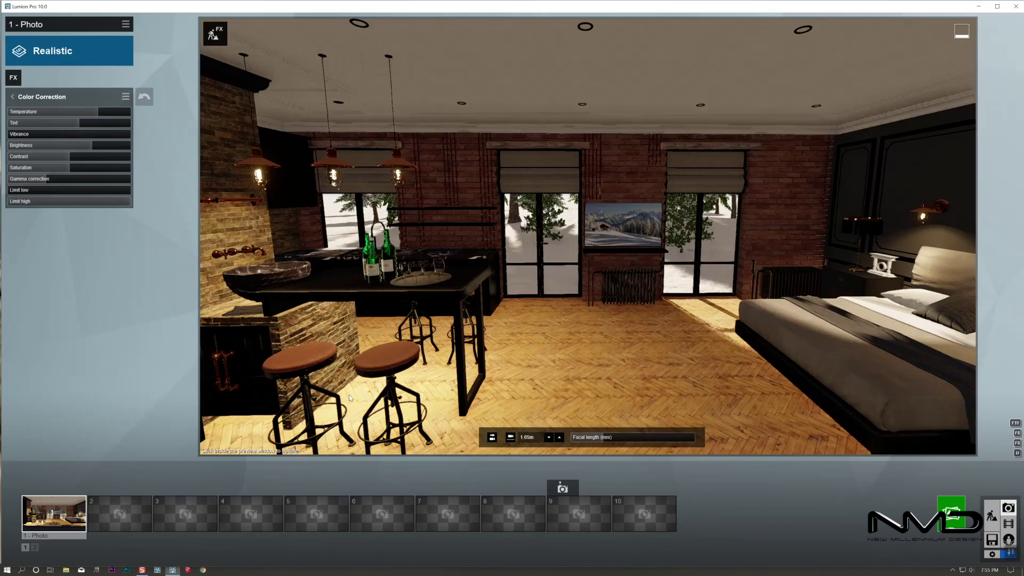
pyautogui.click(51, 513)
# Add a third reflection plane on the wooden floor in the Reflection effect and update the Photo 1 preview
pyautogui.click(13, 98)
pyautogui.click(58, 200)
pyautogui.click(26, 122)
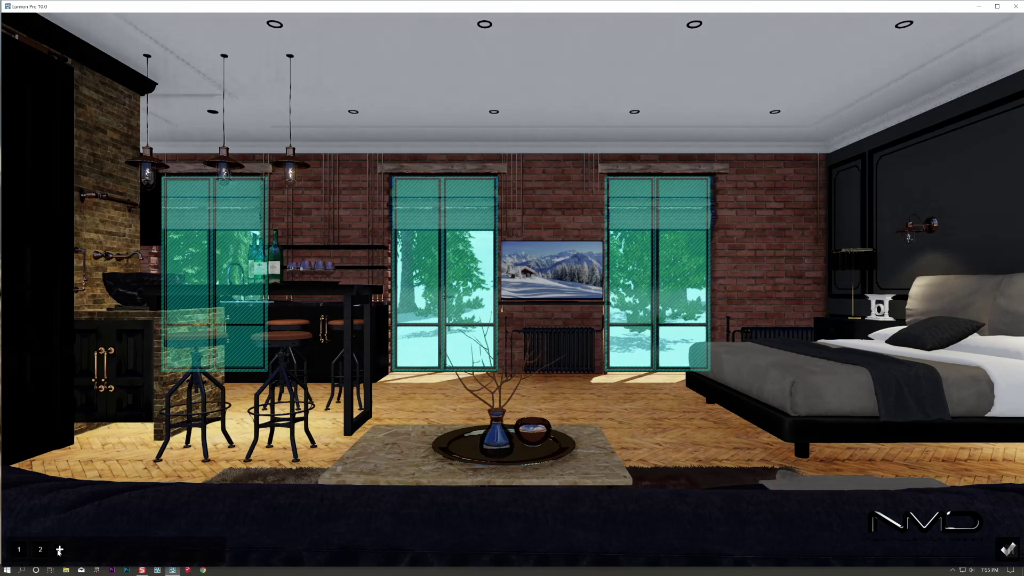
pyautogui.click(659, 435)
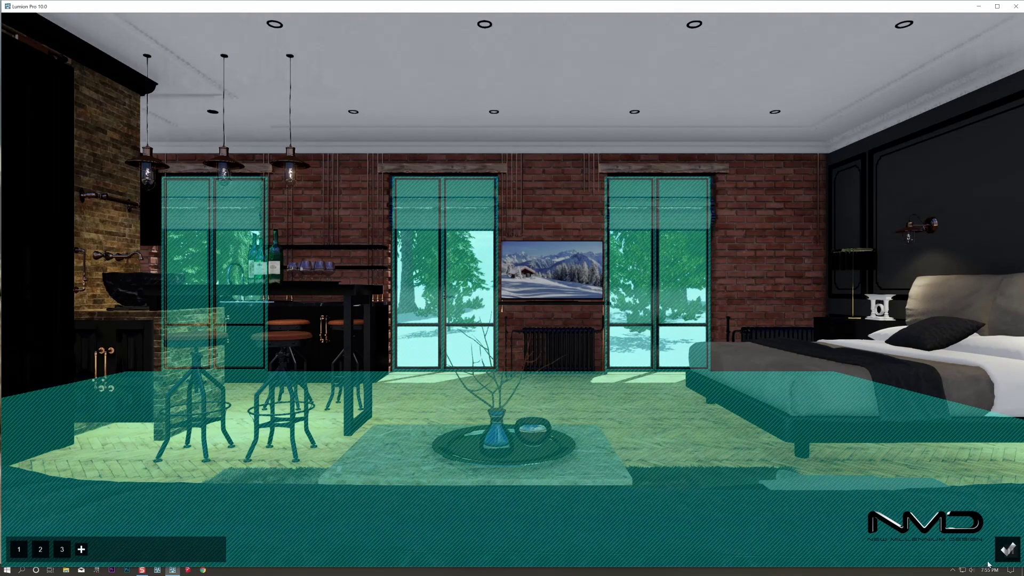
pyautogui.click(1008, 549)
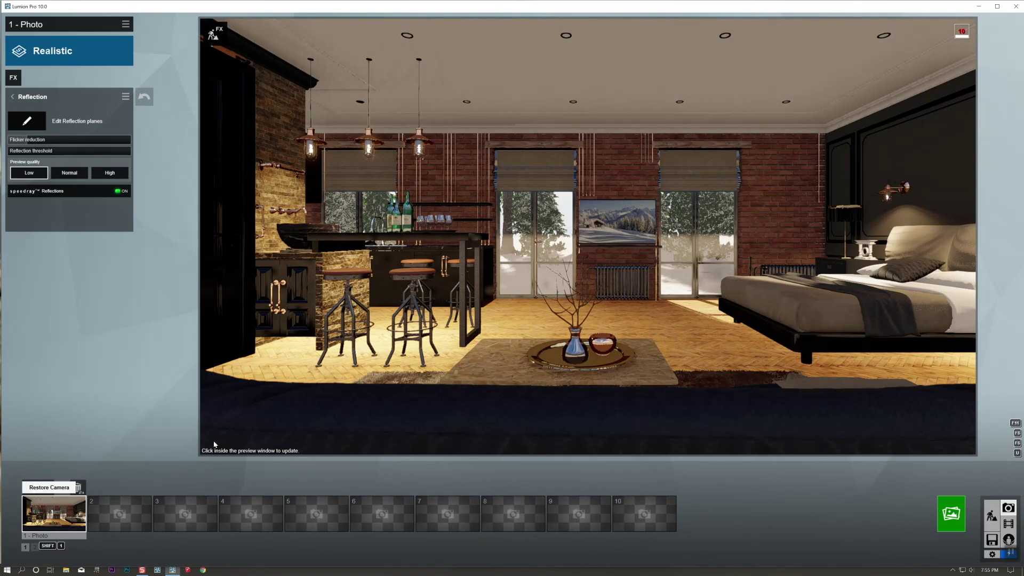
pyautogui.click(518, 268)
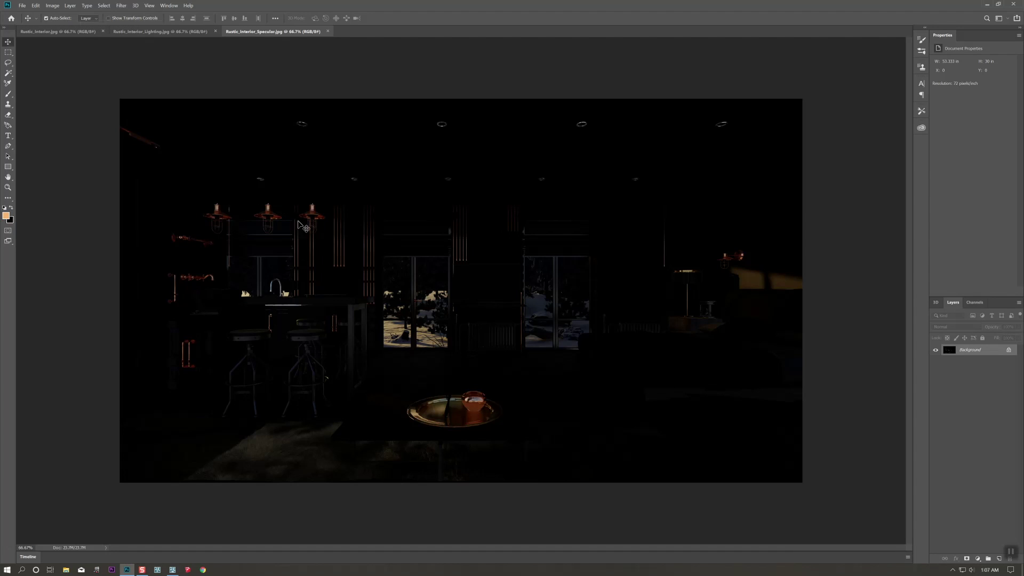
# In Photoshop, layer Rustic_Interior_Specular.jpg over Rustic_Interior.jpg in Screen mode at 90% opacity and merge it with the background
pyautogui.click(84, 33)
pyautogui.moveTo(247, 198); pyautogui.dragTo(515, 297)
pyautogui.click(952, 327)
pyautogui.click(945, 396)
pyautogui.moveTo(1019, 330); pyautogui.dragTo(1017, 339)
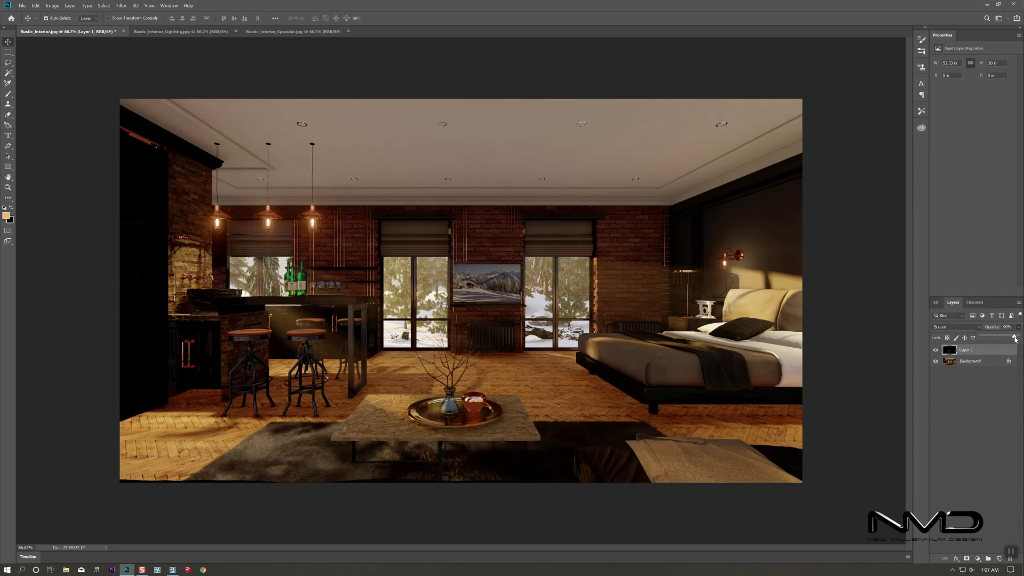
pyautogui.keyDown('shift'); pyautogui.click(968, 362); pyautogui.keyUp('shift')
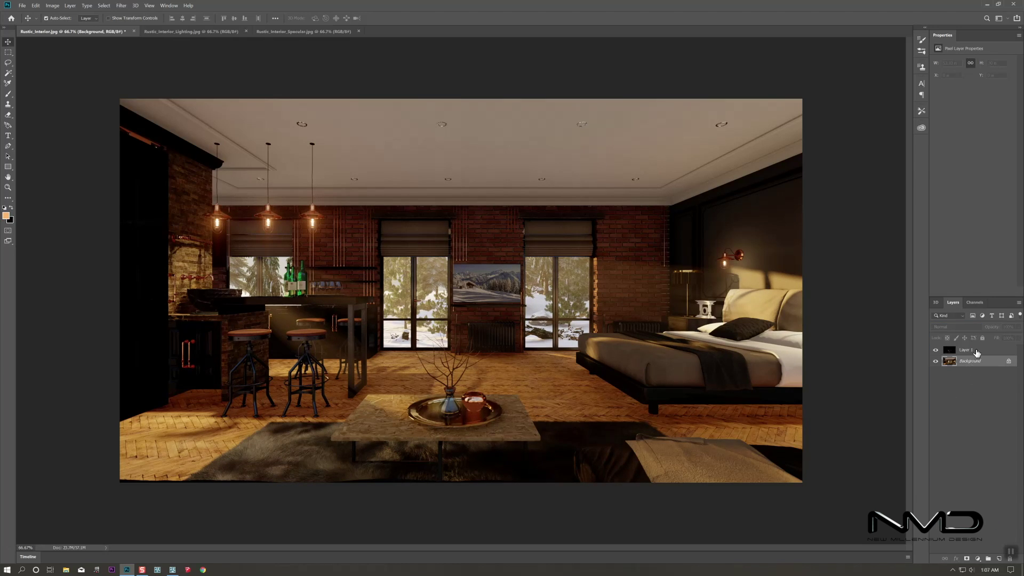
pyautogui.rightClick(969, 353)
pyautogui.click(955, 246)
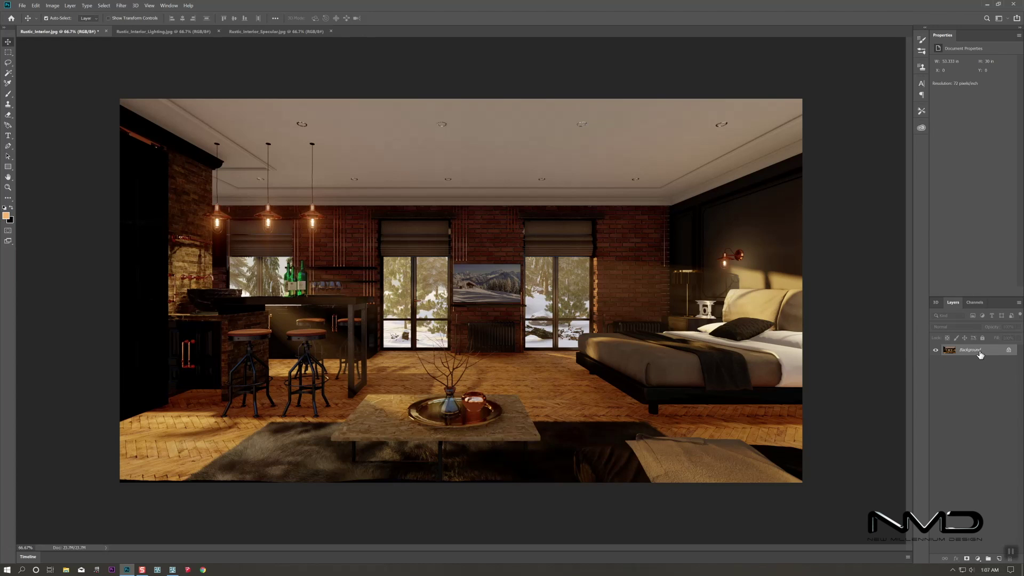
# Layer Rustic_Interior_Lighting.jpg over Rustic_Interior.jpg in Soft Light mode at a low opacity and merge it with the background
pyautogui.click(188, 32)
pyautogui.moveTo(239, 151); pyautogui.dragTo(528, 289)
pyautogui.click(956, 326)
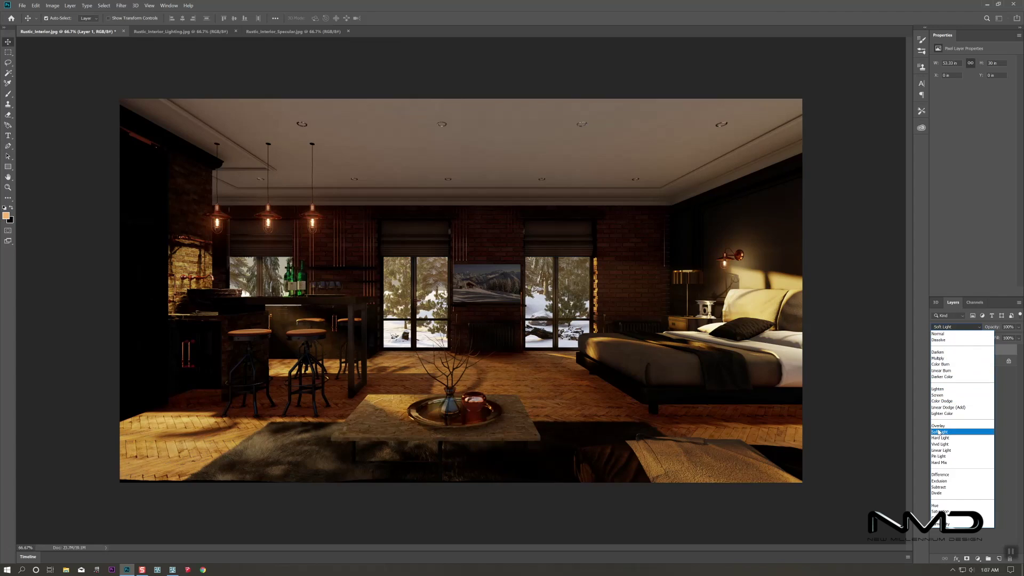
pyautogui.click(955, 421)
pyautogui.click(1020, 338)
pyautogui.moveTo(971, 334); pyautogui.dragTo(988, 337)
pyautogui.click(978, 361)
pyautogui.rightClick(976, 362)
pyautogui.click(977, 427)
# Duplicate the background layer and open the Camera Raw filter on the copy
pyautogui.moveTo(974, 352); pyautogui.dragTo(999, 558)
pyautogui.moveTo(978, 351); pyautogui.dragTo(999, 558)
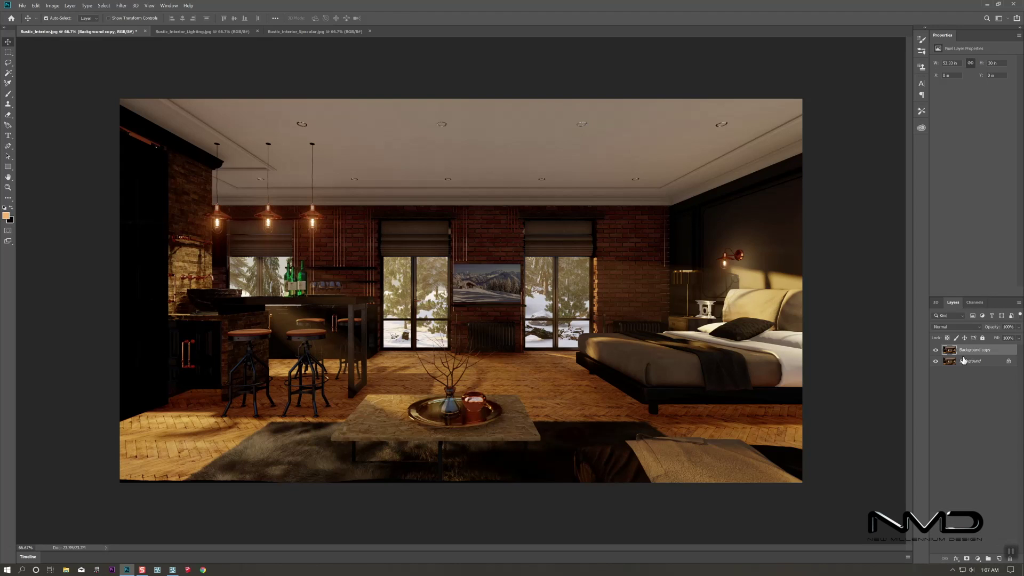
pyautogui.click(124, 7)
pyautogui.click(137, 49)
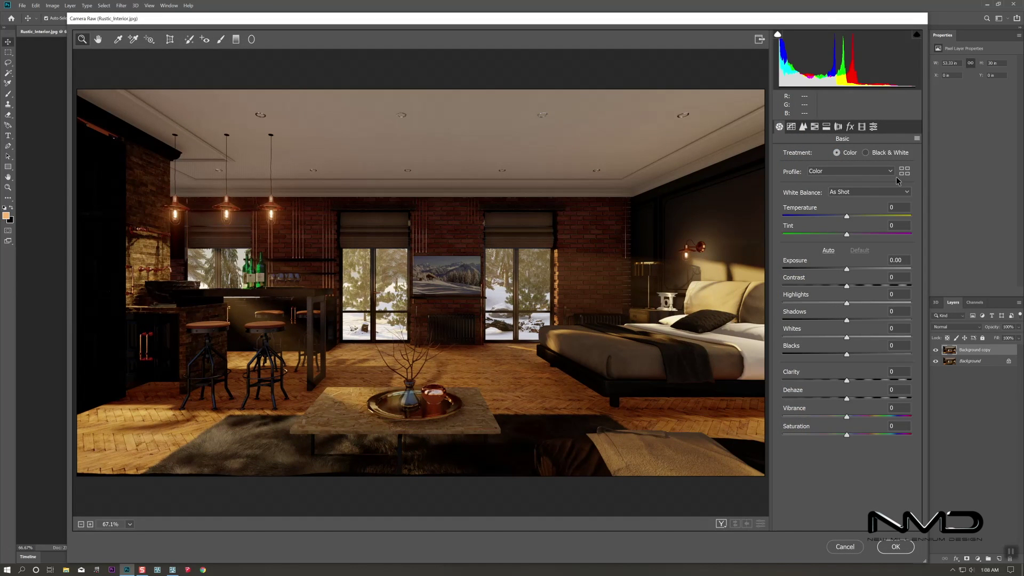
# Apply the Modern 04 profile from the Camera Raw profile browser
pyautogui.click(904, 170)
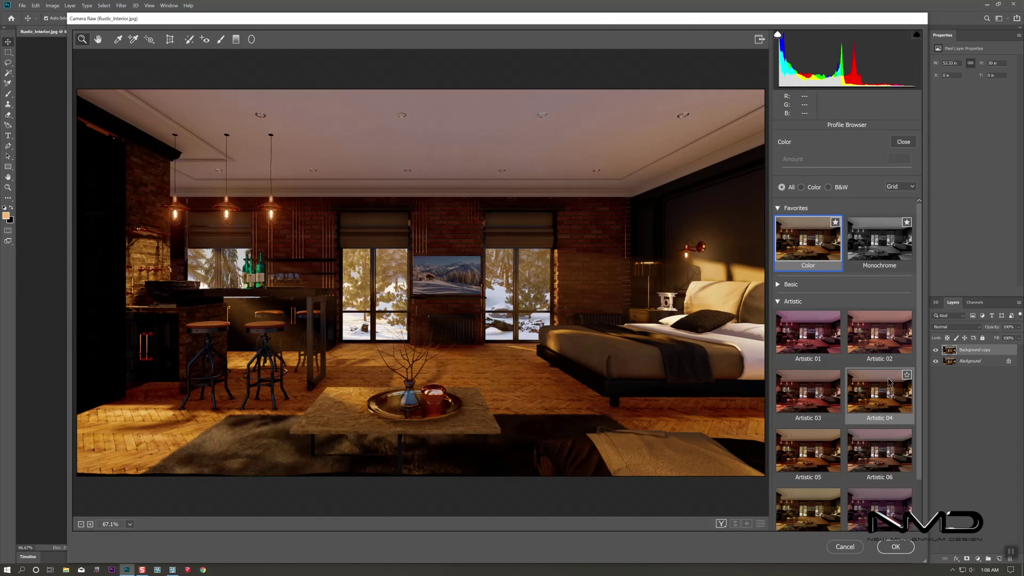
pyautogui.scroll(-5, 889, 381)
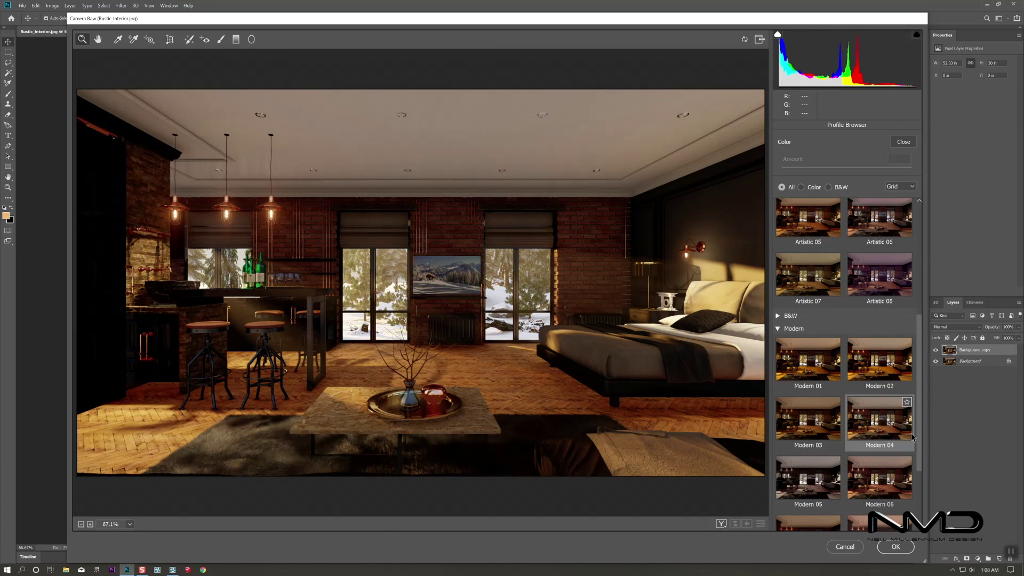
pyautogui.click(895, 426)
pyautogui.click(903, 142)
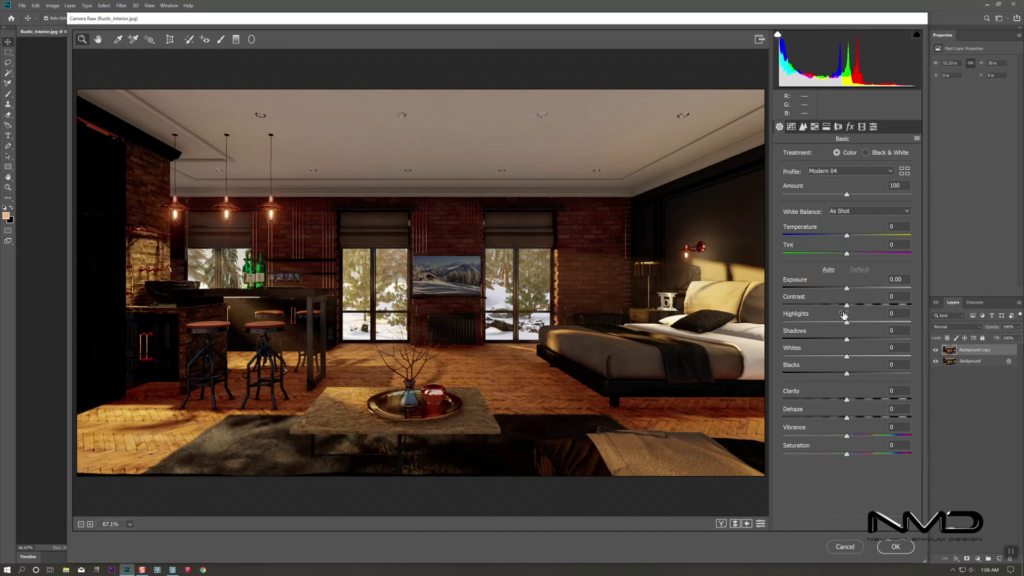
# Set Clarity to +38, Dehaze to +20, Saturation to -5, Blacks to -6, Shadows to +31 and Highlights to -63
pyautogui.moveTo(847, 399); pyautogui.dragTo(859, 418)
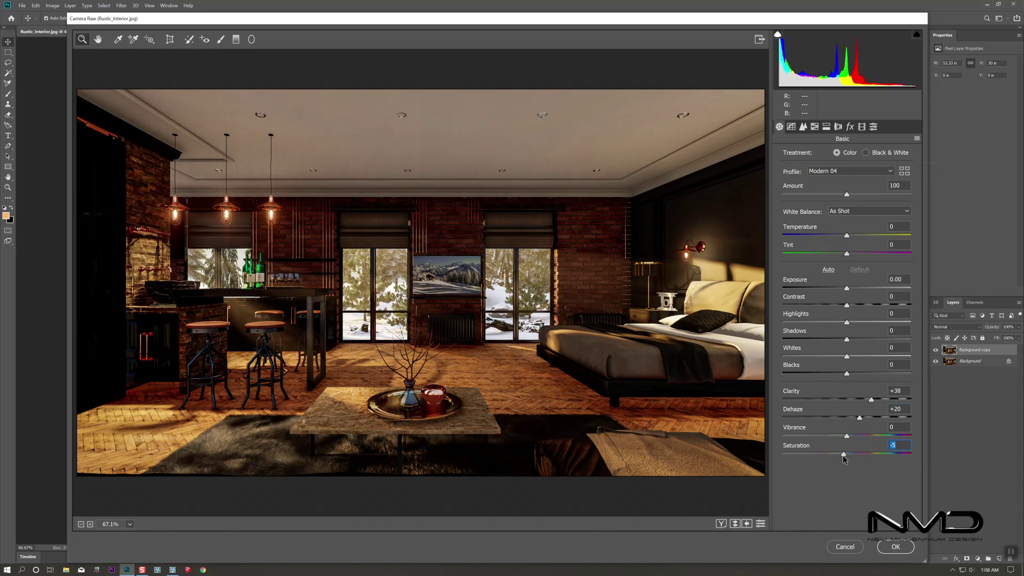
pyautogui.moveTo(847, 371); pyautogui.dragTo(842, 376)
pyautogui.moveTo(847, 339); pyautogui.dragTo(808, 322)
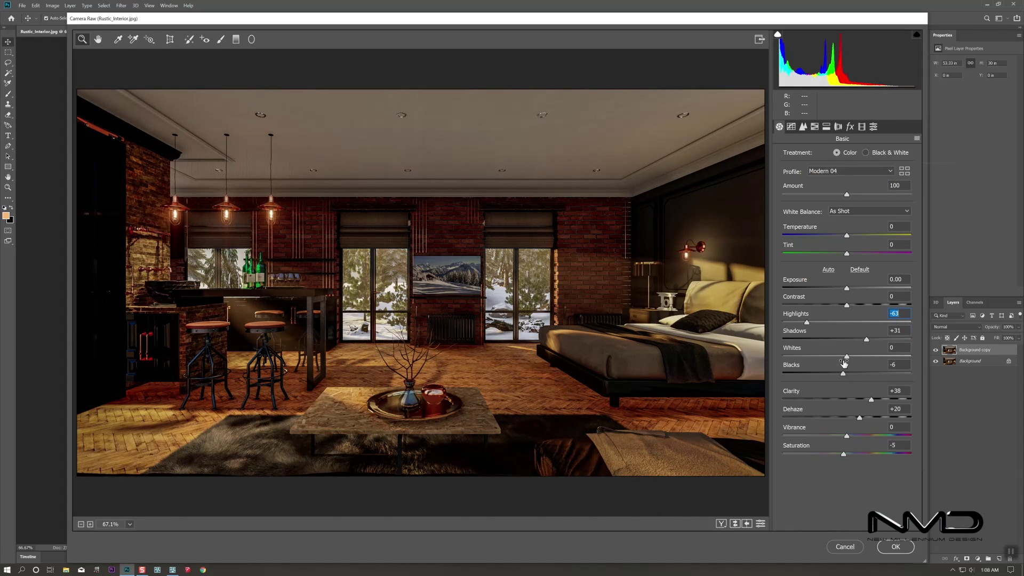
# Set Whites to +36, Contrast to +8, Temperature to -2, Dehaze to +18, Vibrance to +3 and Saturation to -8, and apply the filter
pyautogui.moveTo(851, 361); pyautogui.dragTo(874, 363)
pyautogui.moveTo(849, 308); pyautogui.dragTo(853, 309)
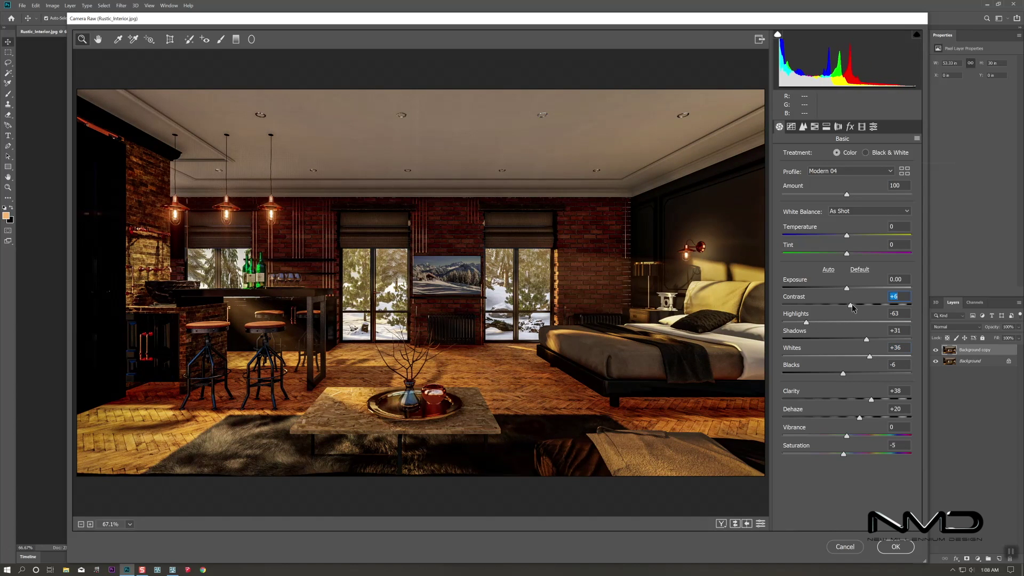
pyautogui.moveTo(846, 234); pyautogui.dragTo(845, 234)
pyautogui.moveTo(859, 418); pyautogui.dragTo(842, 454)
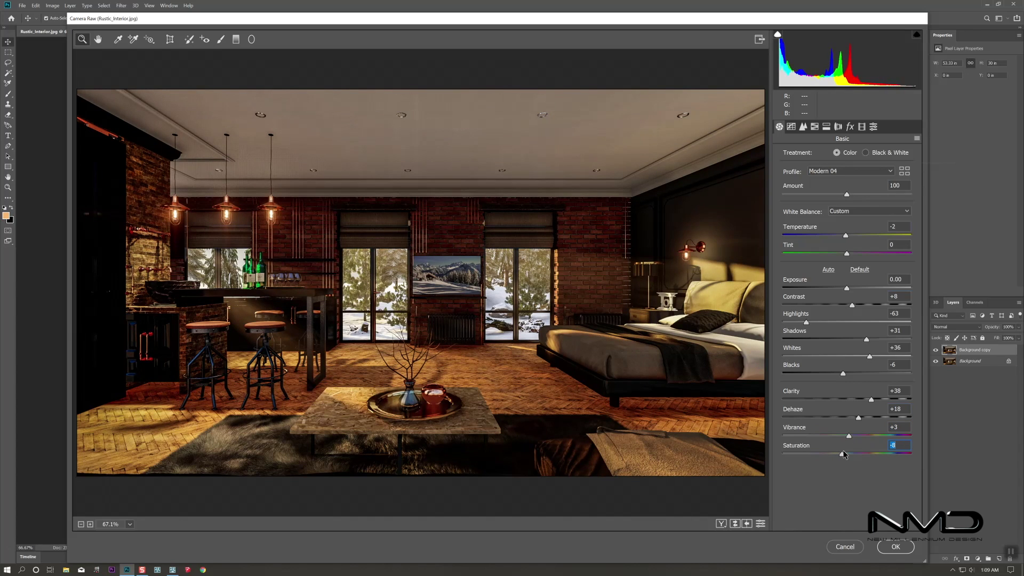
pyautogui.click(896, 547)
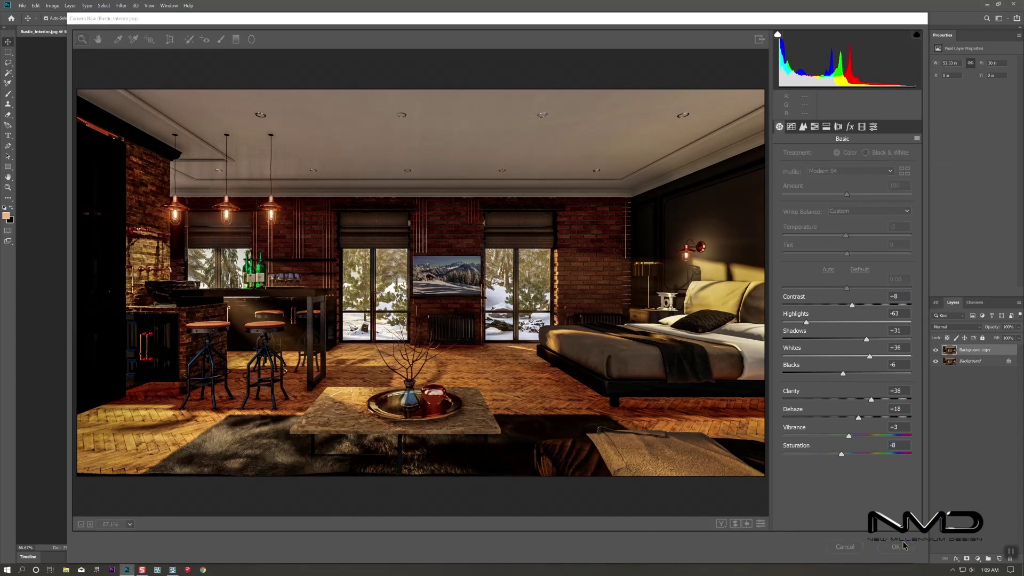
# Add a Selective Color adjustment layer and set the Reds to Cyan +7 and Magenta +1 with slightly more Black
pyautogui.click(978, 559)
pyautogui.click(979, 561)
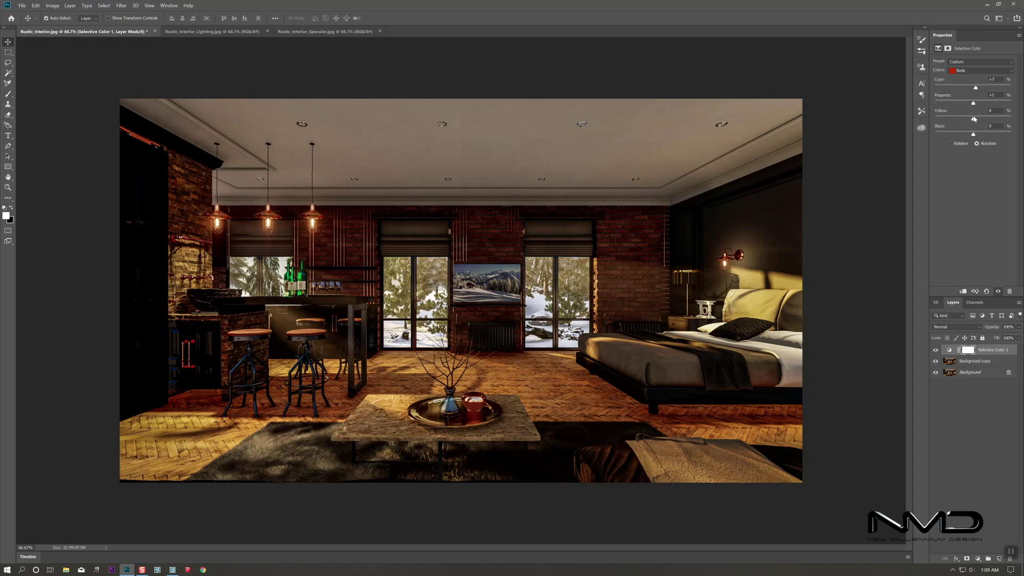
pyautogui.moveTo(973, 134); pyautogui.dragTo(978, 133)
# Add a Selective Color adjustment above the Background copy, setting the Yellows to Cyan -4, Magenta +5, Yellow +4 and Black +9, and toggle its visibility
pyautogui.click(969, 362)
pyautogui.click(978, 558)
pyautogui.click(968, 556)
pyautogui.click(968, 71)
pyautogui.click(968, 80)
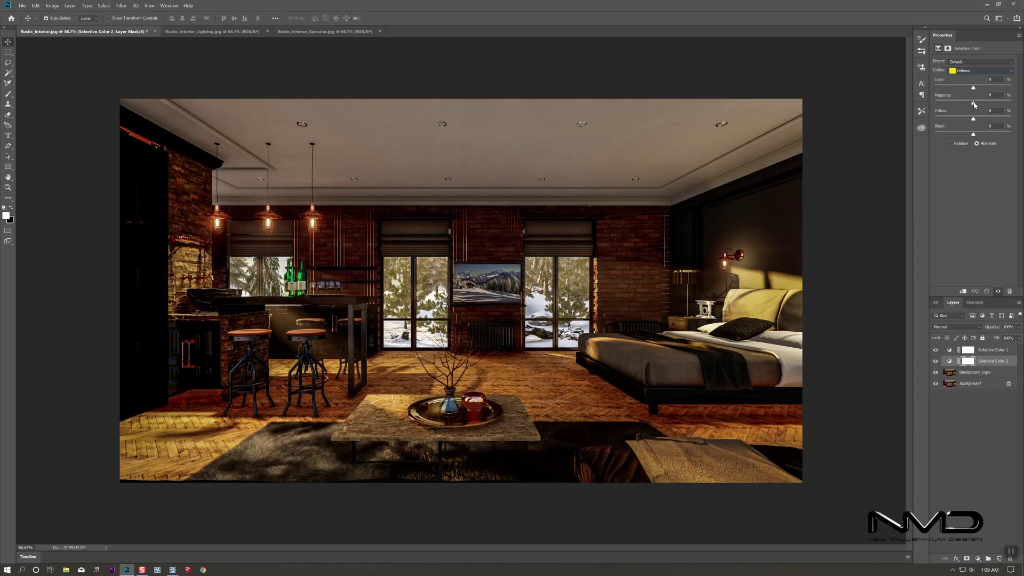
pyautogui.moveTo(973, 105); pyautogui.dragTo(975, 105)
pyautogui.moveTo(976, 137); pyautogui.dragTo(978, 136)
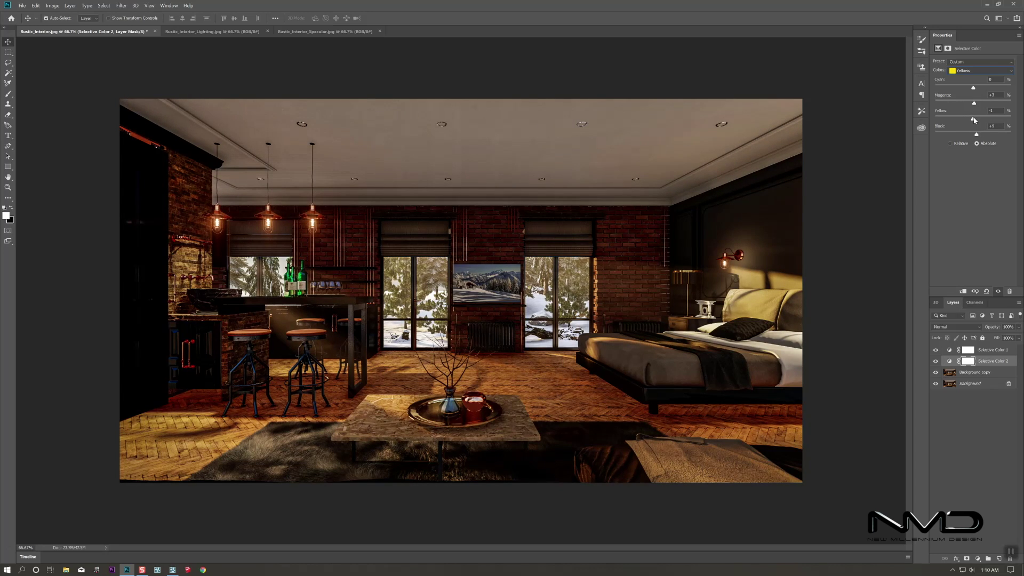
pyautogui.moveTo(976, 105); pyautogui.dragTo(979, 106)
pyautogui.click(937, 361)
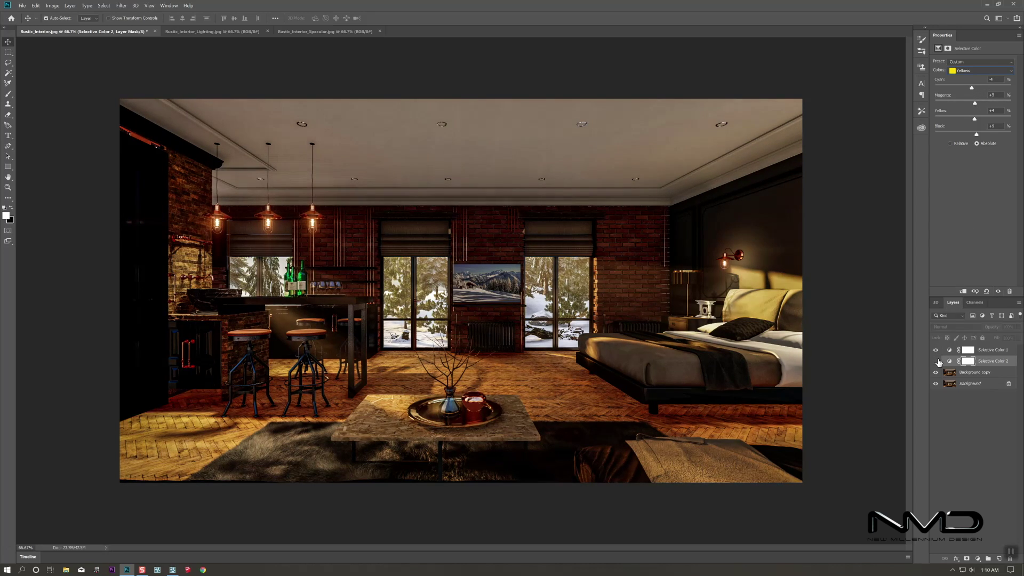
# Add a Brightness/Contrast adjustment layer with Brightness 16 and Contrast -6, and compare the image with and without the adjustments
pyautogui.click(978, 559)
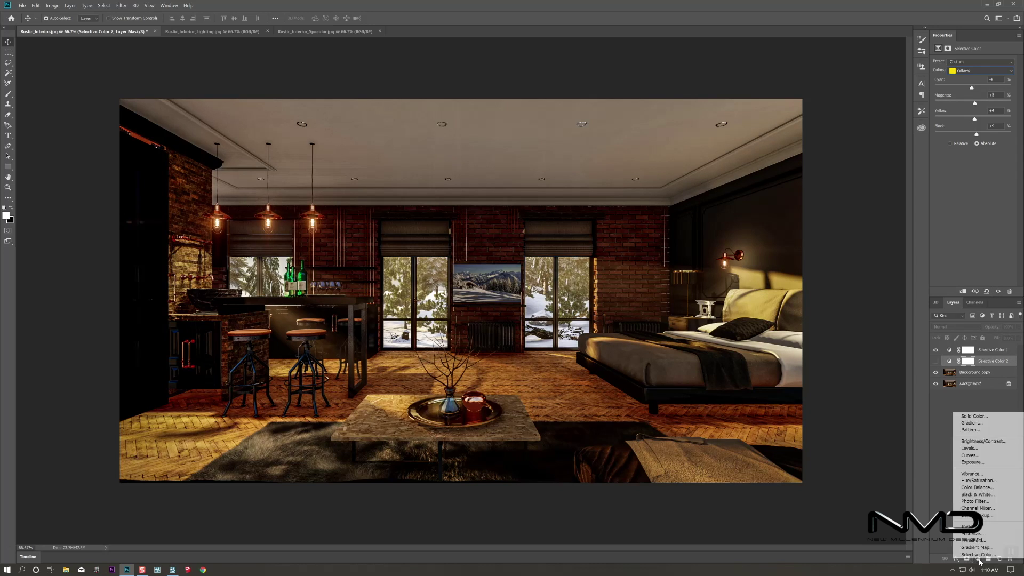
pyautogui.click(976, 443)
pyautogui.moveTo(973, 84)
pyautogui.mouseDown()
pyautogui.moveTo(991, 100)
pyautogui.moveTo(969, 103)
pyautogui.mouseUp()
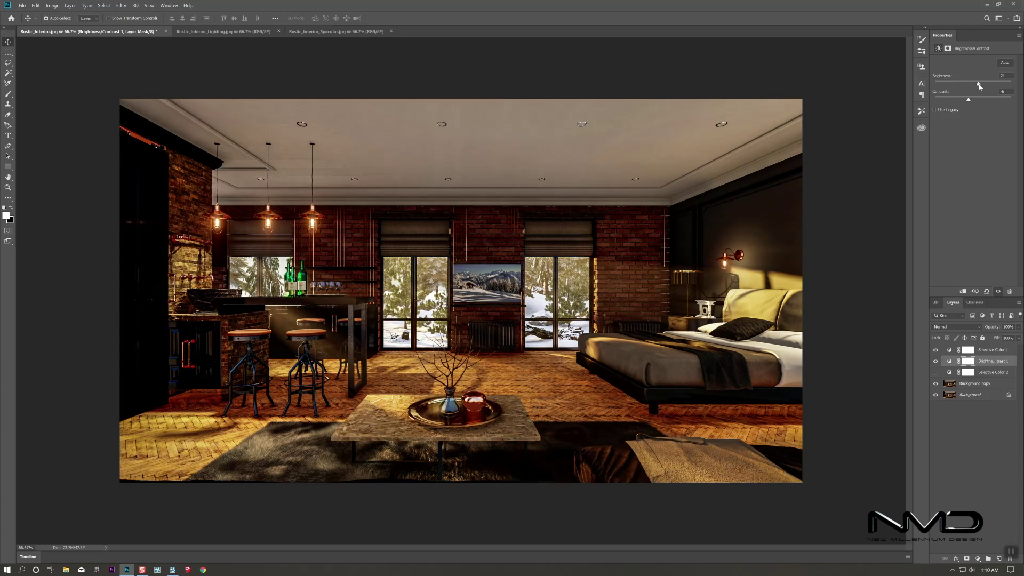
pyautogui.click(936, 361)
pyautogui.click(936, 361)
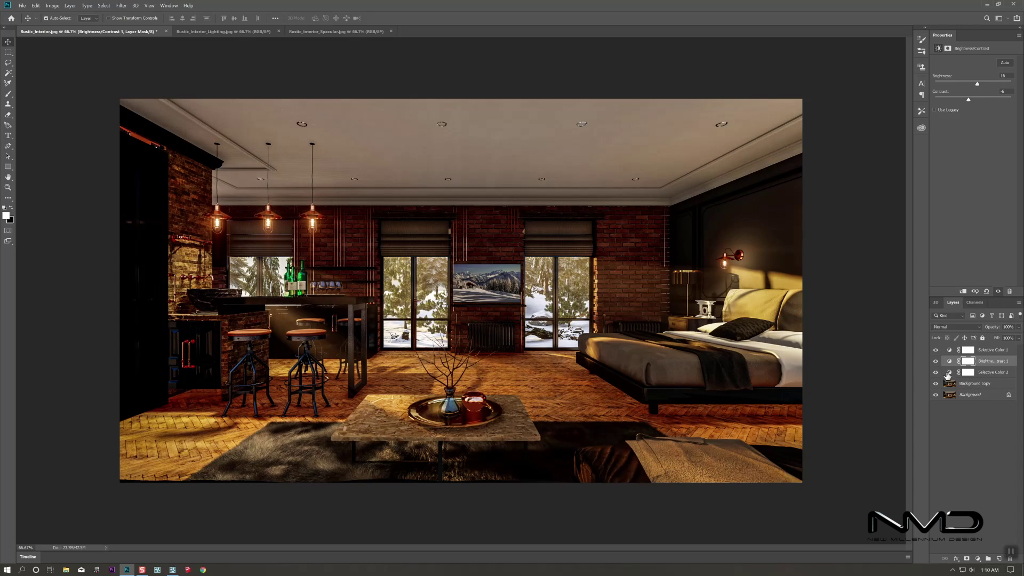
# Group the Background copy with the three adjustment layers above it, and toggle the group's visibility to compare against the original render
pyautogui.click(974, 384)
pyautogui.keyDown('shift'); pyautogui.click(993, 350); pyautogui.keyUp('shift')
pyautogui.rightClick(992, 350)
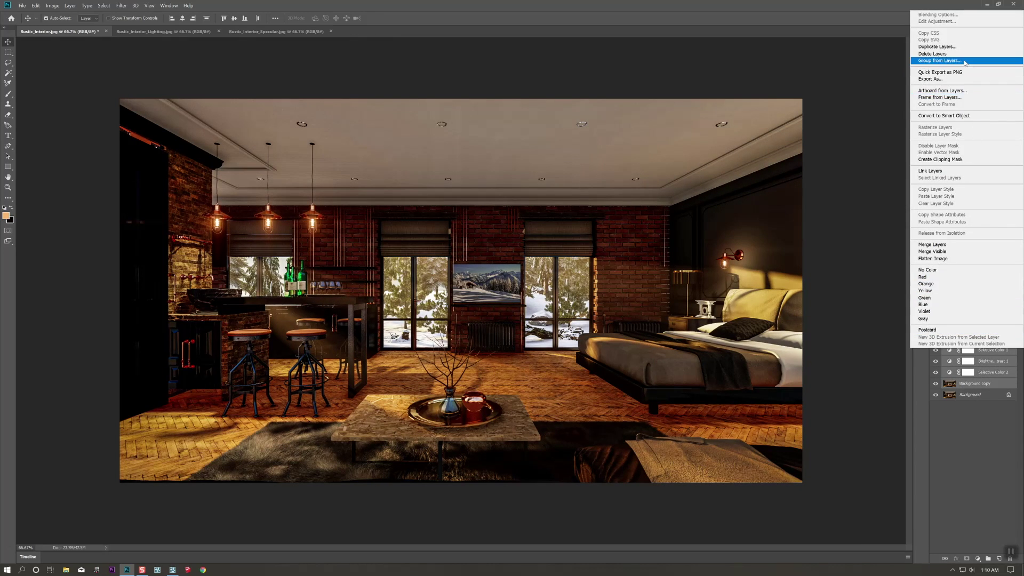
pyautogui.click(965, 61)
pyautogui.press('Return')
pyautogui.click(936, 350)
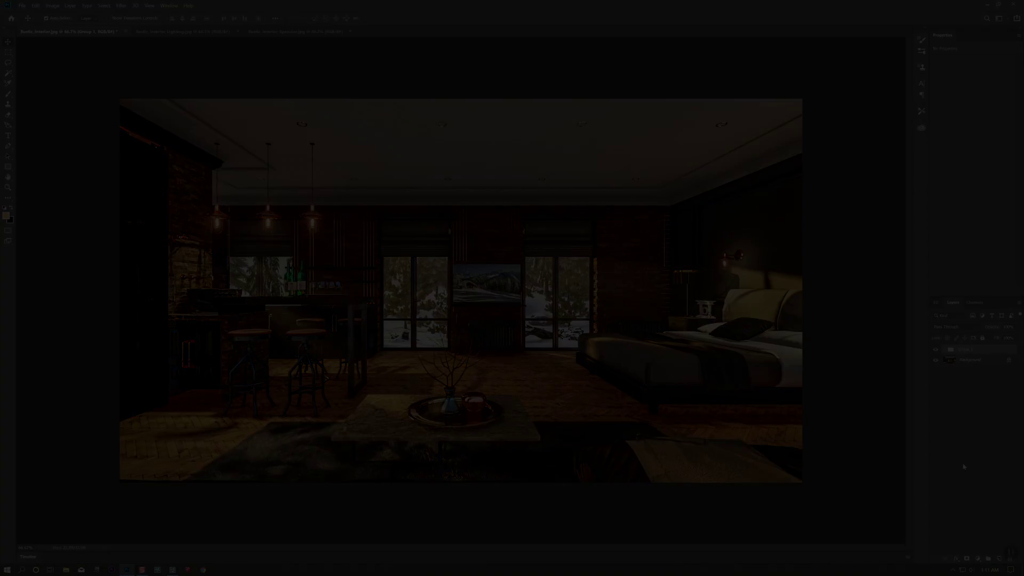